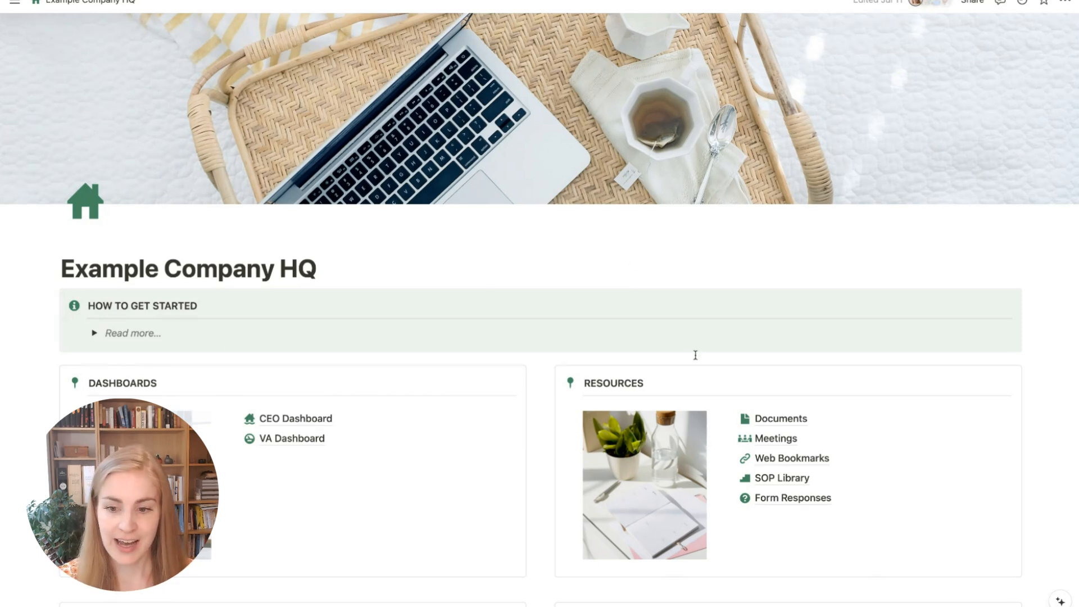
- Open the SOP Library from the resources, view the "Publishing a blog post" SOP beside it and widen its pane
scroll(701, 376, down, 5)
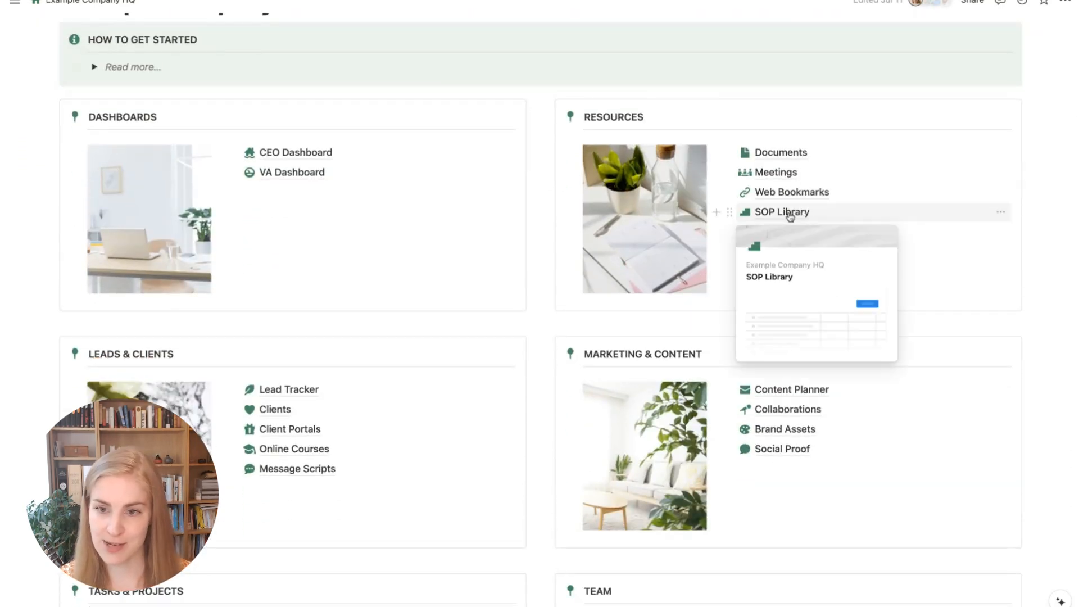
click(790, 215)
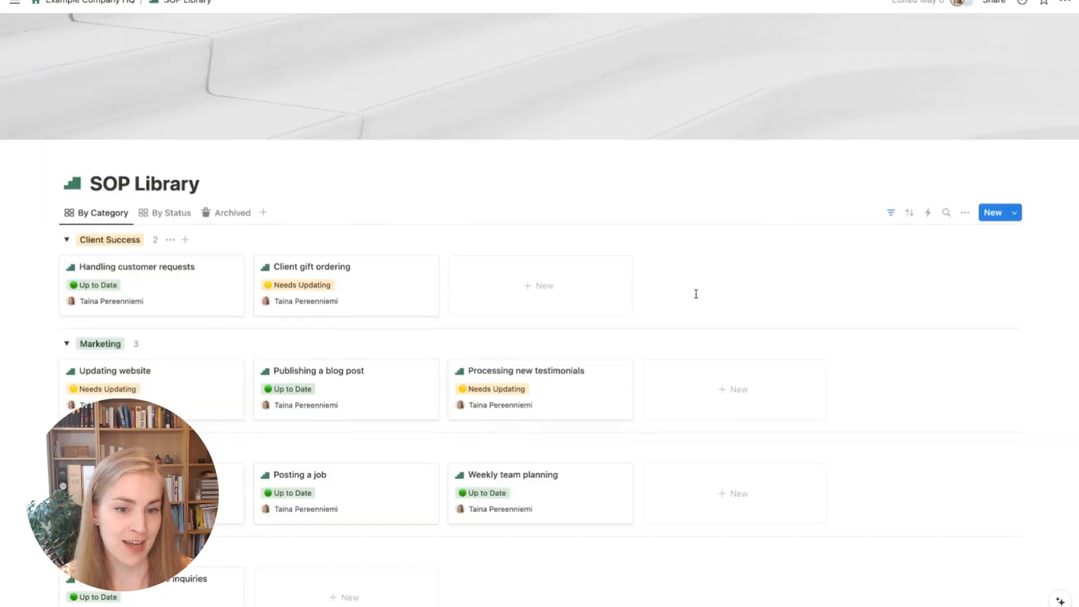
scroll(714, 279, down, 2)
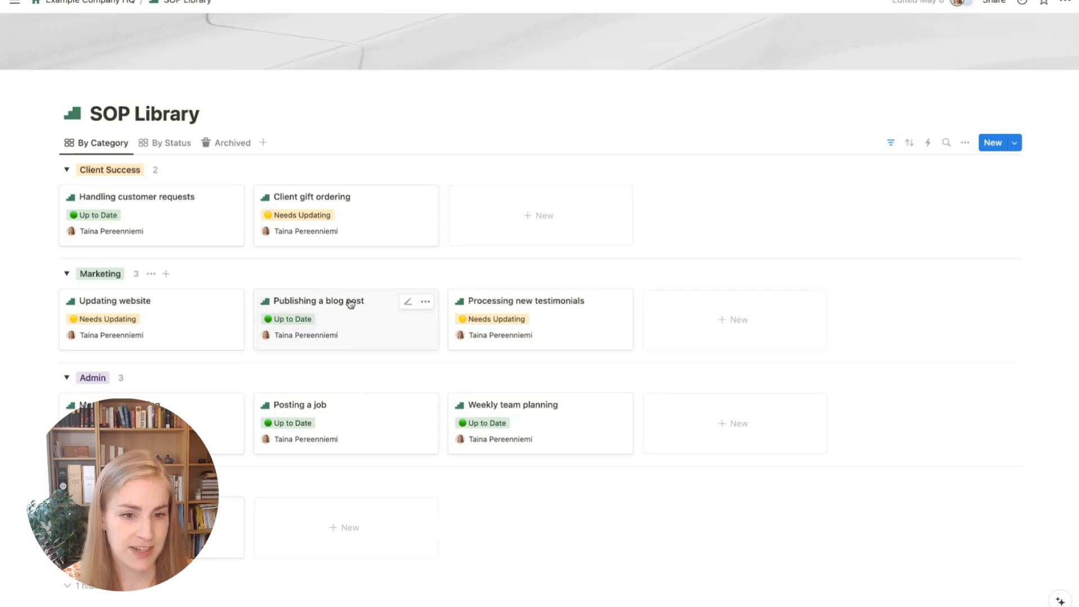
click(371, 304)
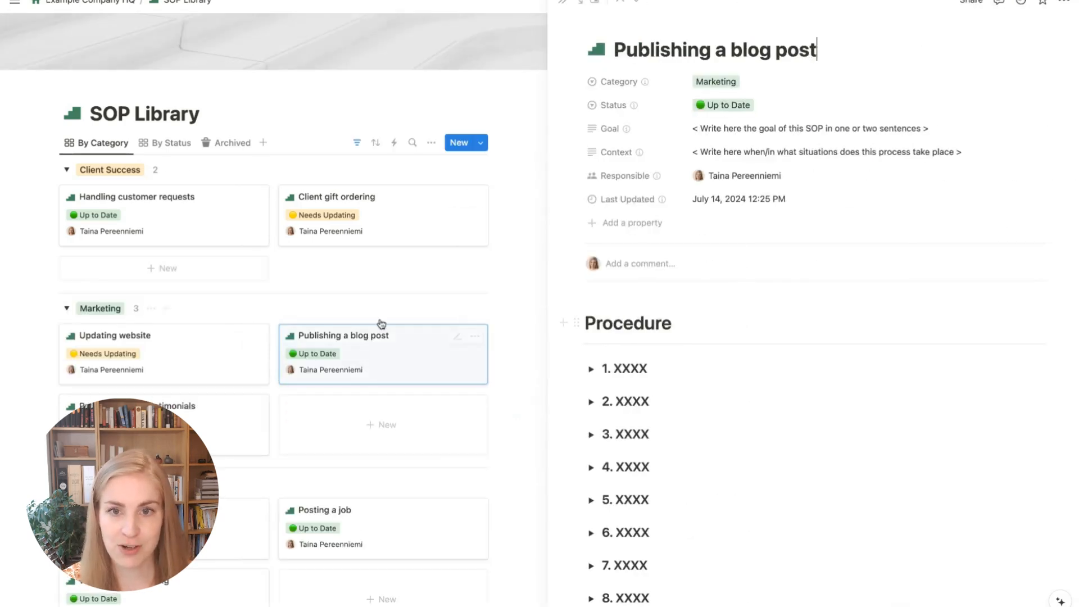
drag(549, 146, 484, 147)
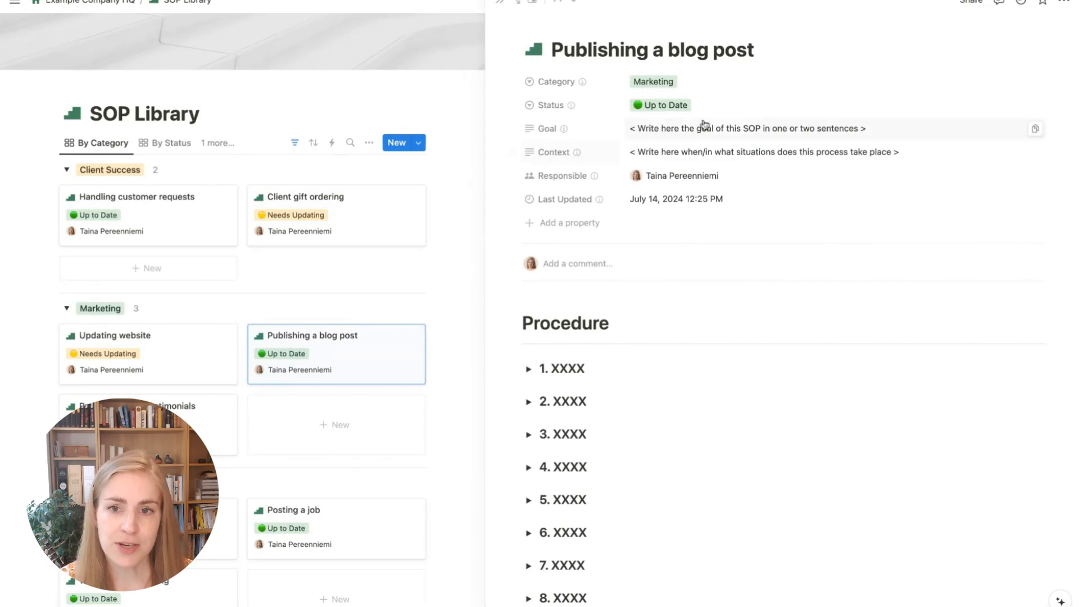
- Examine the SOP's title and properties, including the available status options and the description of Last Updated
drag(552, 50, 758, 51)
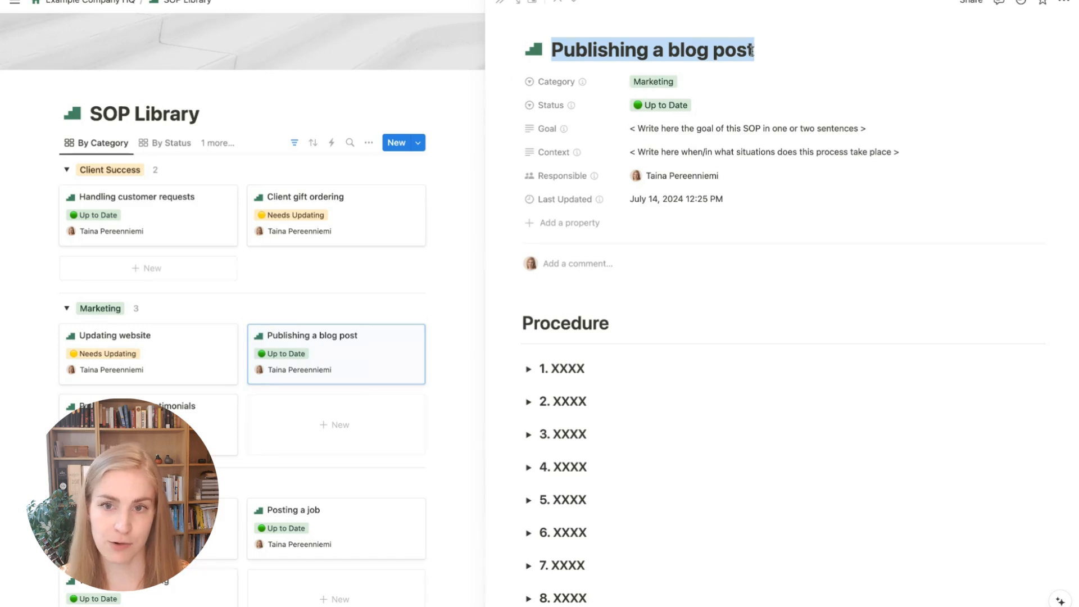
click(697, 82)
key(Escape)
click(653, 106)
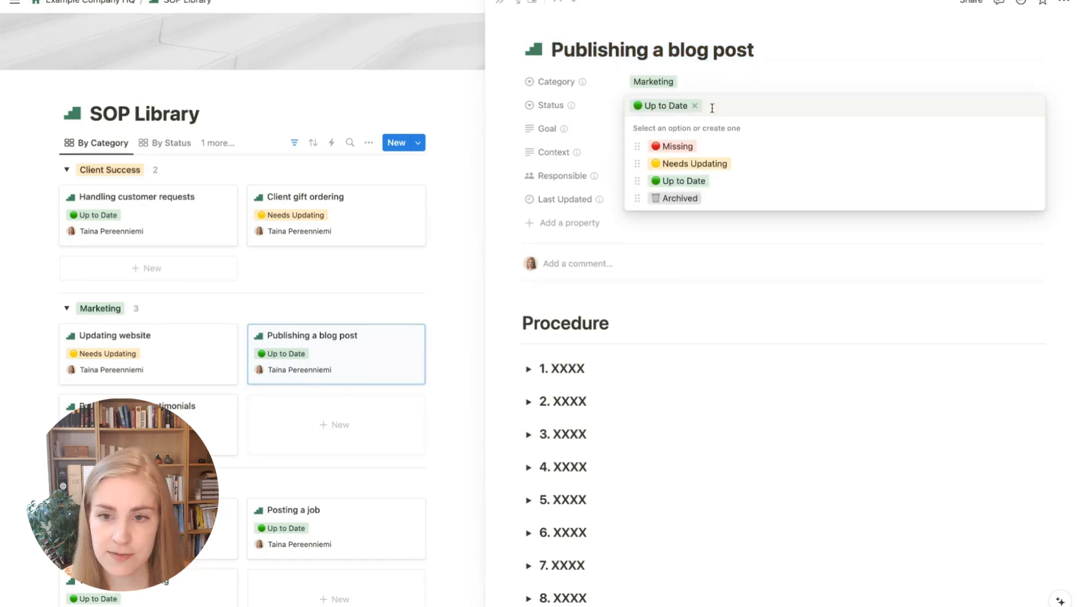
key(Escape)
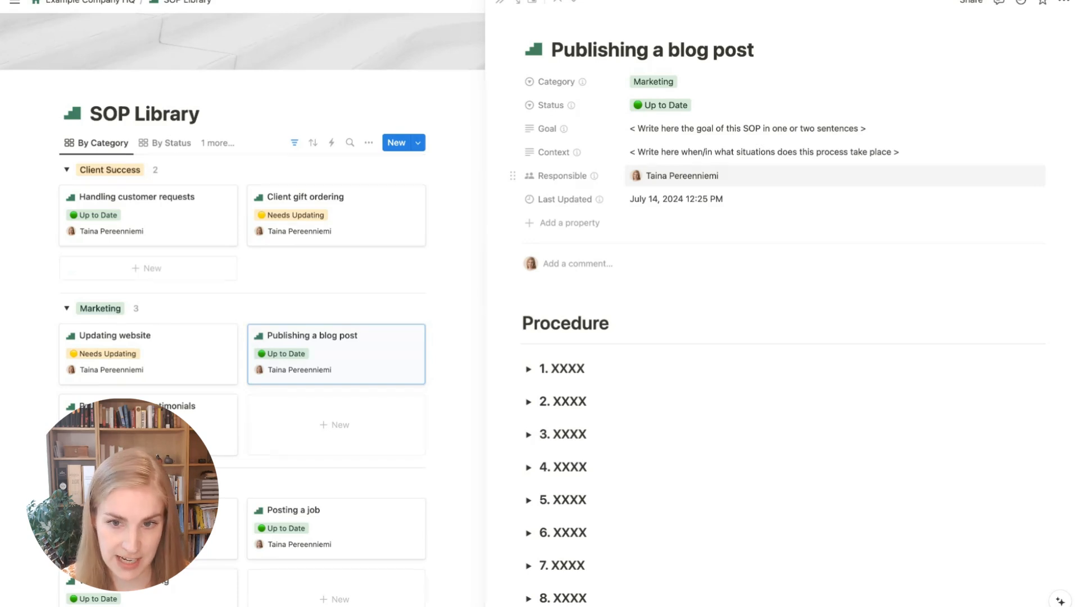
mouse_move(578, 202)
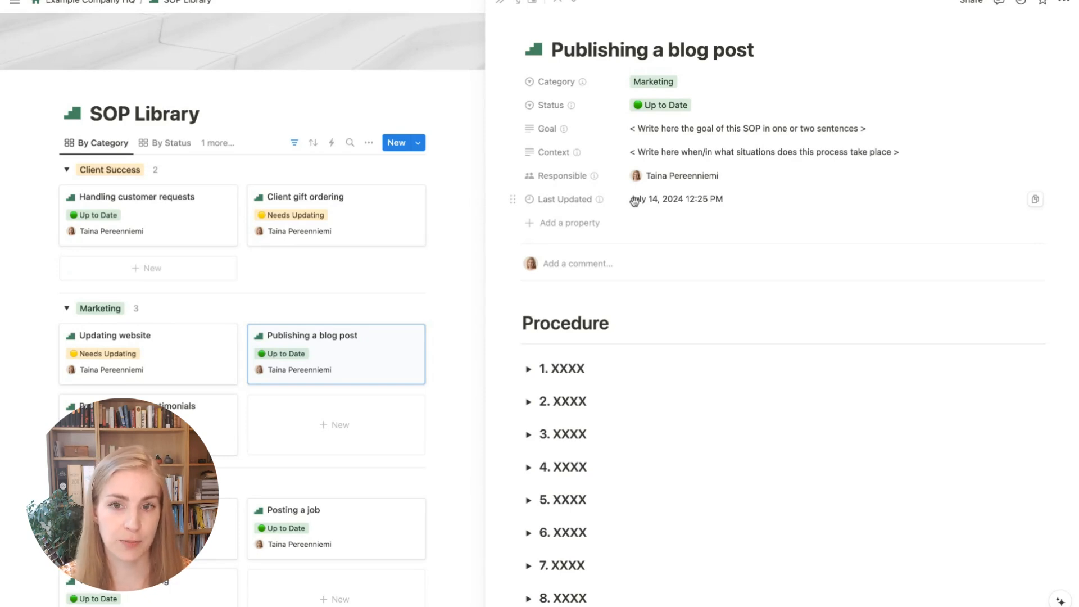
mouse_move(610, 207)
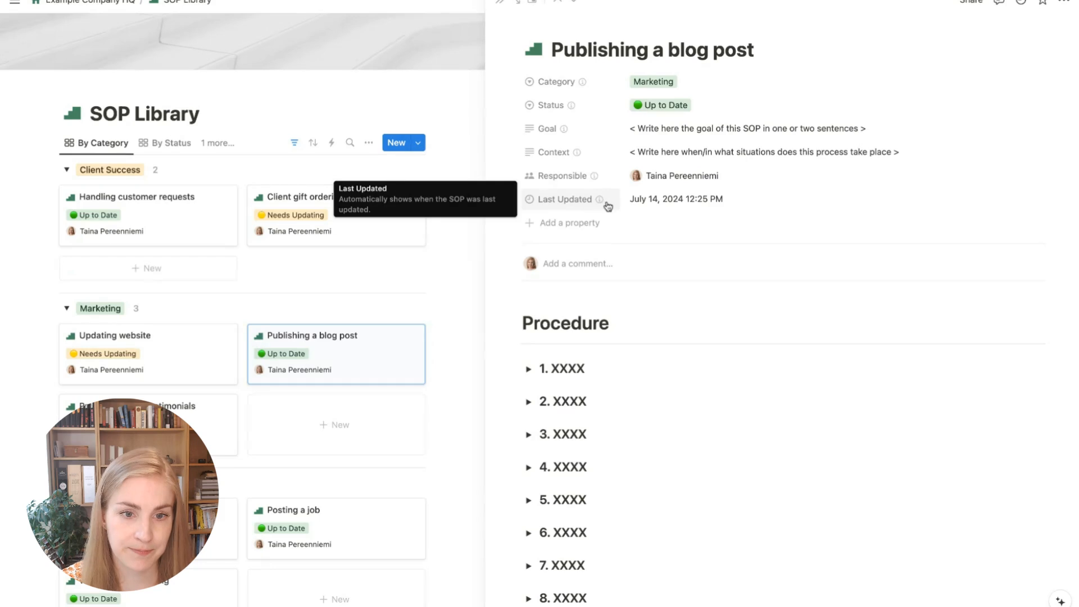
- Expand the first three procedure steps to view their details, and collapse them again
scroll(609, 207, down, 3)
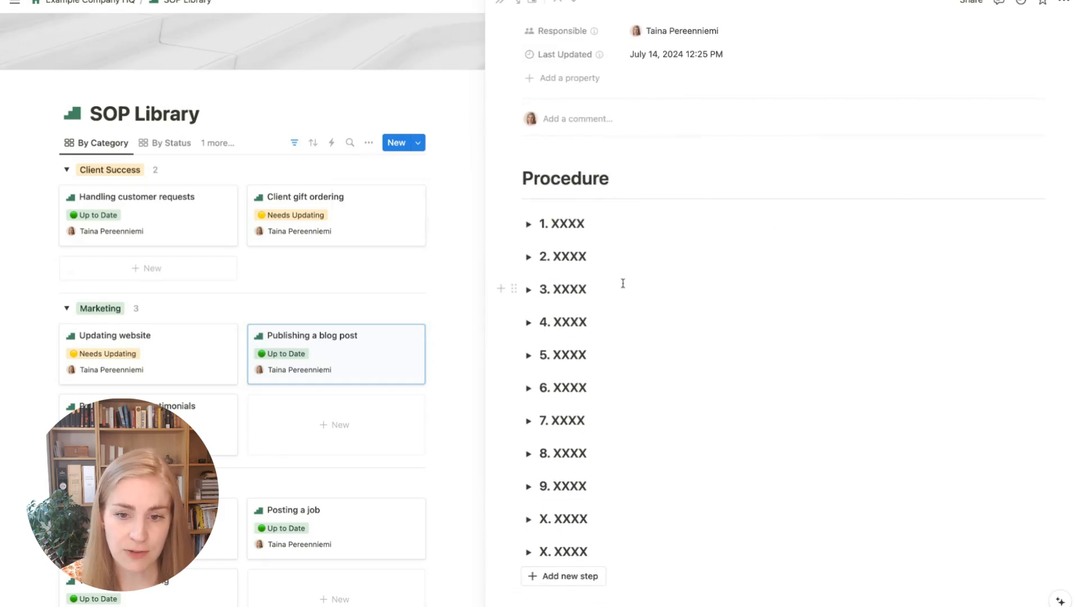
click(529, 224)
click(531, 275)
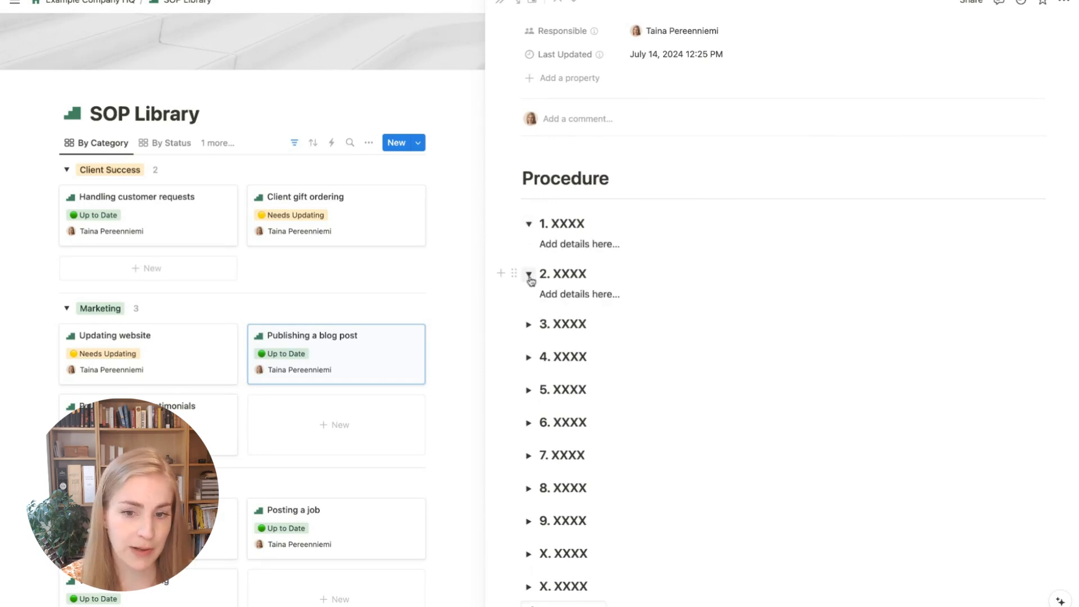
click(531, 325)
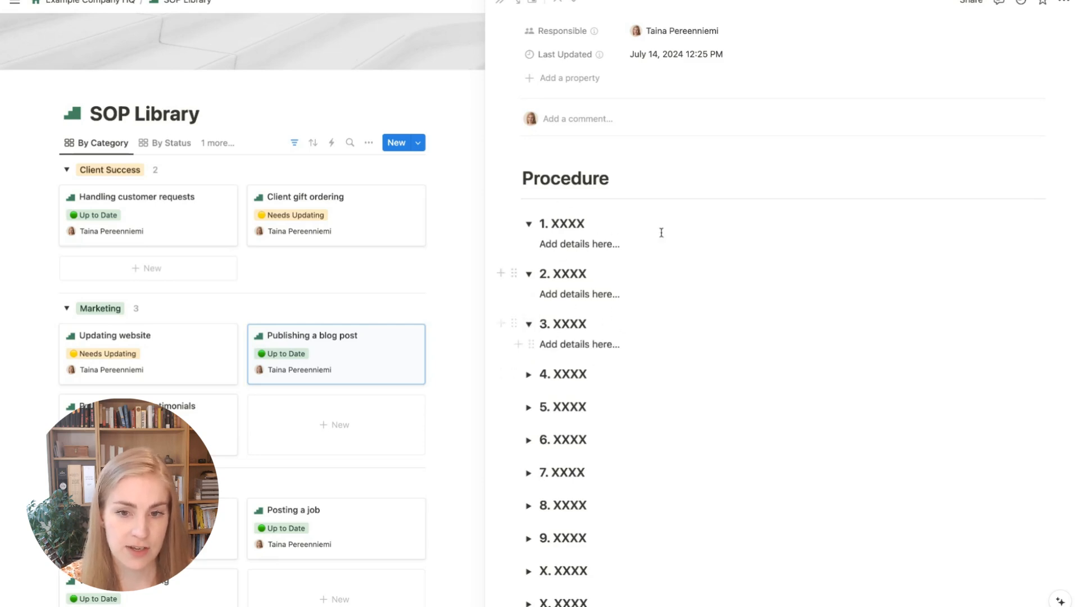
click(529, 224)
click(529, 255)
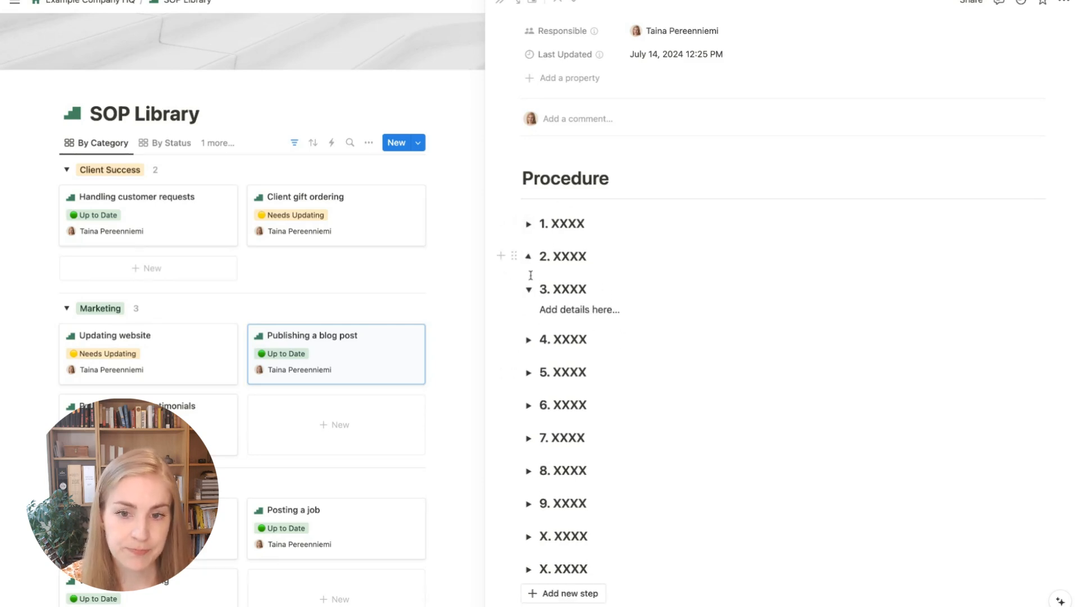
click(529, 289)
- Add a new step at the end of the SOP's Procedure list
scroll(648, 291, down, 1)
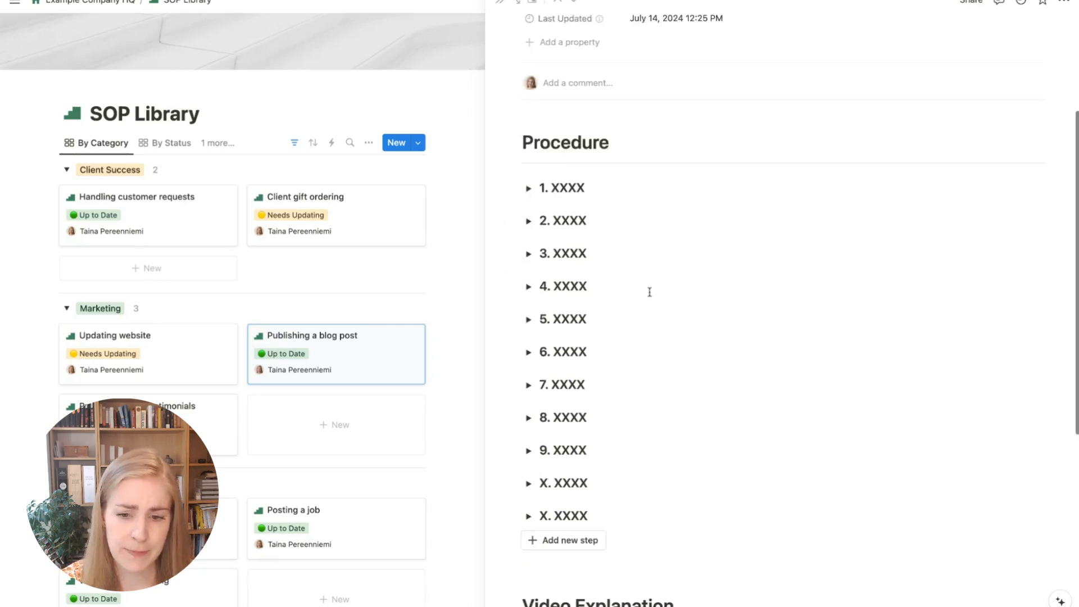
click(589, 532)
- Examine the Video Explanation and Frequently Asked Questions sections of the SOP
scroll(659, 490, down, 2)
scroll(659, 490, down, 5)
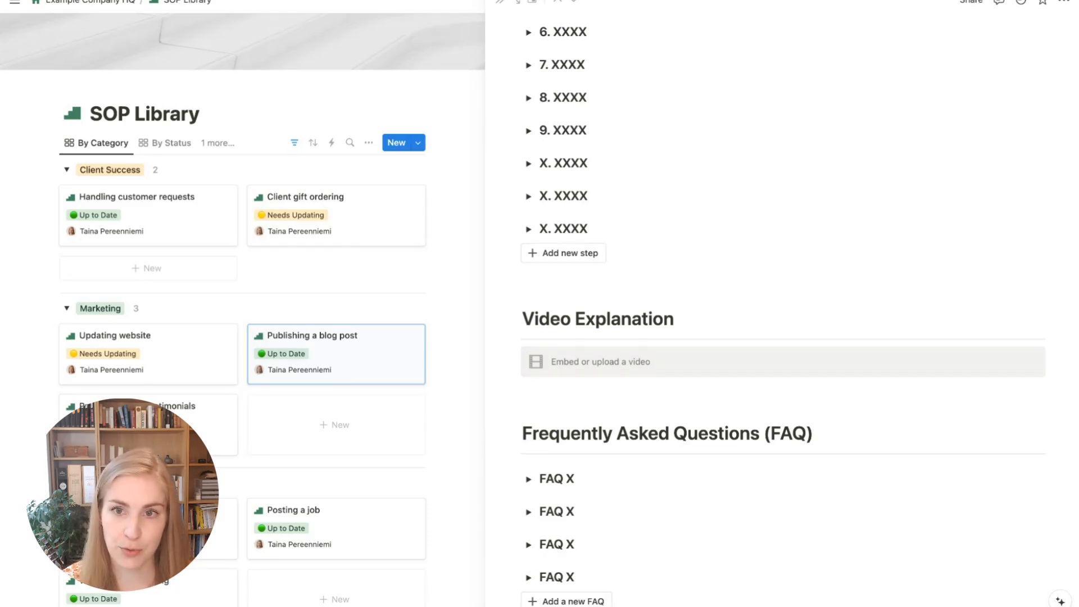
scroll(666, 402, down, 1)
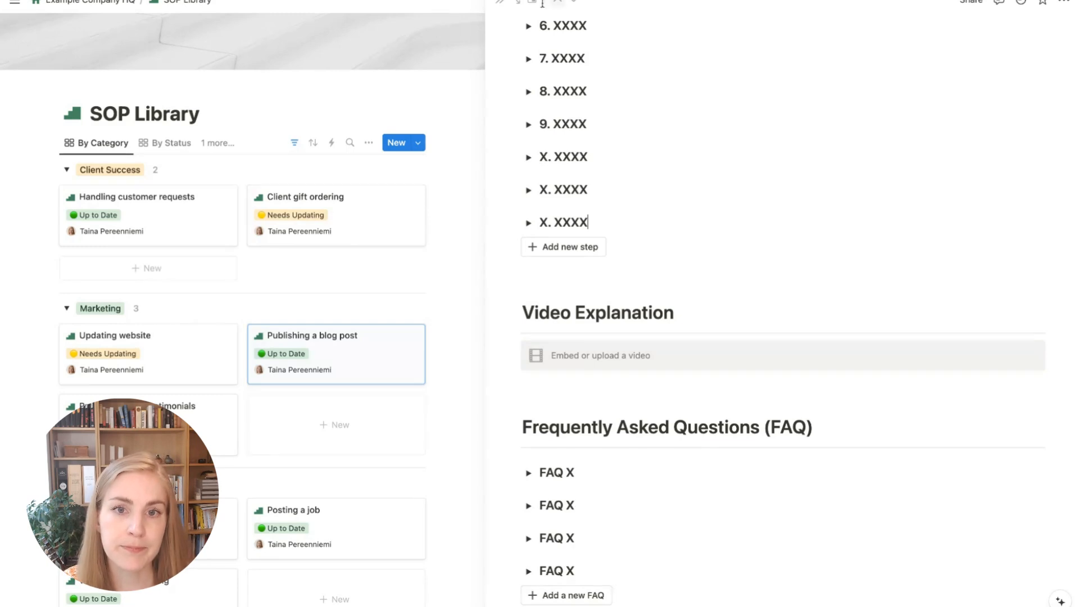
- Close the SOP and view the library grouped by status, followed by its archived SOPs
click(502, 3)
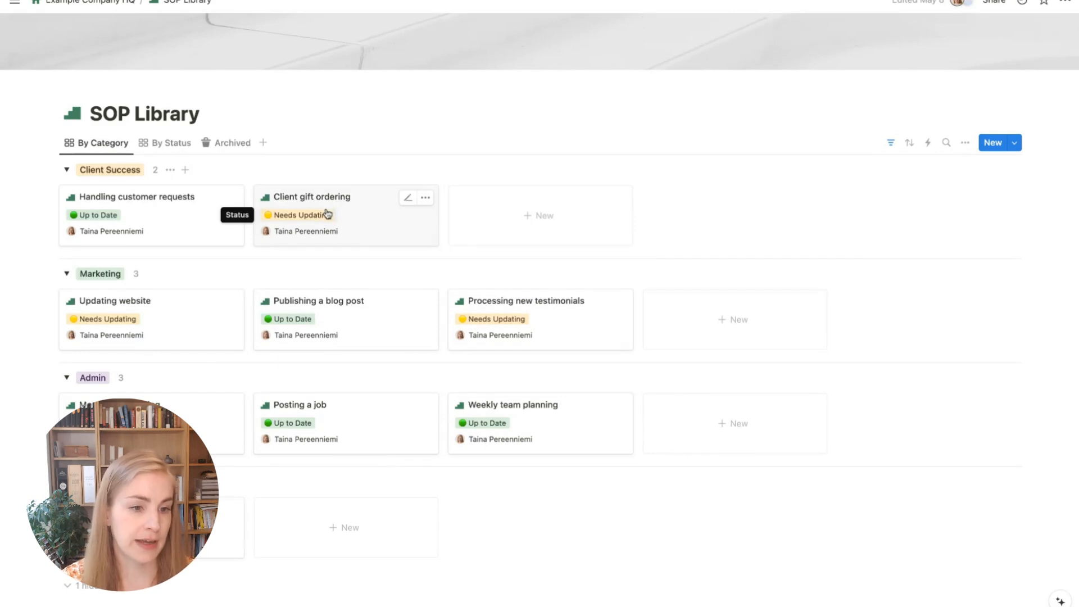
click(170, 147)
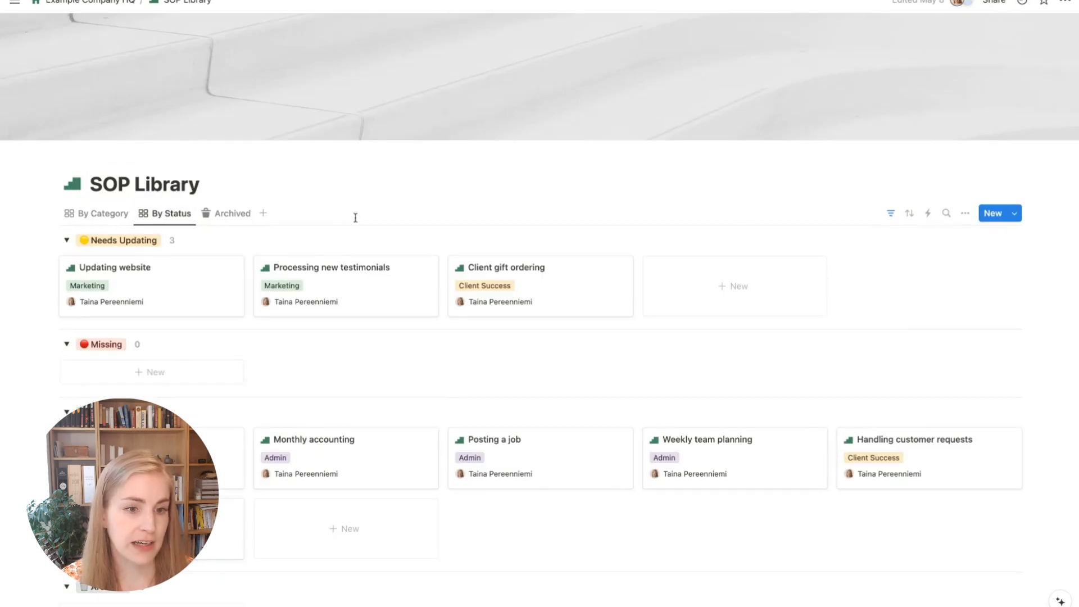
click(222, 218)
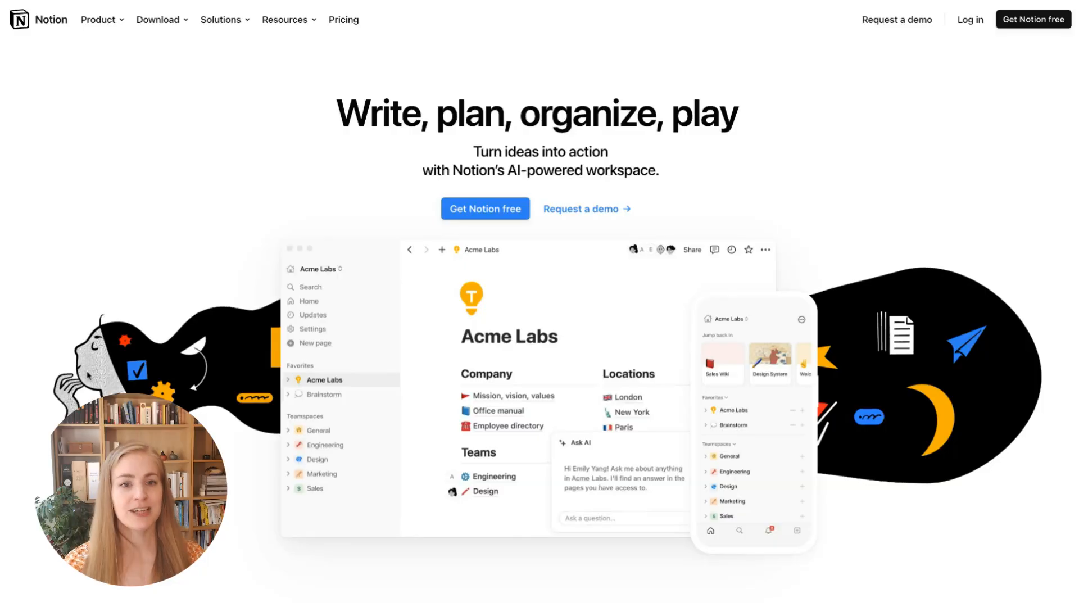
scroll(539, 304, down, 5)
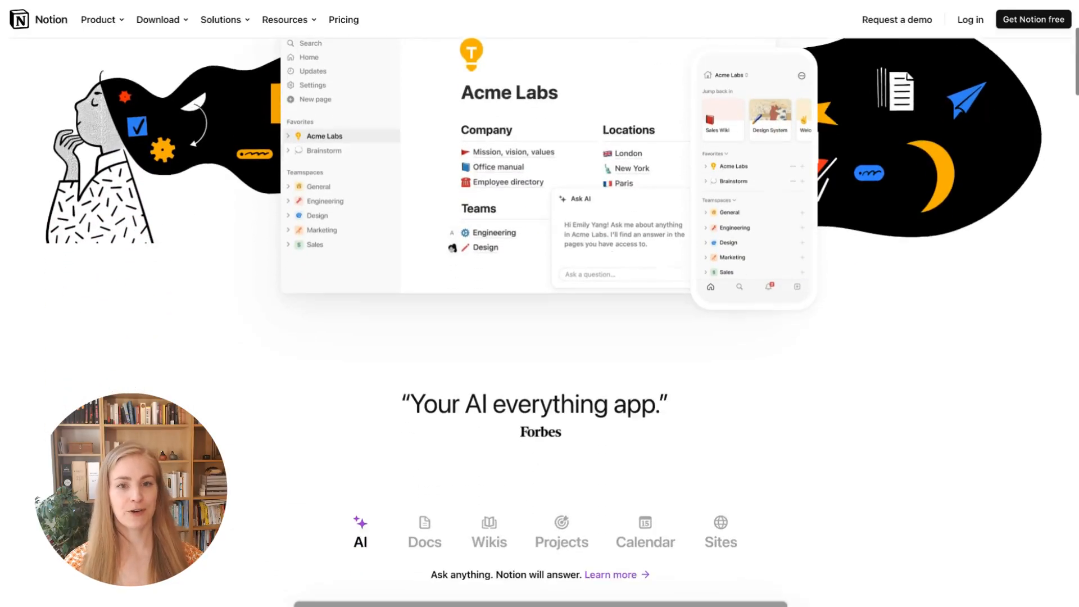
scroll(540, 304, down, 15)
scroll(540, 304, down, 13)
scroll(540, 303, down, 16)
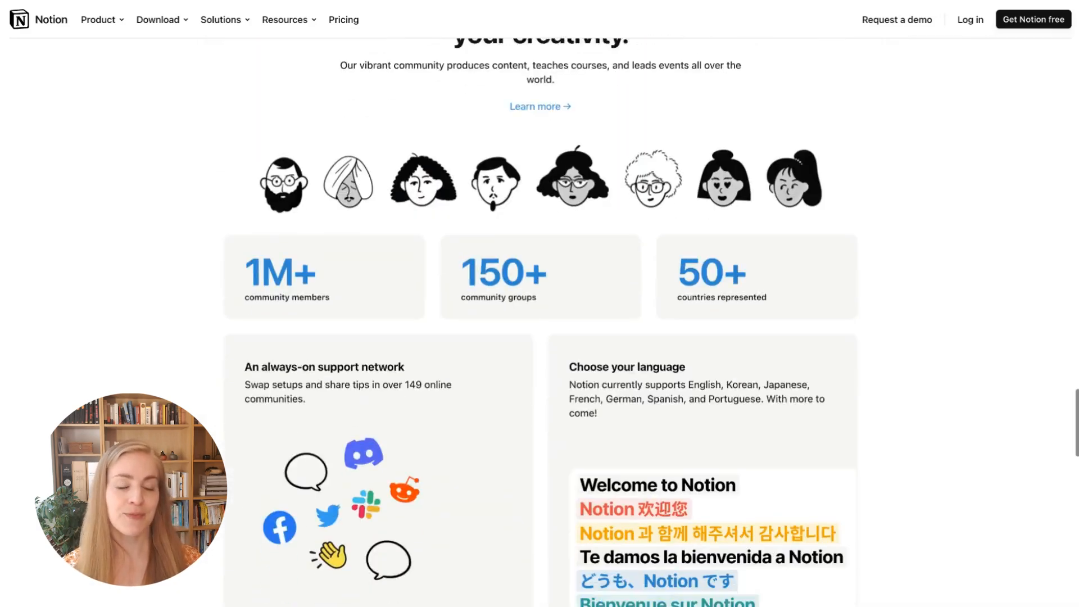
scroll(540, 304, down, 15)
scroll(540, 303, down, 4)
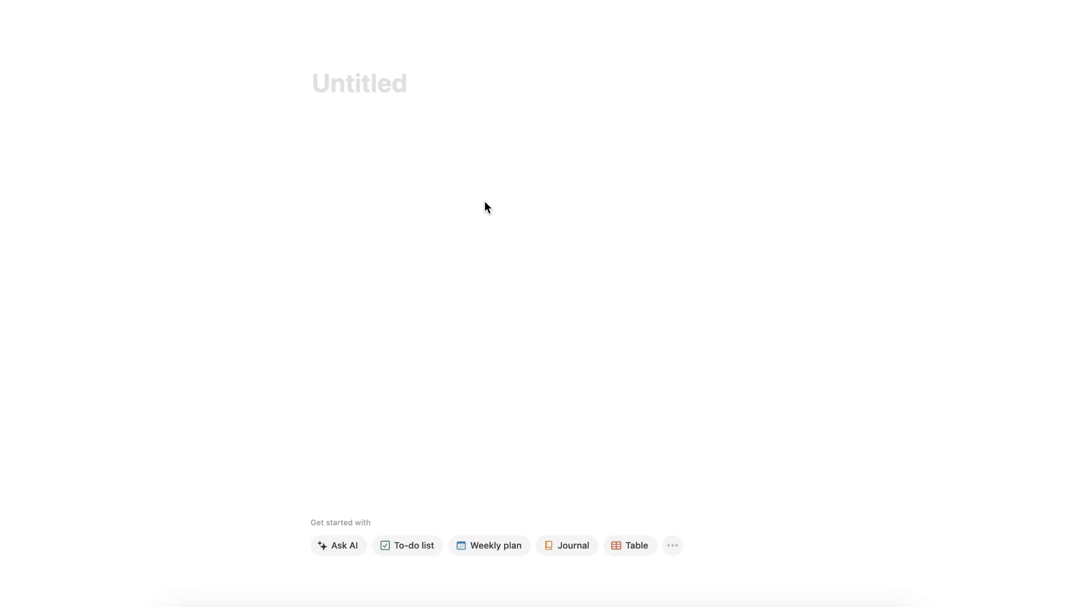
- Turn the empty untitled page into a gallery database and title it "SOP Library"
click(674, 547)
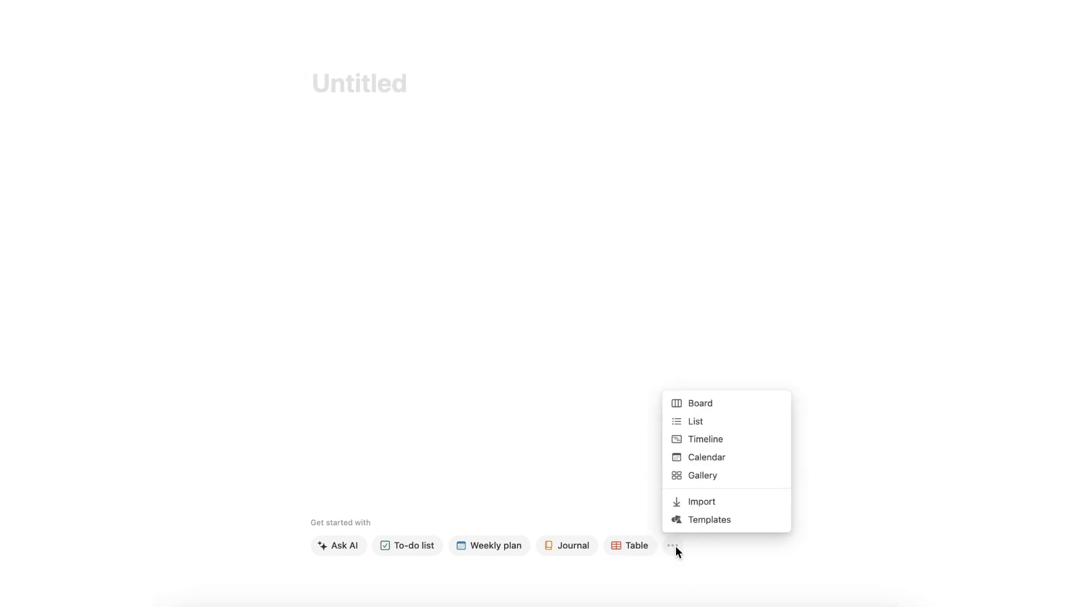
click(725, 477)
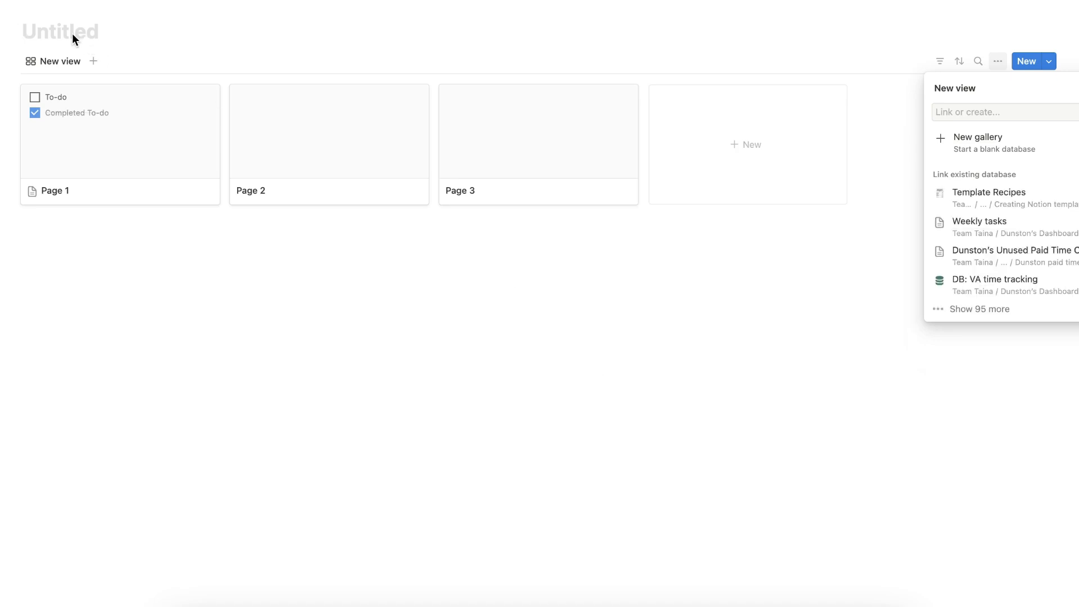
text(SOP Library)
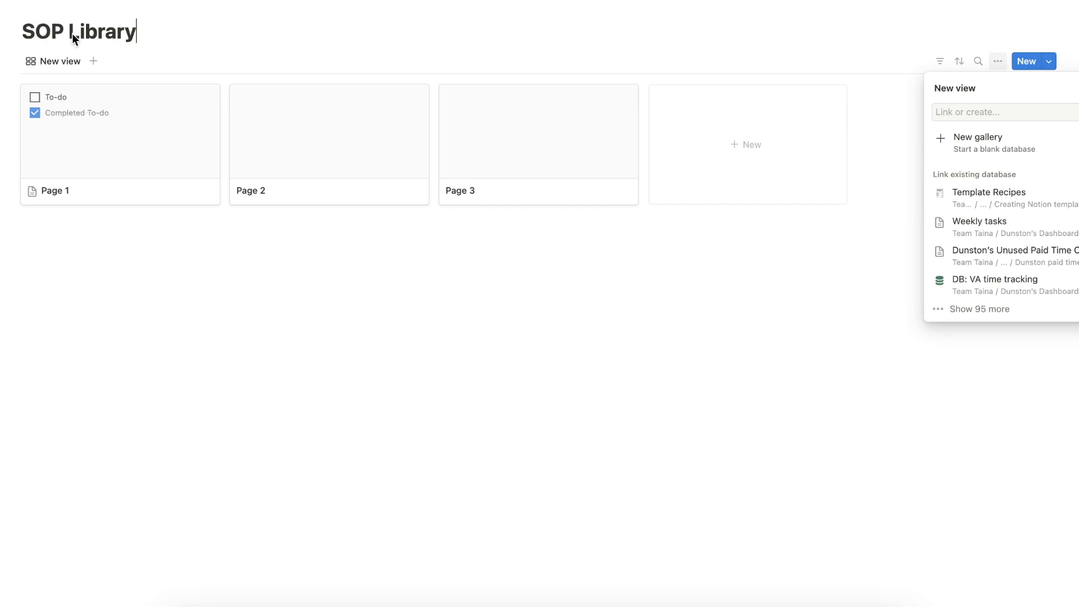
- Give the SOP Library page the green stairs icon
click(43, 15)
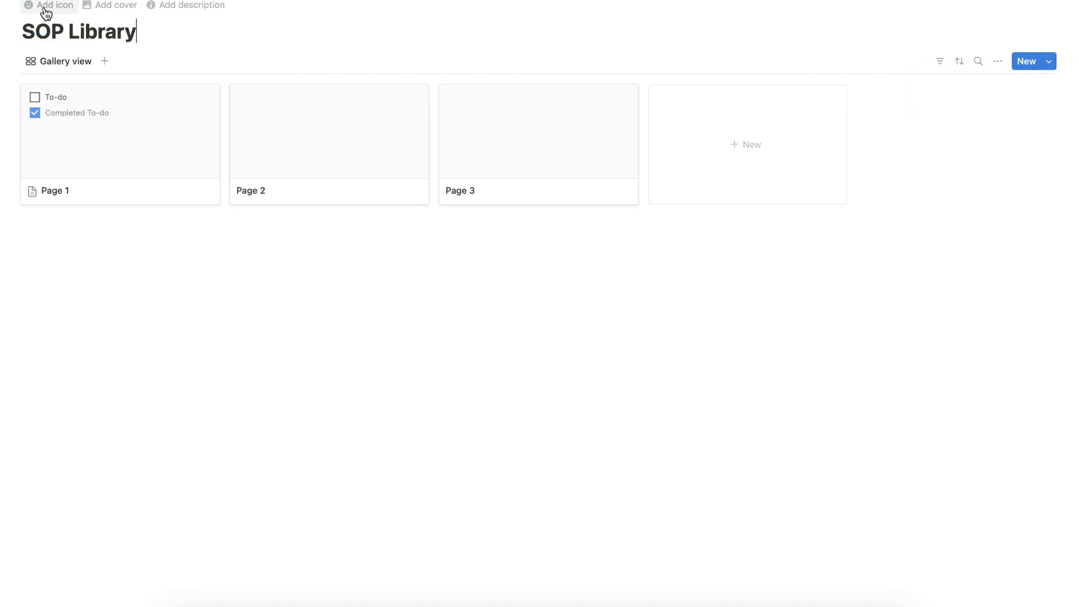
click(46, 6)
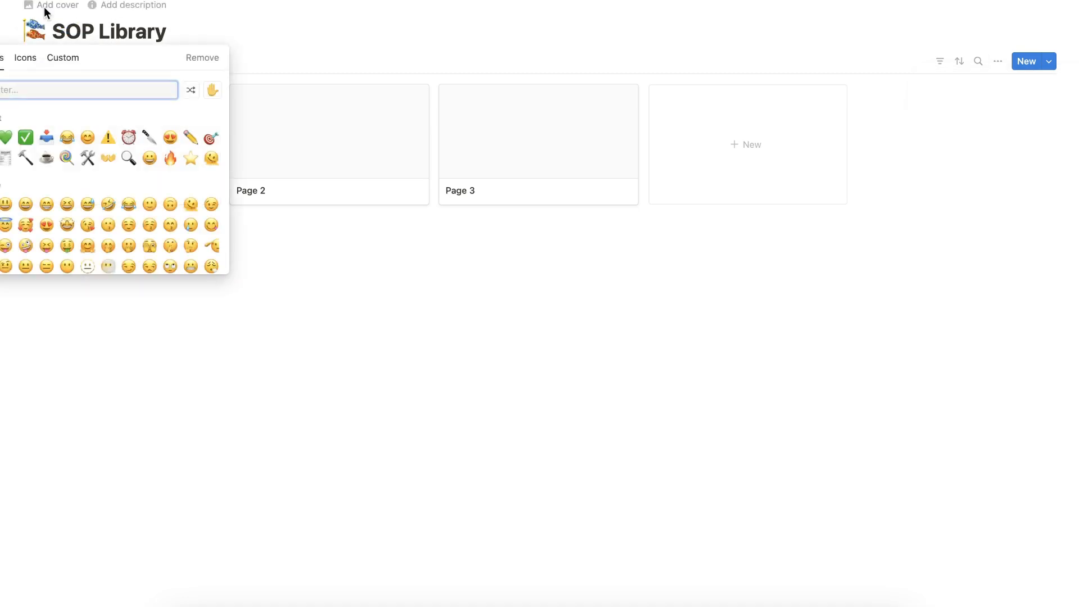
click(29, 60)
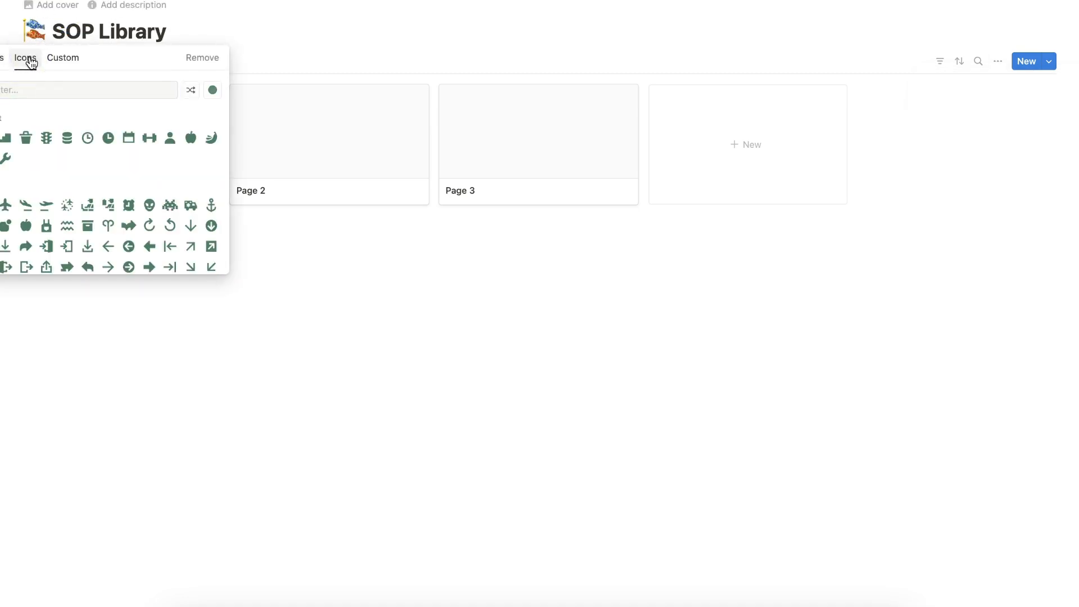
click(6, 139)
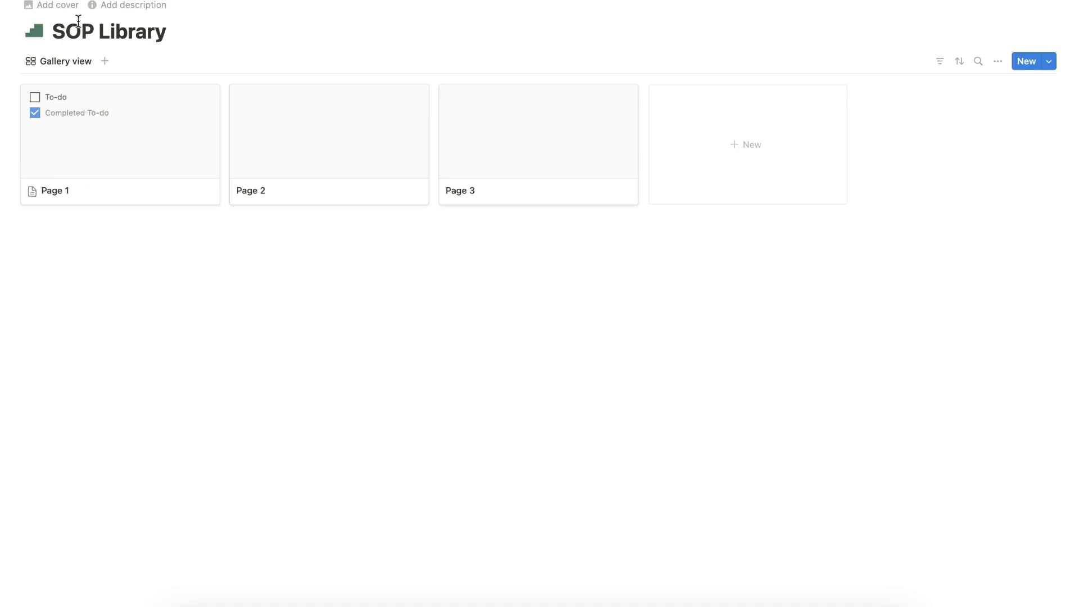
- Add a page cover, search Unsplash for "office" and set the minimal light grey wall photo as the cover
click(59, 5)
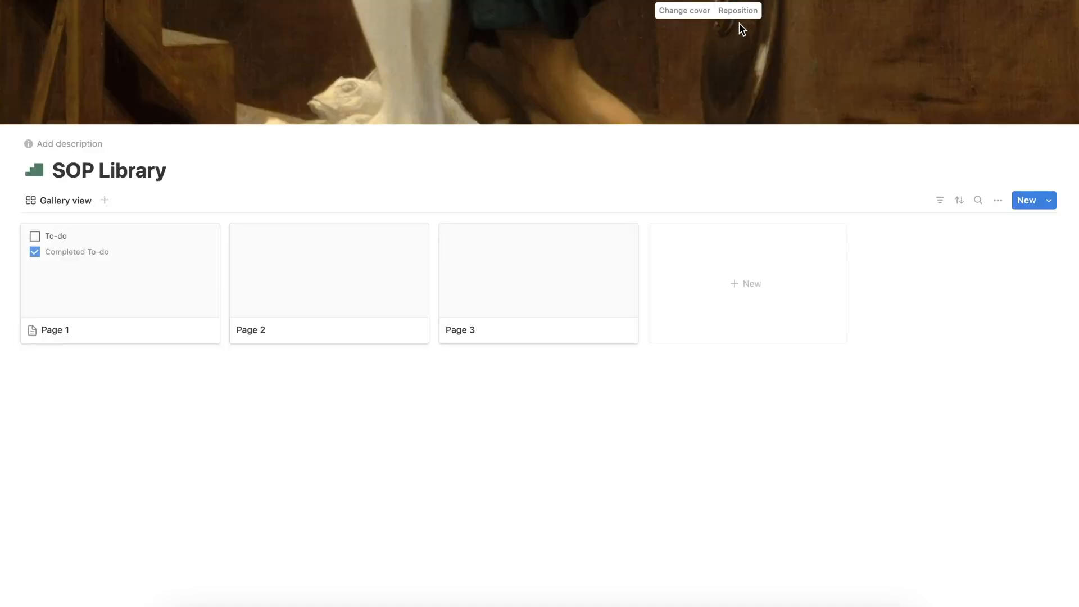
click(697, 11)
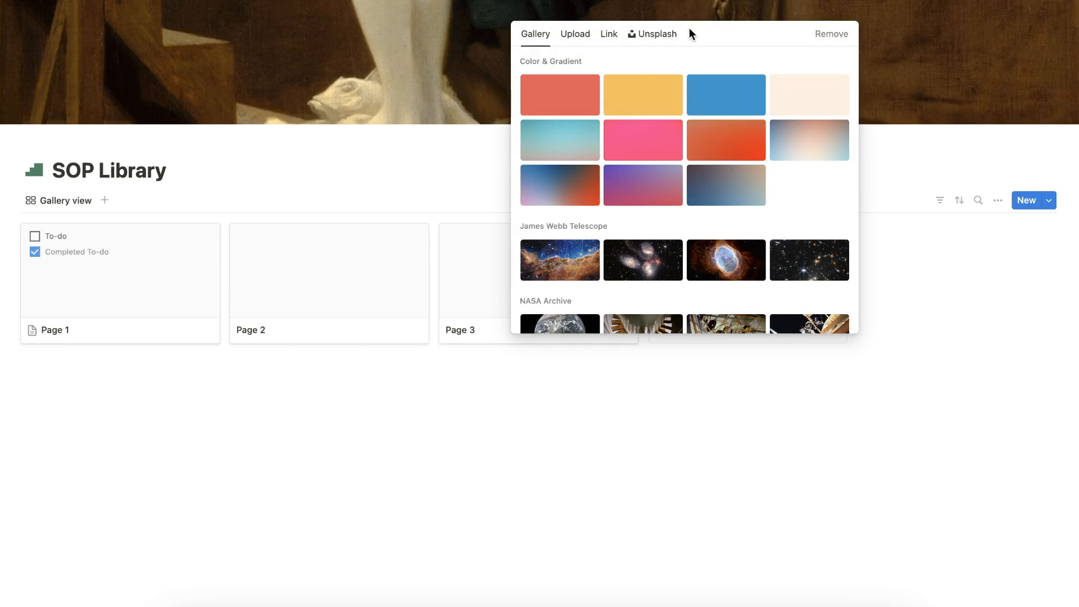
click(671, 40)
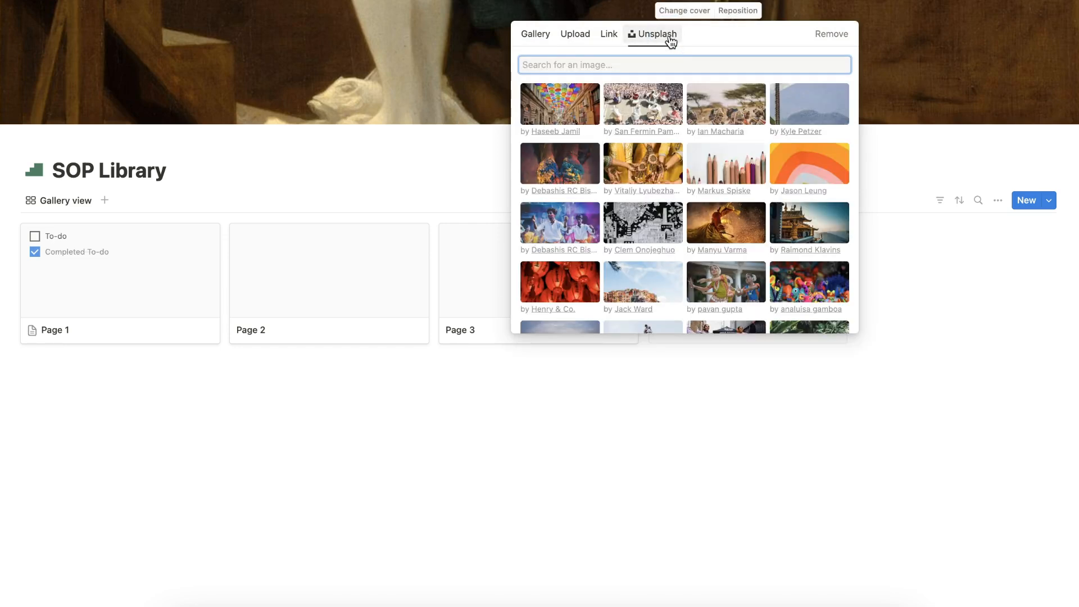
text(office)
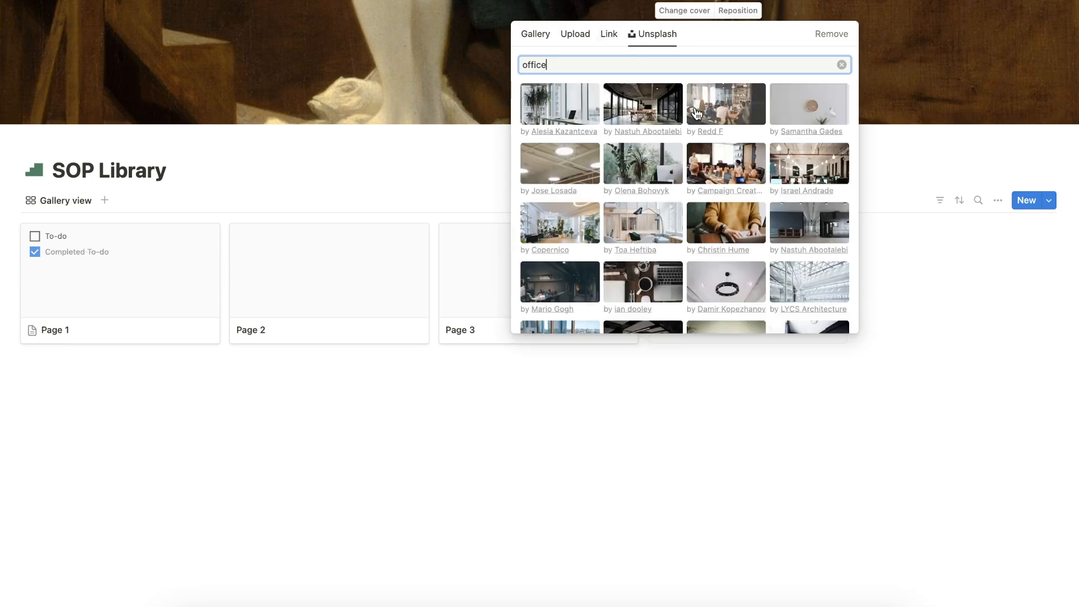
click(809, 107)
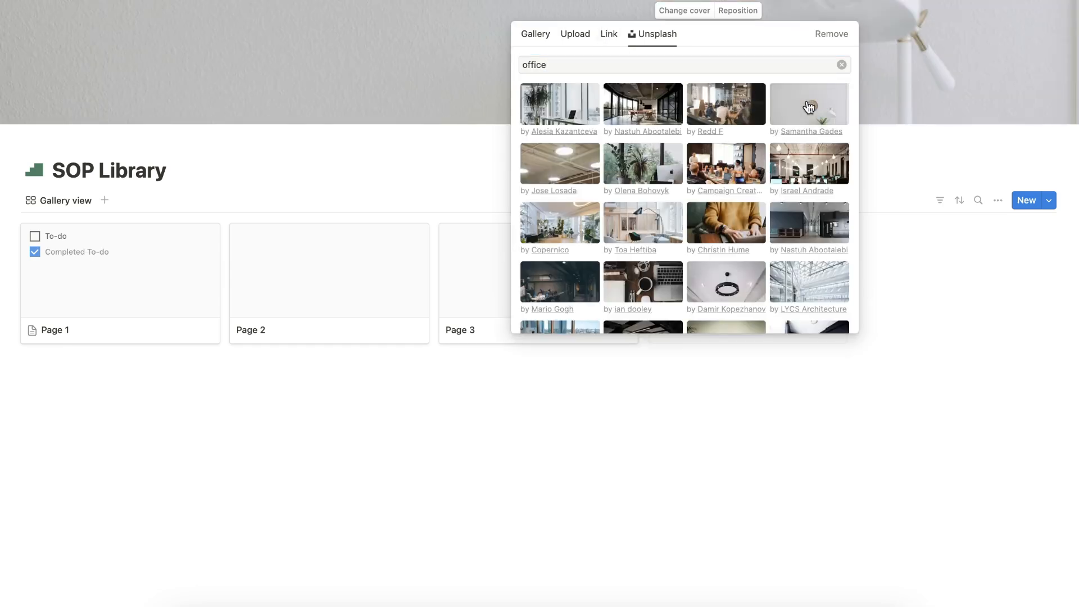
- Reposition the page cover image so more of the plant's lower part shows, and save the position
click(894, 64)
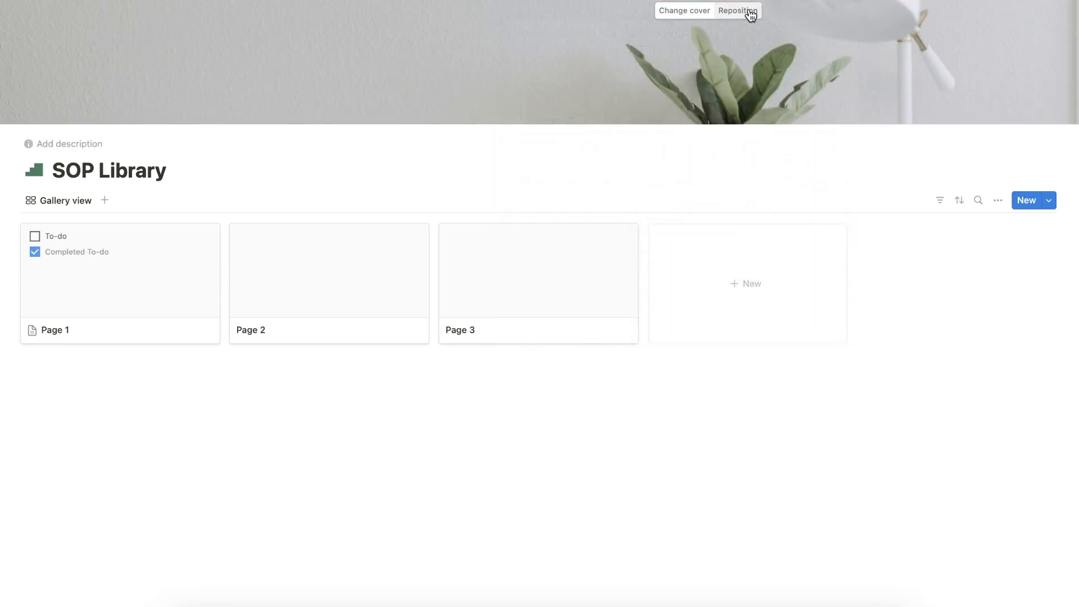
click(752, 15)
drag(807, 70, 825, 8)
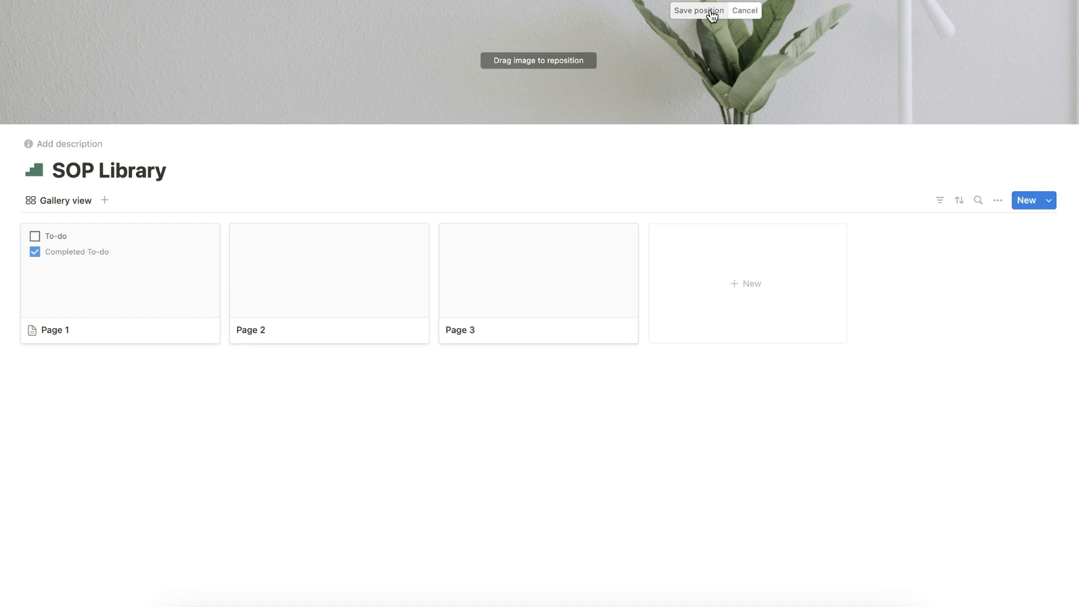
click(709, 11)
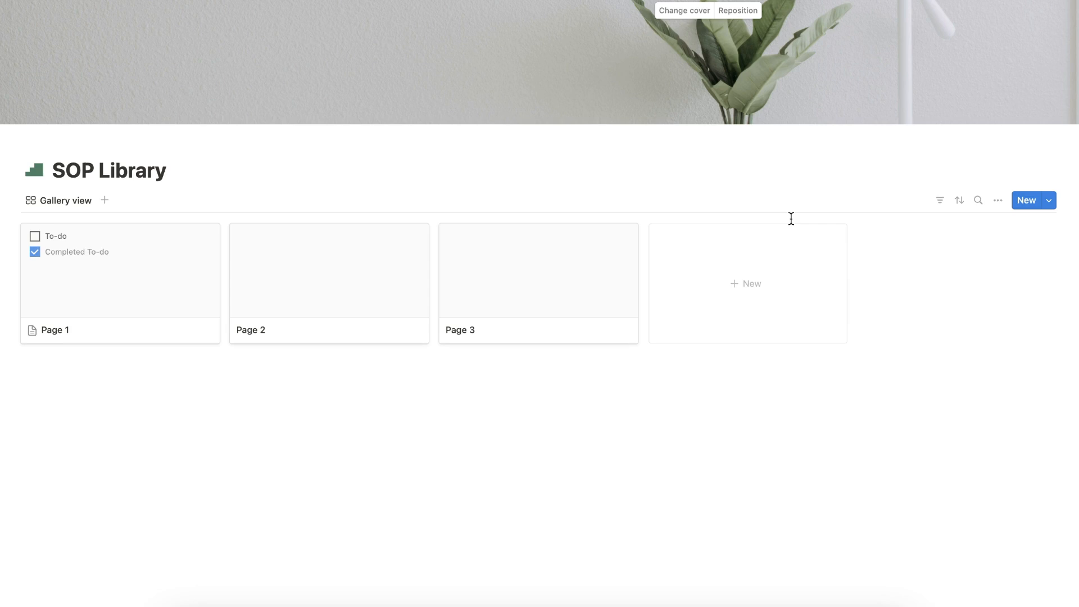
- Rename the gallery view as "By Category"
click(65, 201)
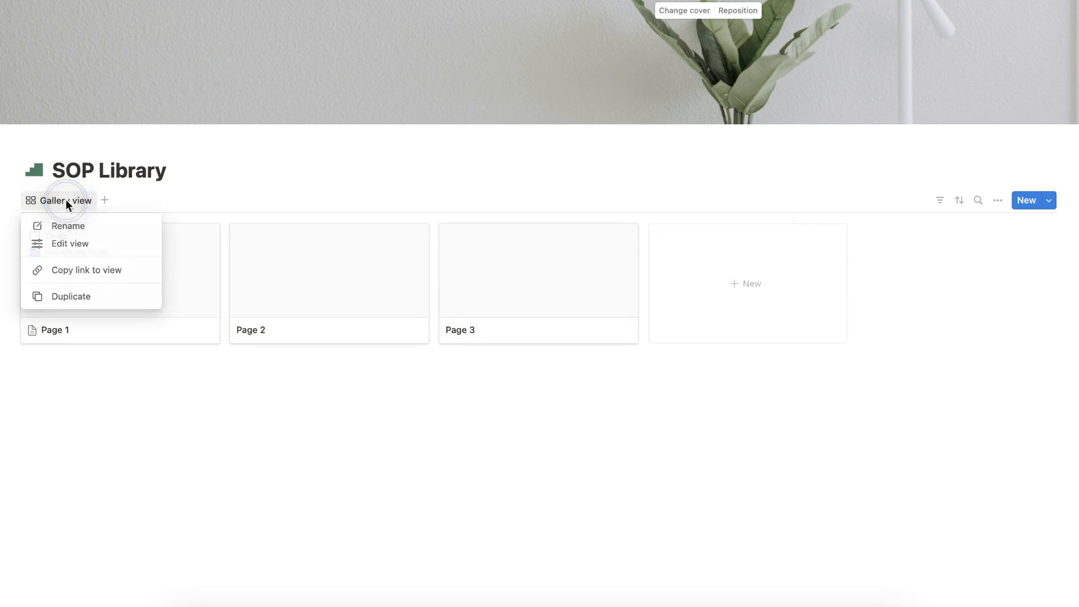
click(78, 228)
text(By Category)
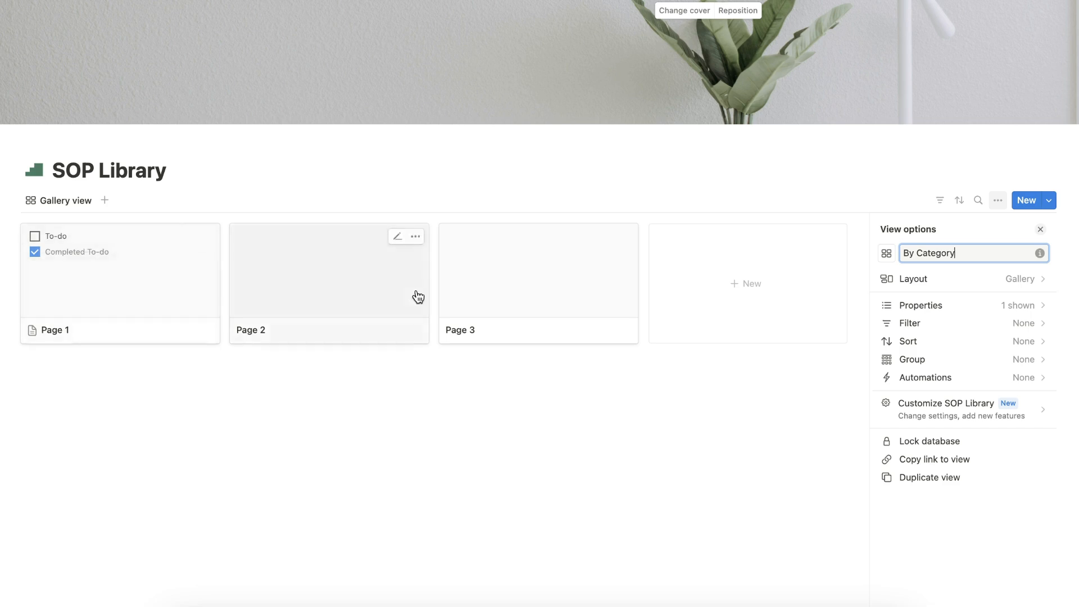
click(986, 232)
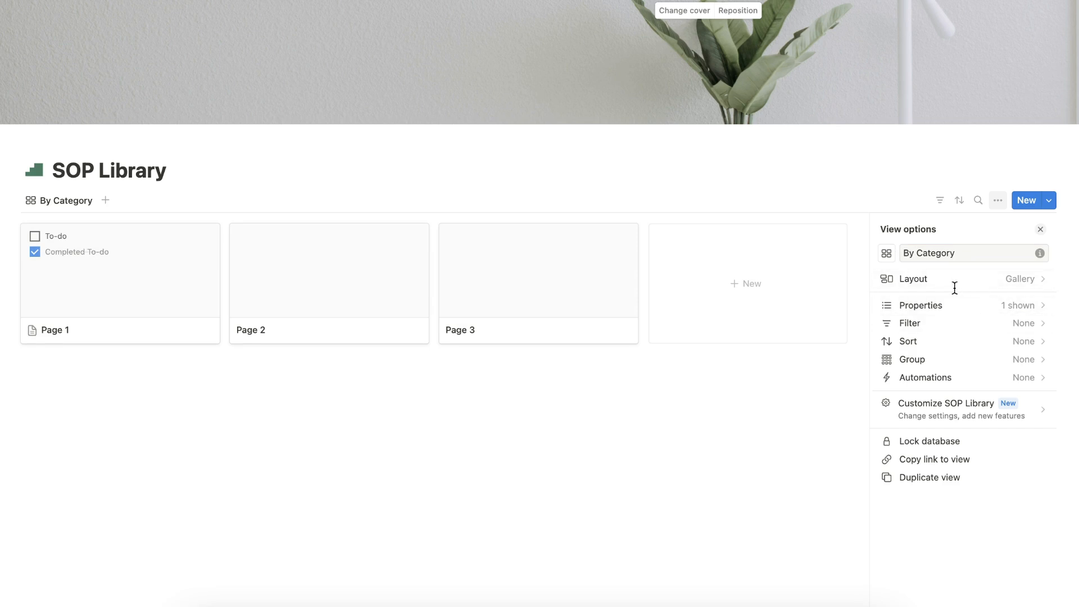
- Set the gallery layout to no card preview, wrap all properties, and open pages in side peek
click(986, 281)
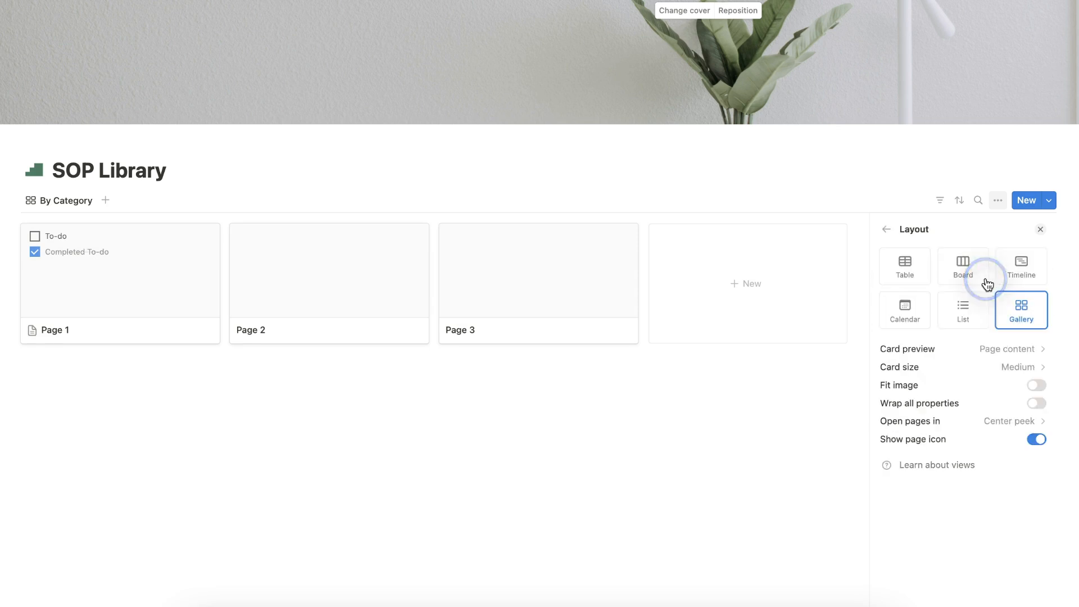
click(1023, 344)
click(955, 370)
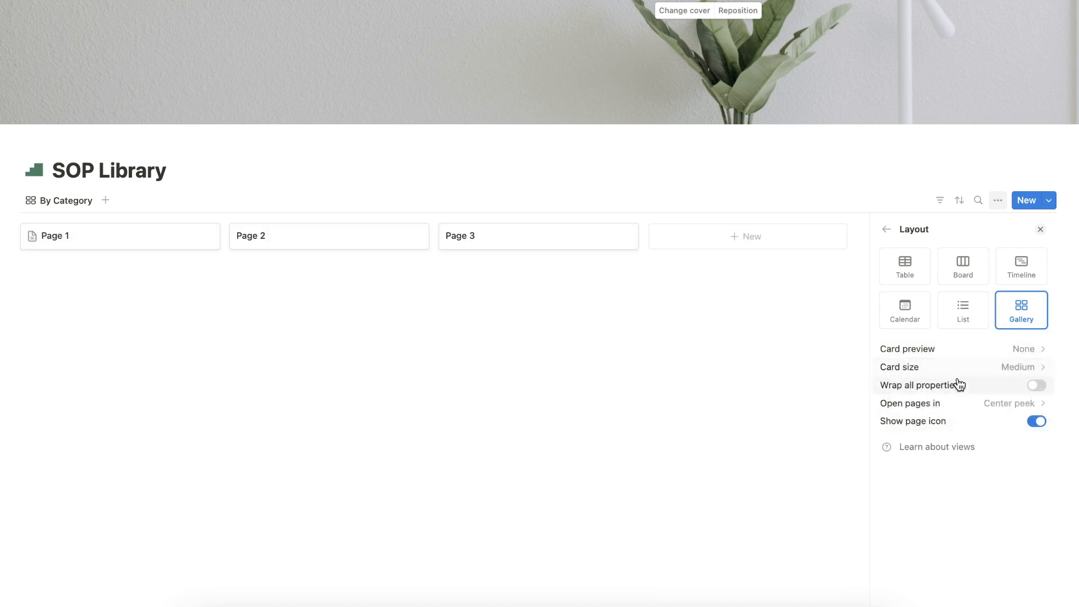
click(1036, 388)
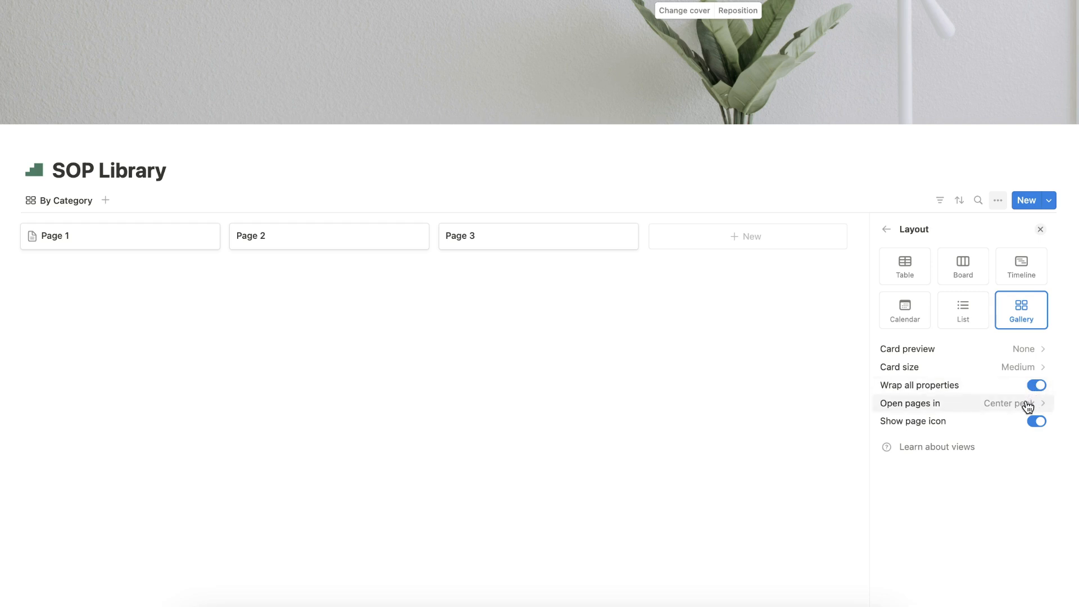
click(1028, 405)
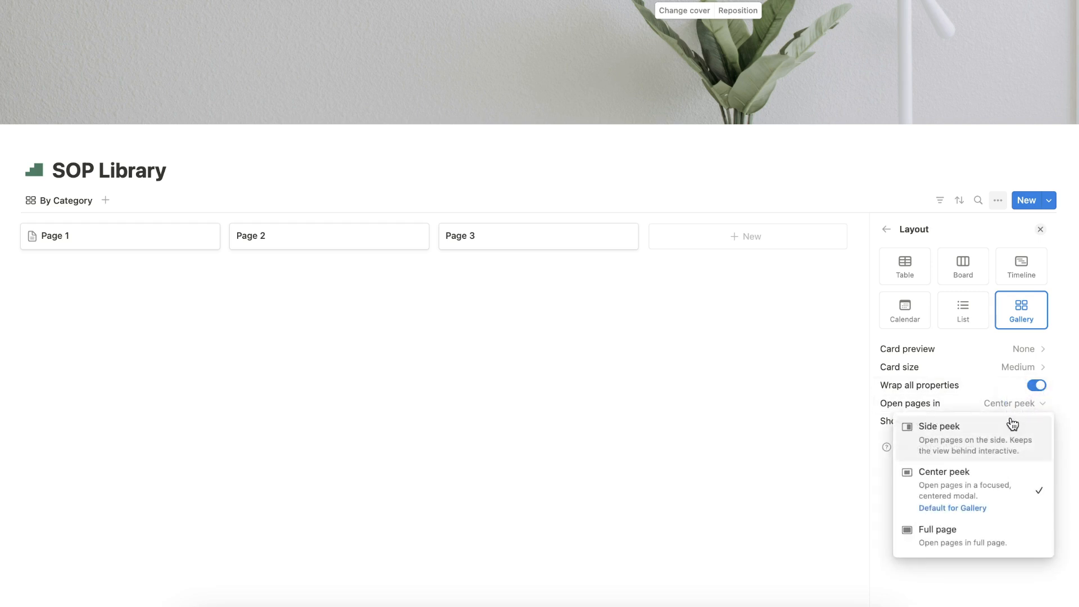
click(1004, 432)
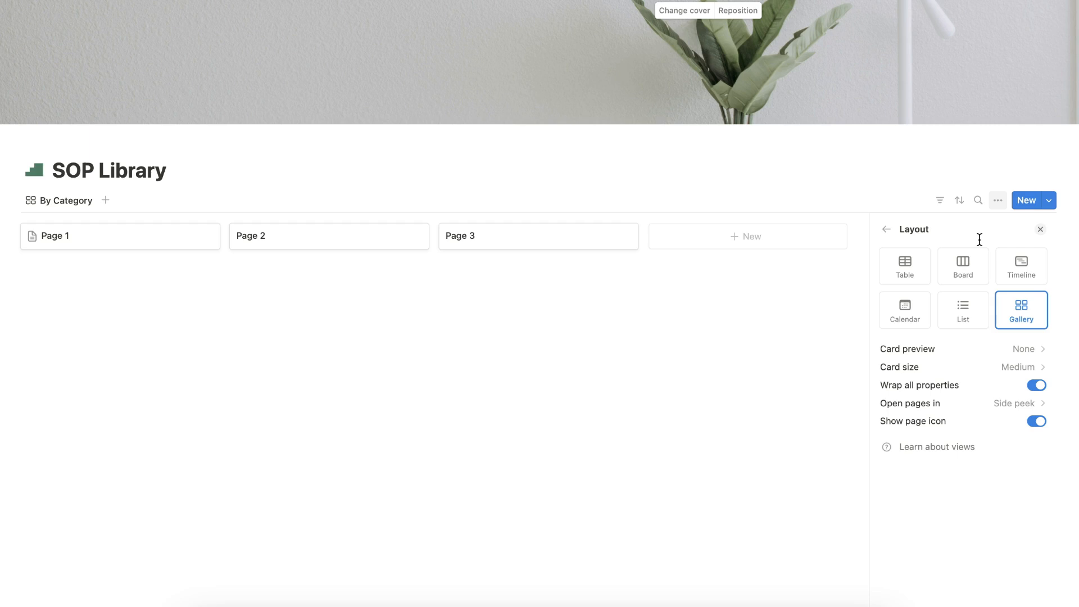
- Delete the default Created and Tags properties from the database
click(888, 229)
click(944, 310)
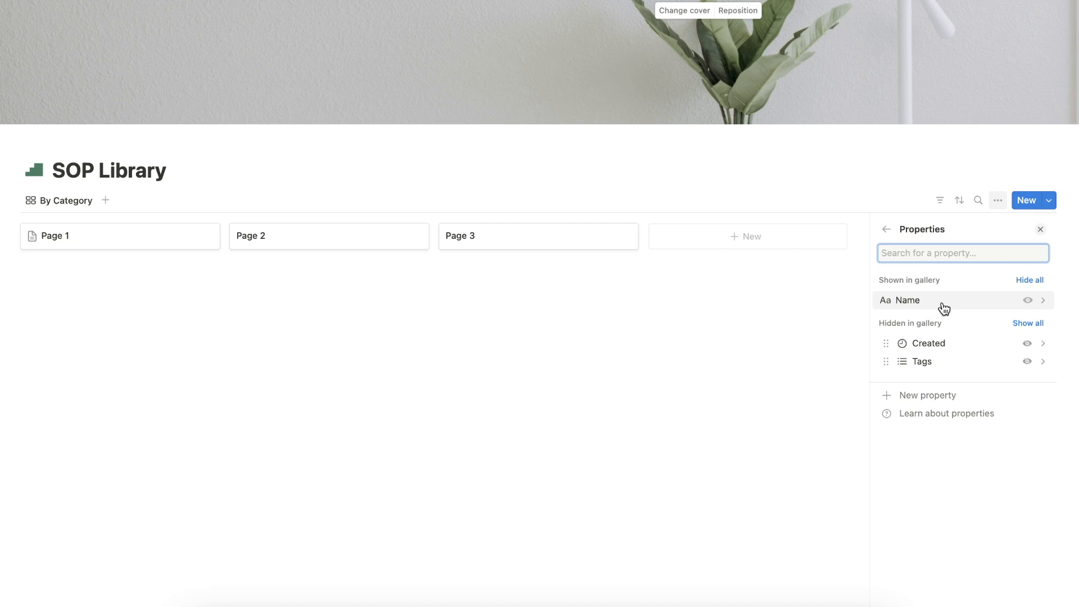
click(1041, 346)
click(968, 406)
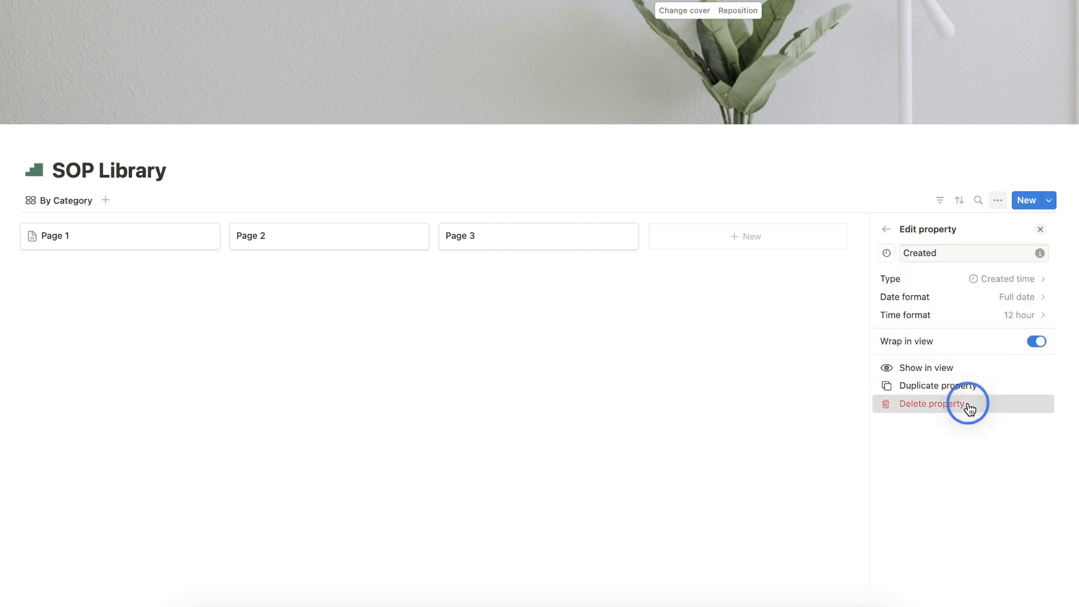
click(572, 299)
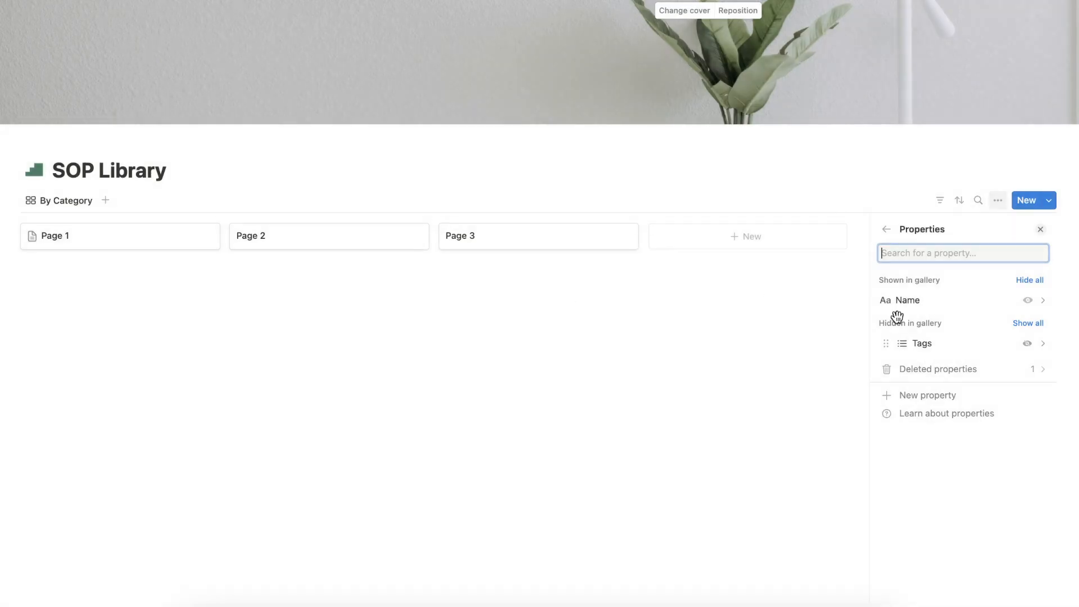
click(1043, 345)
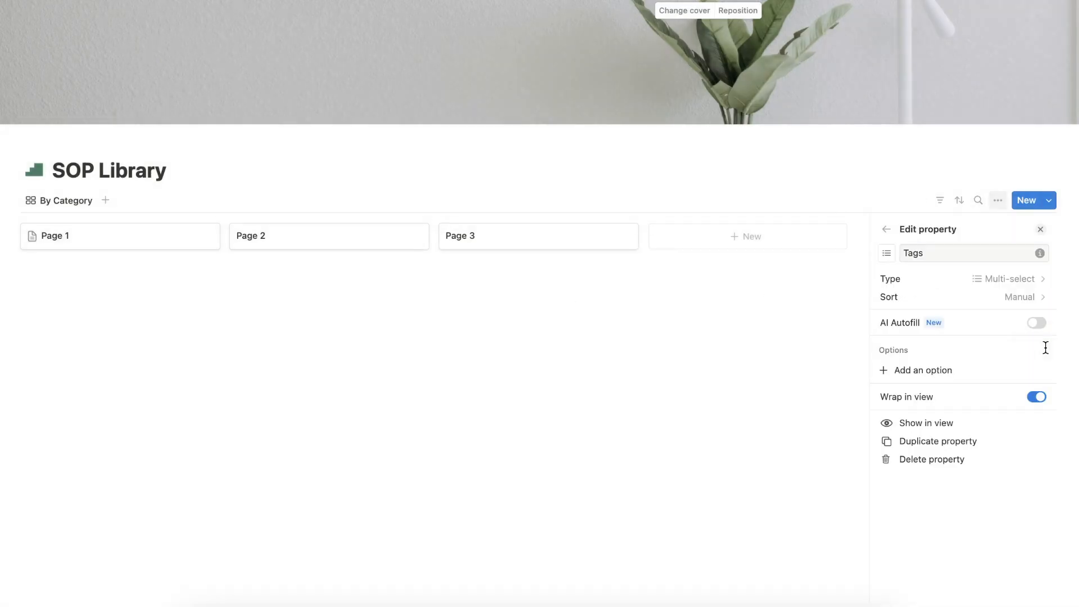
click(928, 461)
click(639, 308)
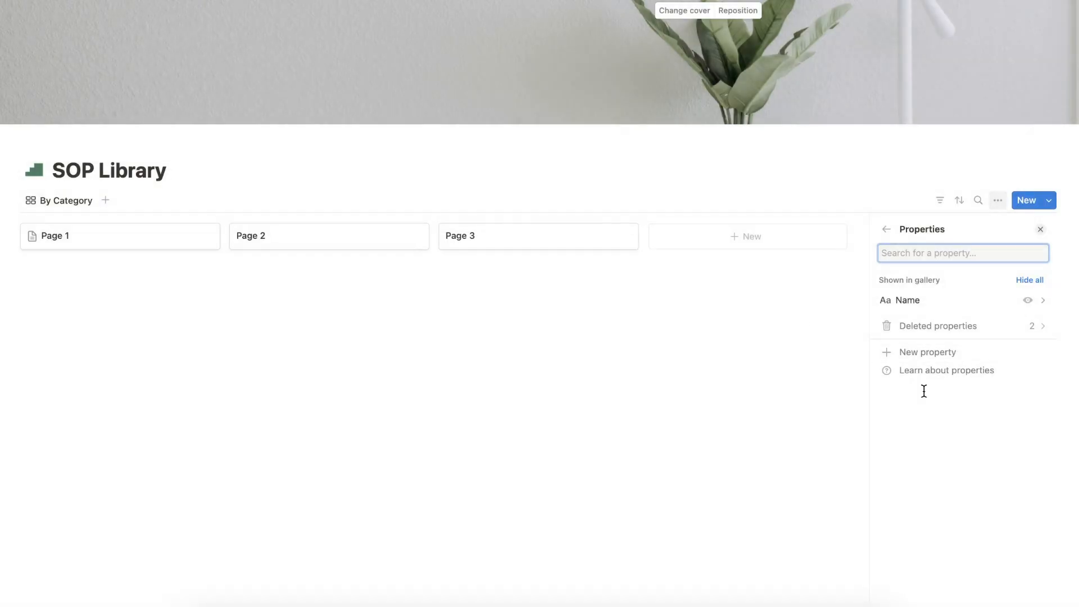
- Add a new Select property to the database and name it "Status"
click(954, 352)
text(see)
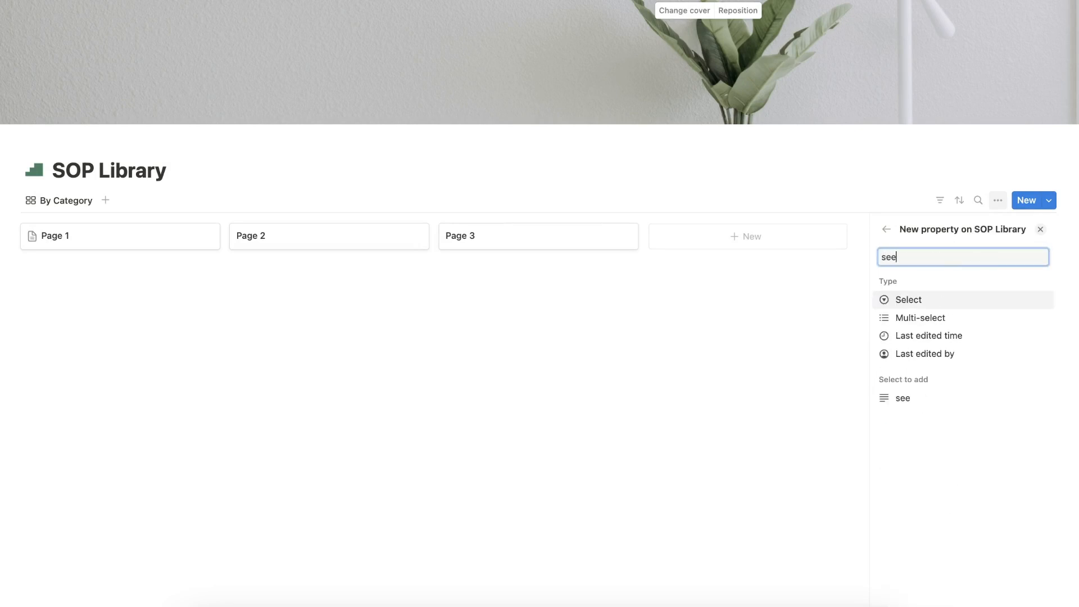
key(BackSpace)
text(lec)
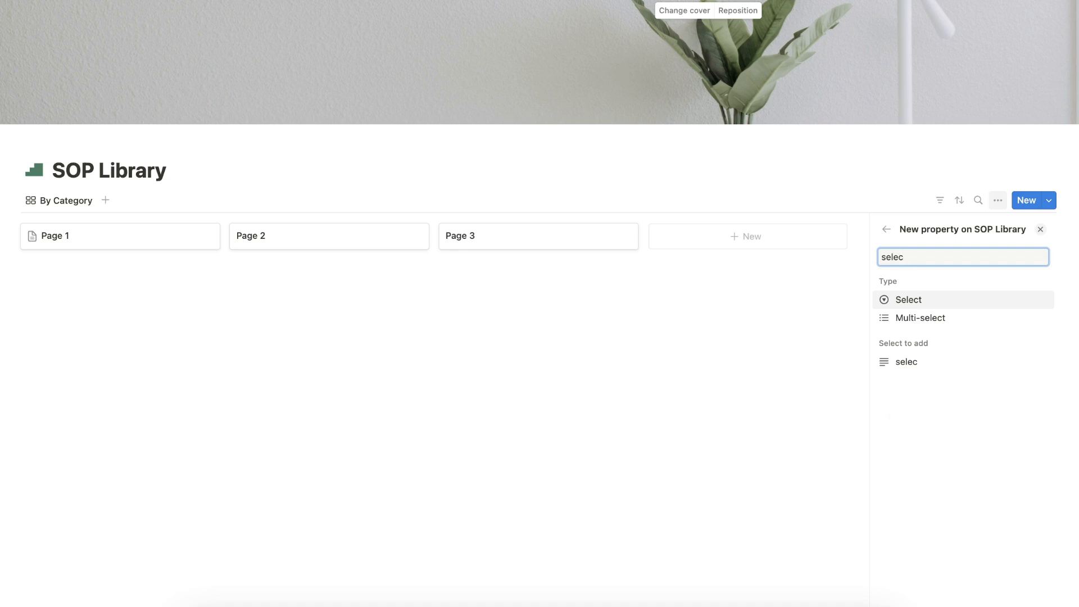
key(Return)
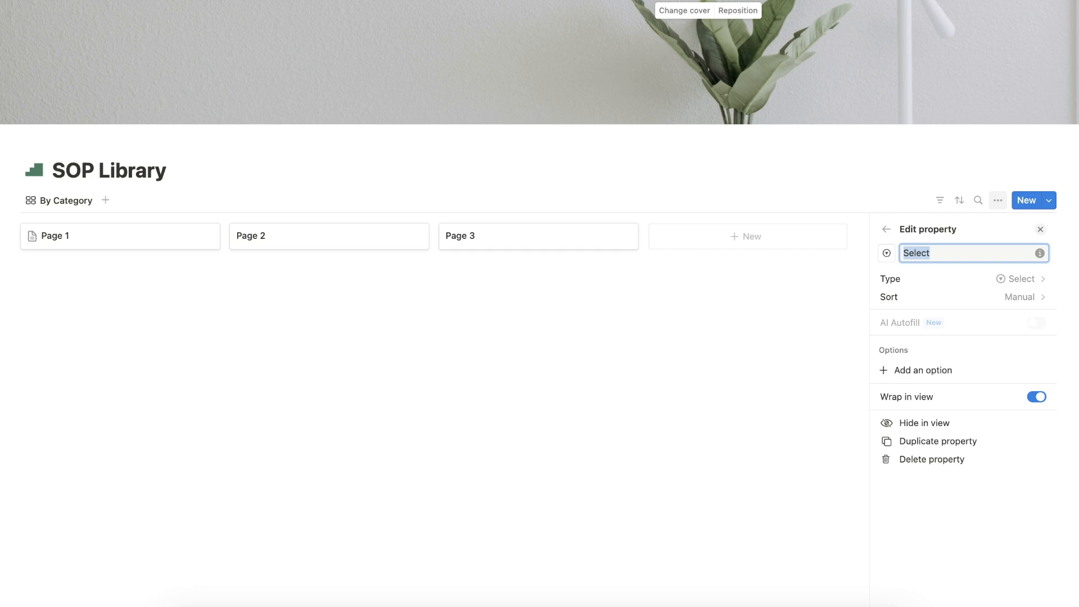
text(Status)
- Add an "Archived" option with a wastebasket emoji in front to the Status property
click(929, 371)
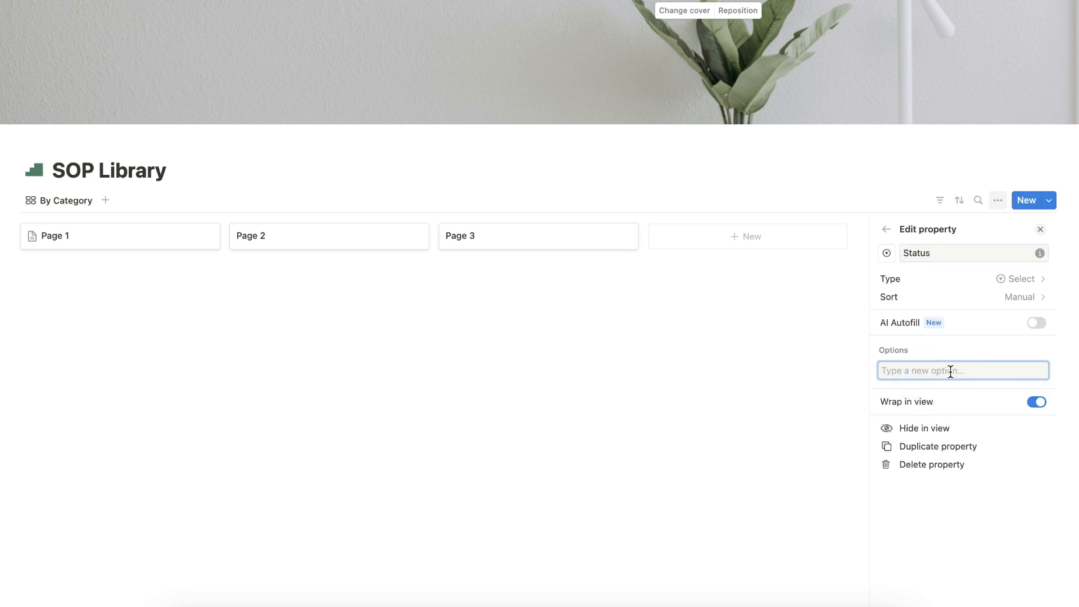
key(ctrl+super+space)
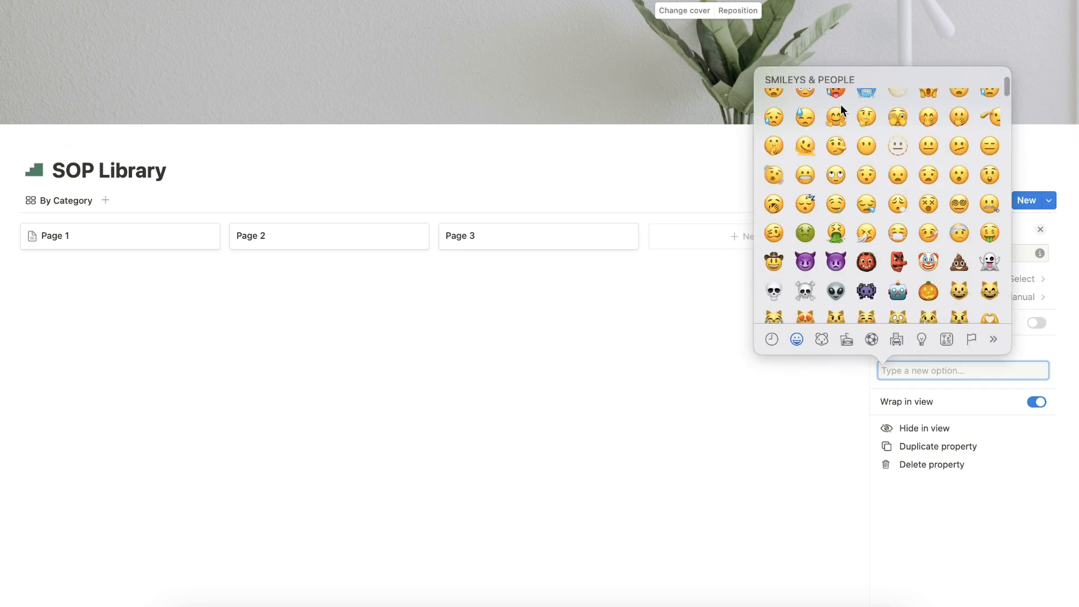
click(927, 134)
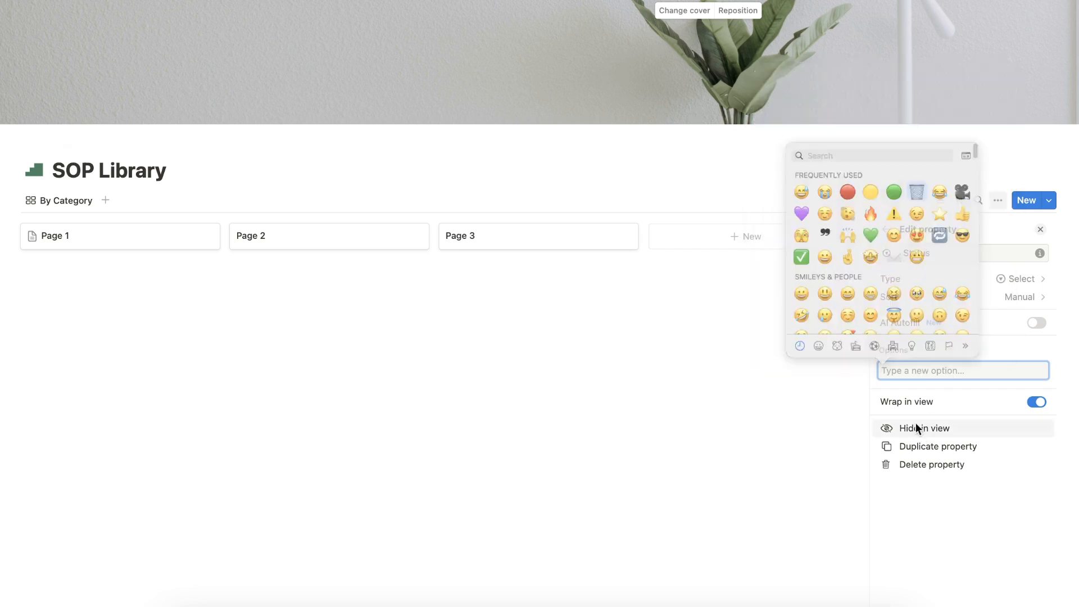
text(Archived)
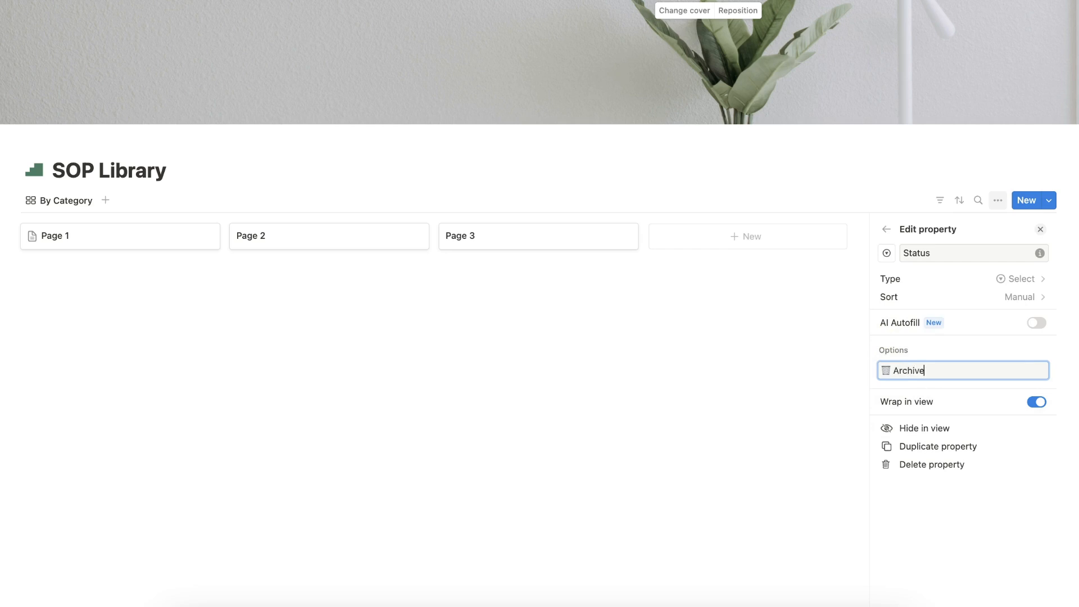
key(Return)
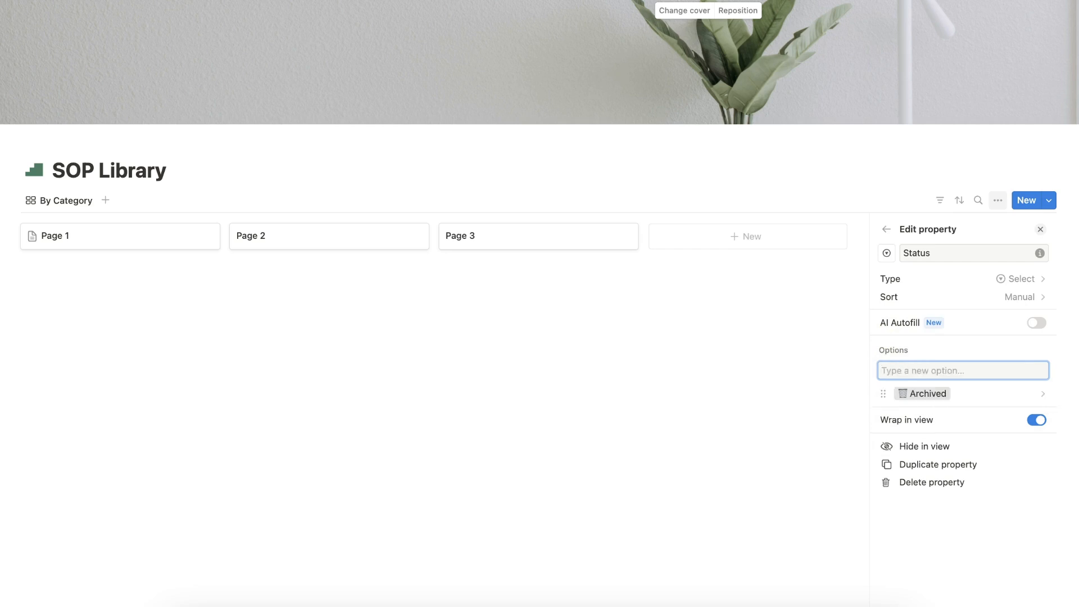
- Add an "Up To Date" option with a green circle emoji in front to the Status property
key(ctrl+super+space)
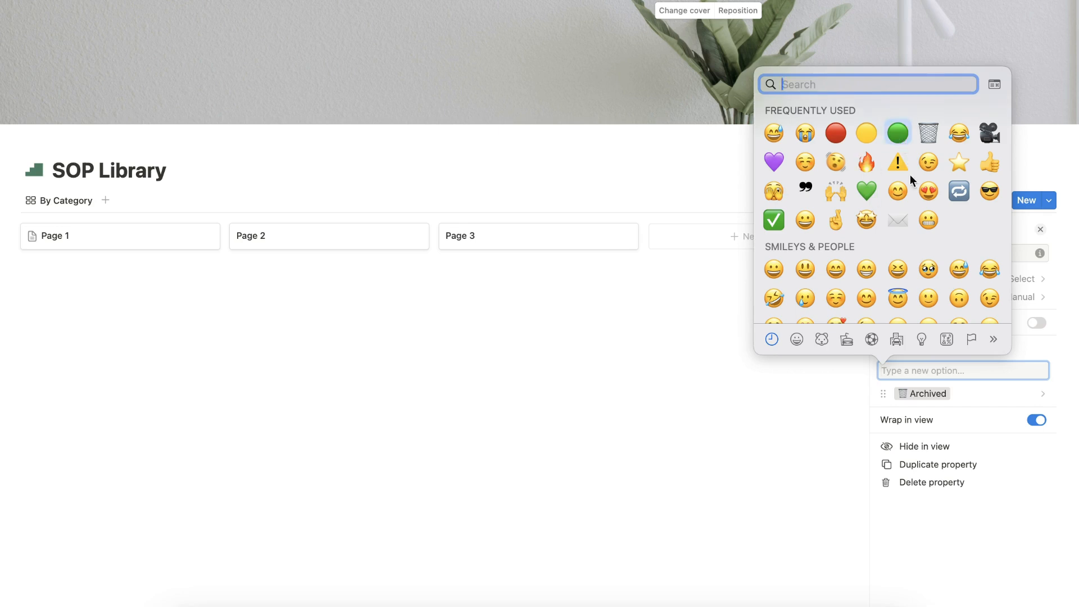
click(900, 137)
text(Up To Date)
key(Return)
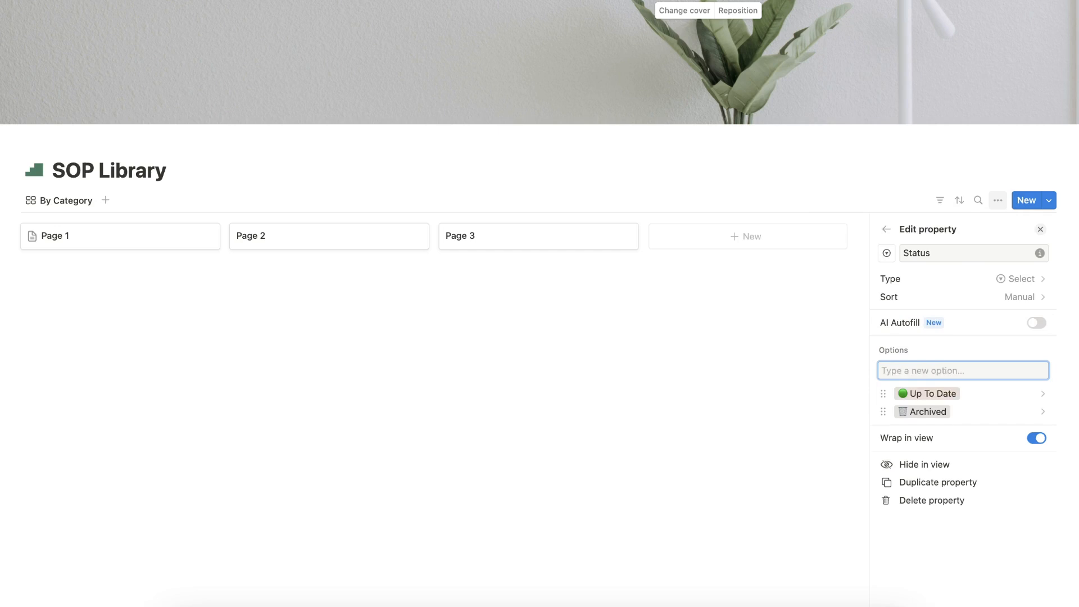
text(Date)
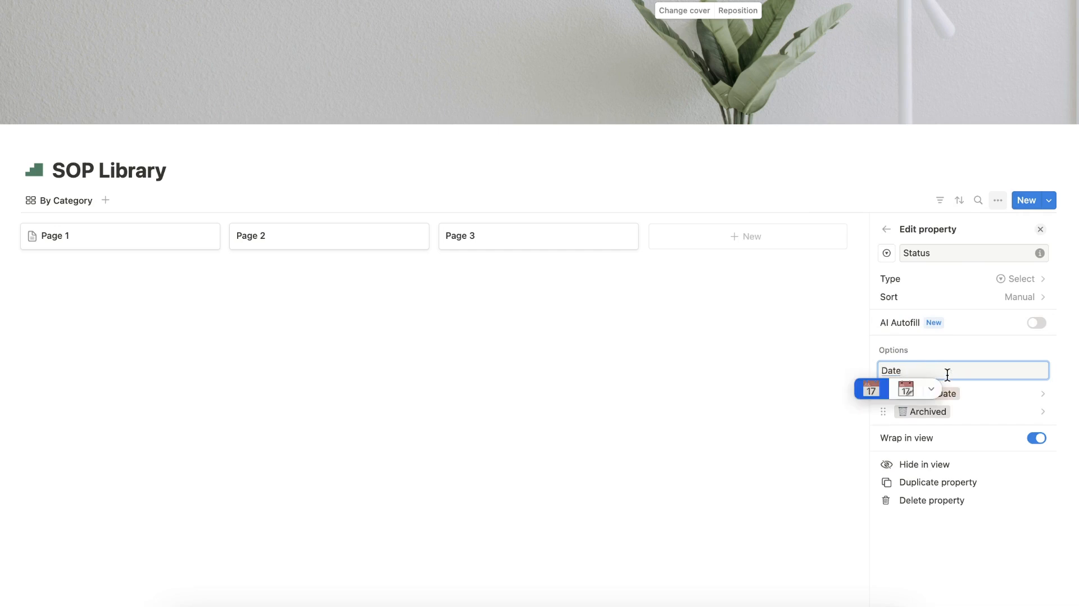
double_click(950, 372)
key(BackSpace)
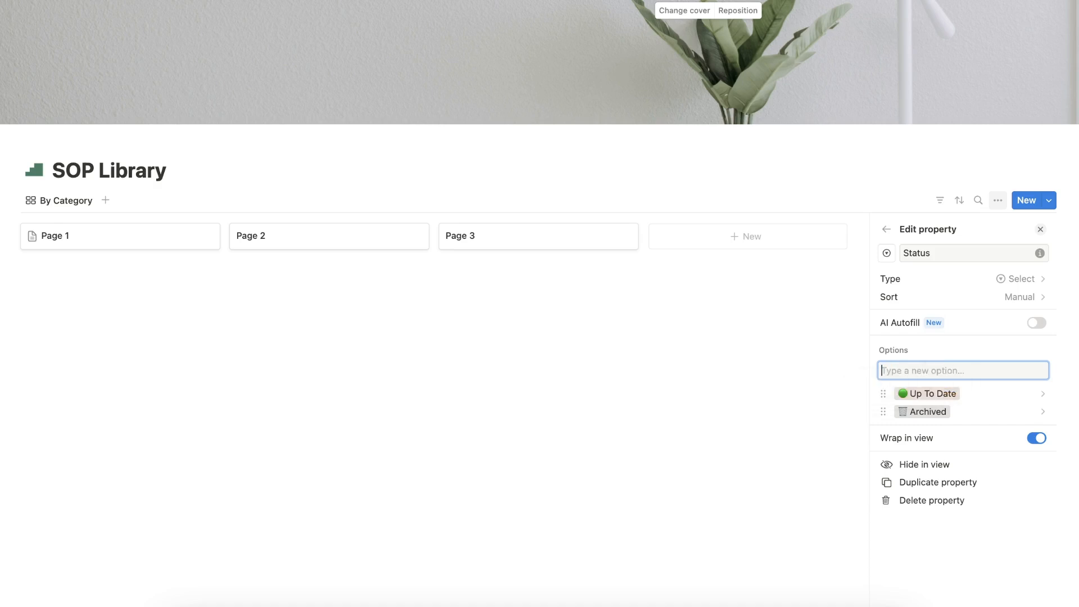
- Add a "Needs Updating" option with a yellow circle emoji in front to the Status property
key(ctrl+super+space)
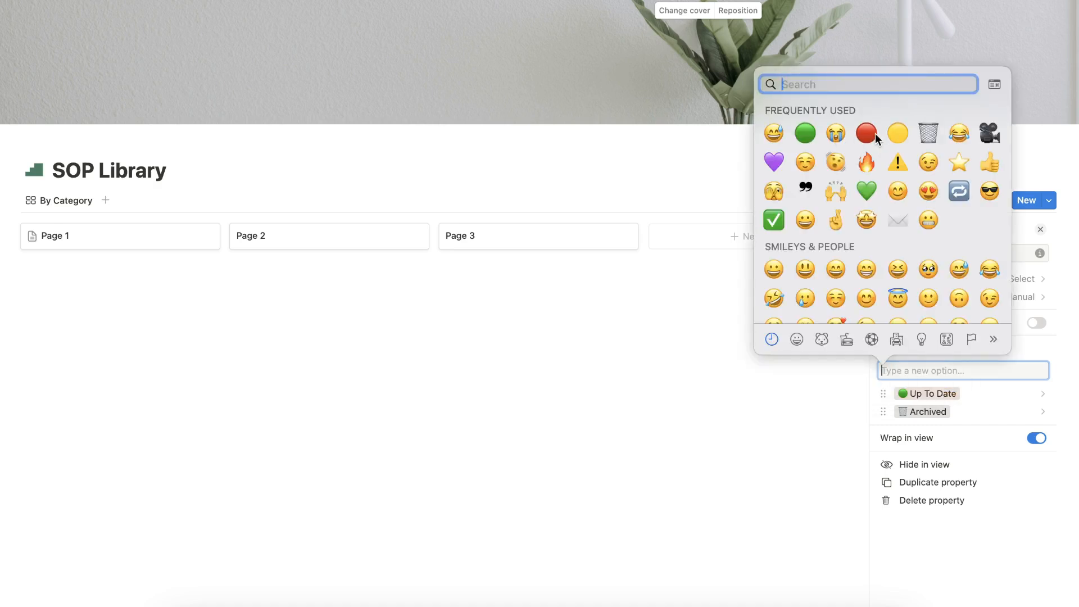
key(Return)
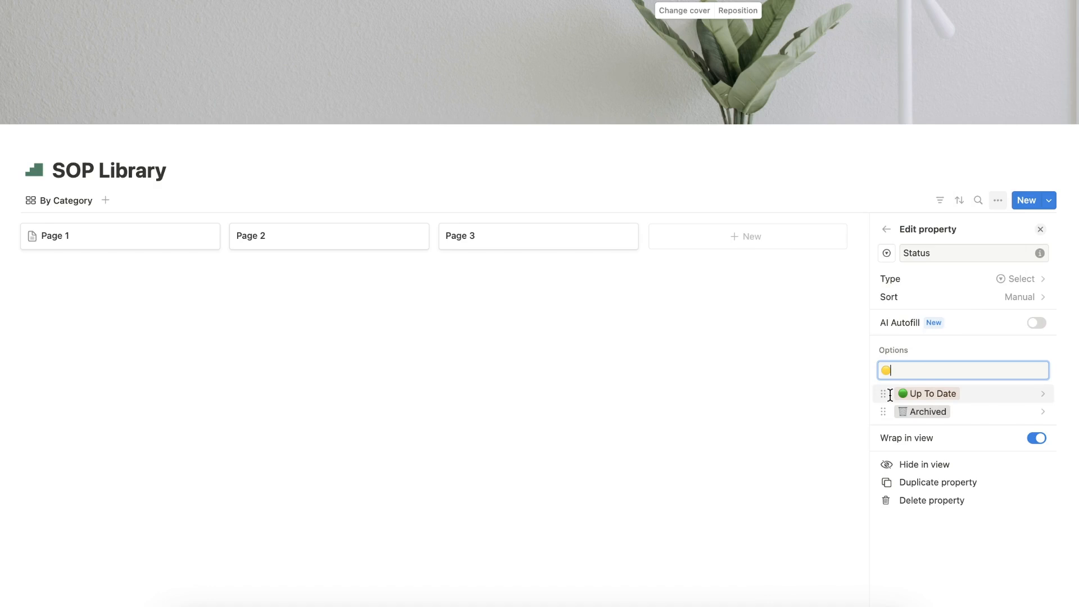
text(Needs Updating)
key(Return)
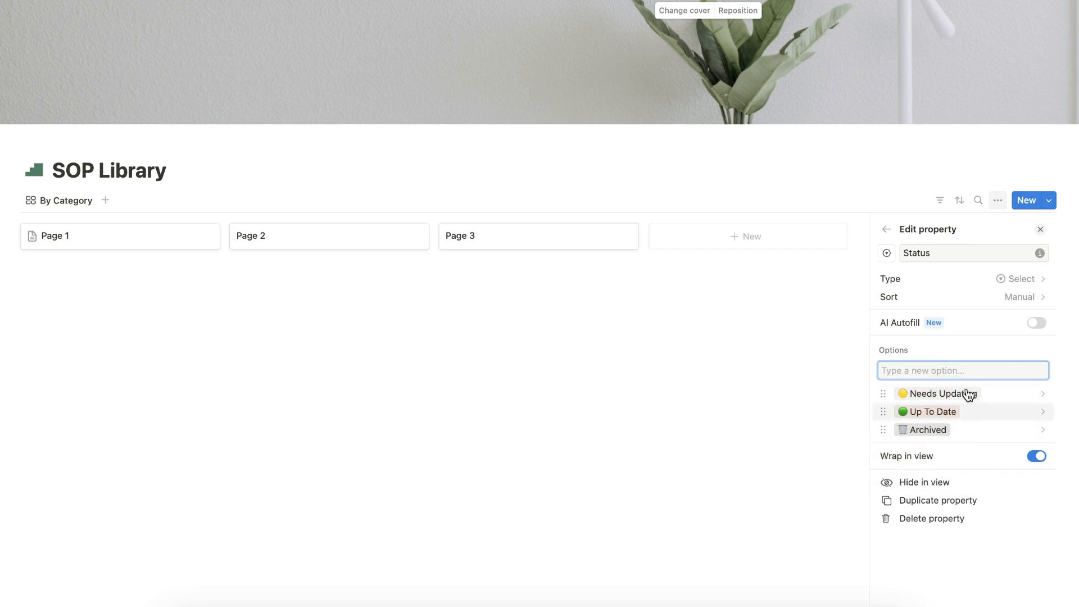
- Add a "Missing" option with a red circle emoji in front to the Status property
key(ctrl+super+space)
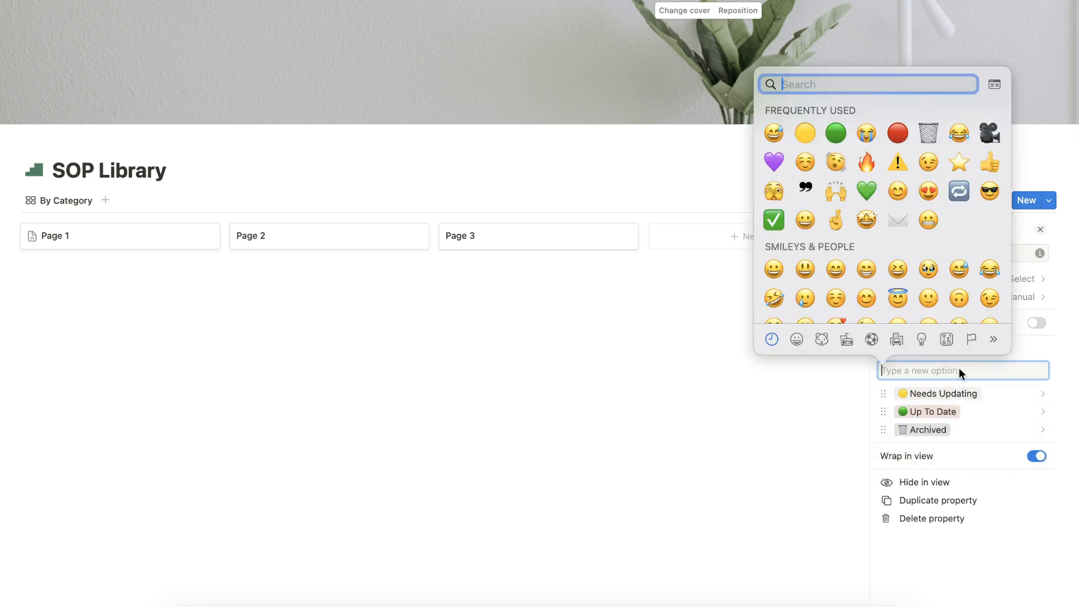
key(Escape)
text(🔴)
text(Missing)
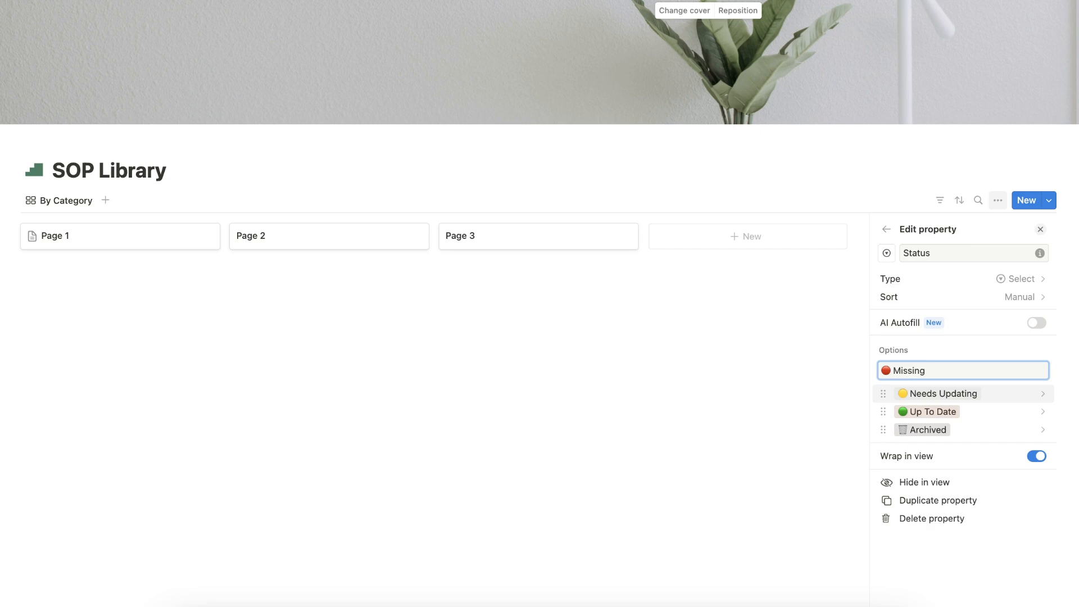
key(Return)
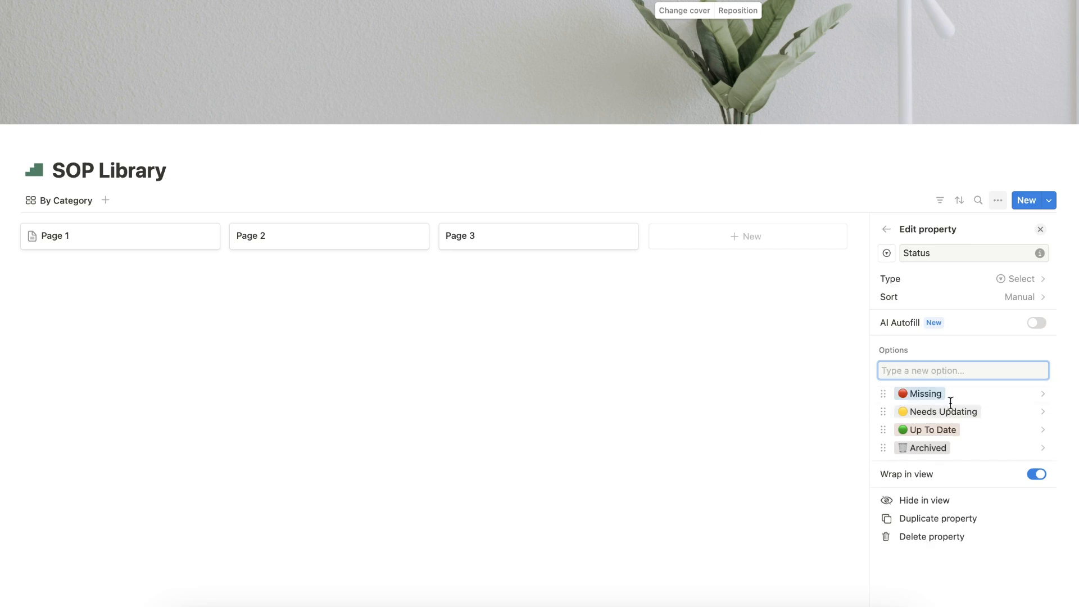
- Set the Missing, Needs Updating, Up To Date and Archived options of the Status property to the Light gray colour
click(1042, 393)
click(978, 211)
click(993, 406)
click(1017, 389)
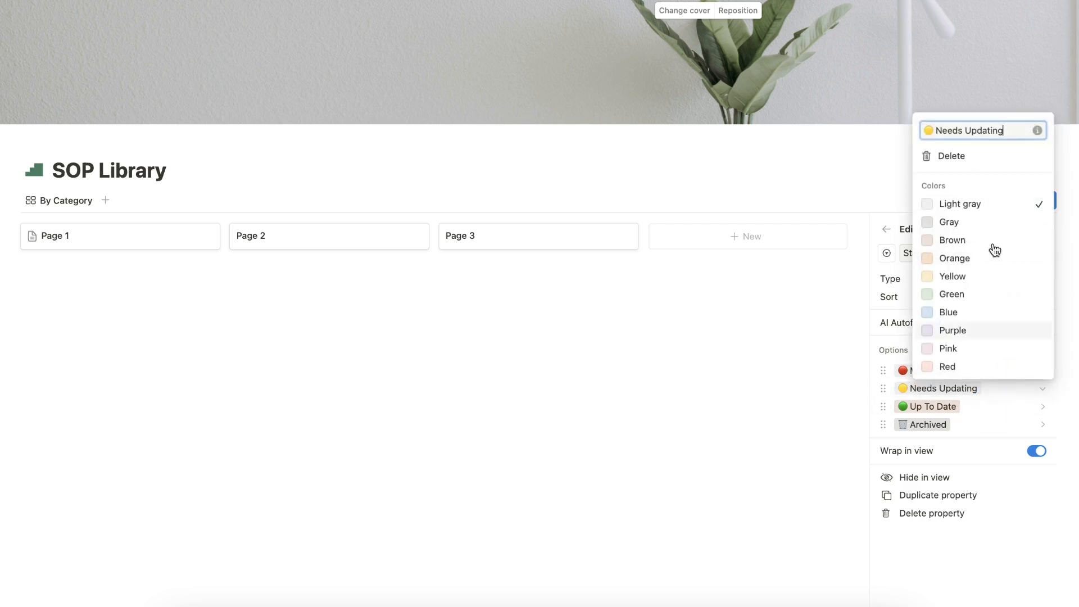
click(981, 208)
click(990, 400)
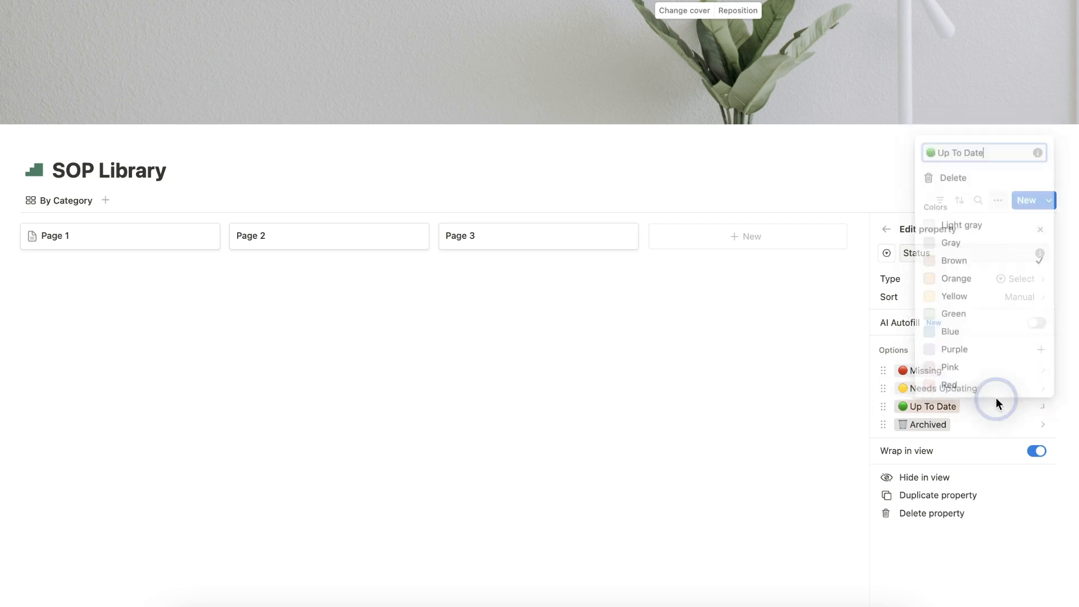
click(969, 222)
click(993, 427)
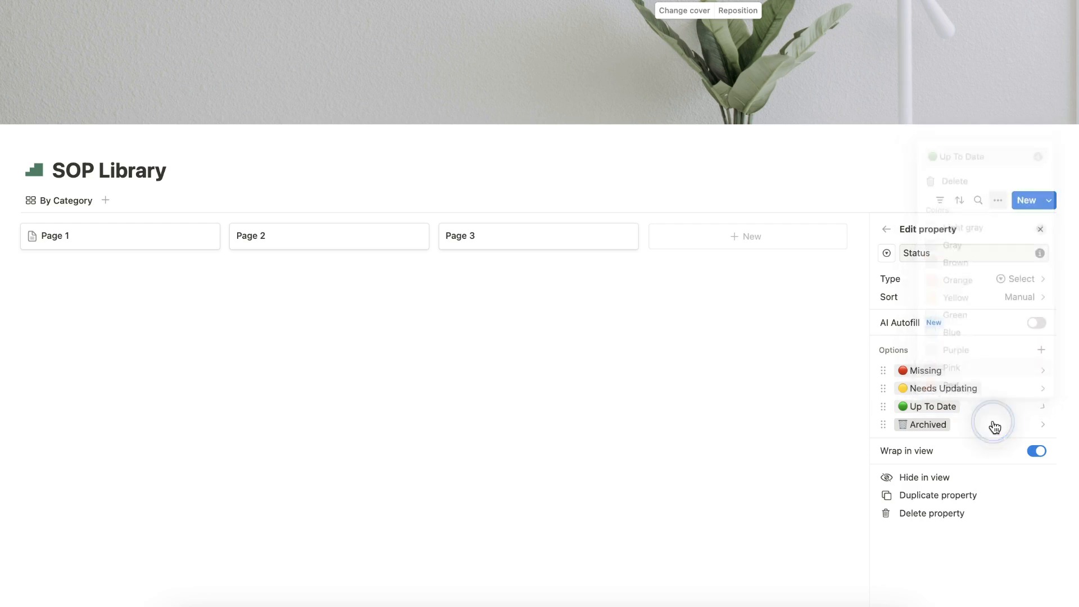
click(1008, 422)
click(985, 243)
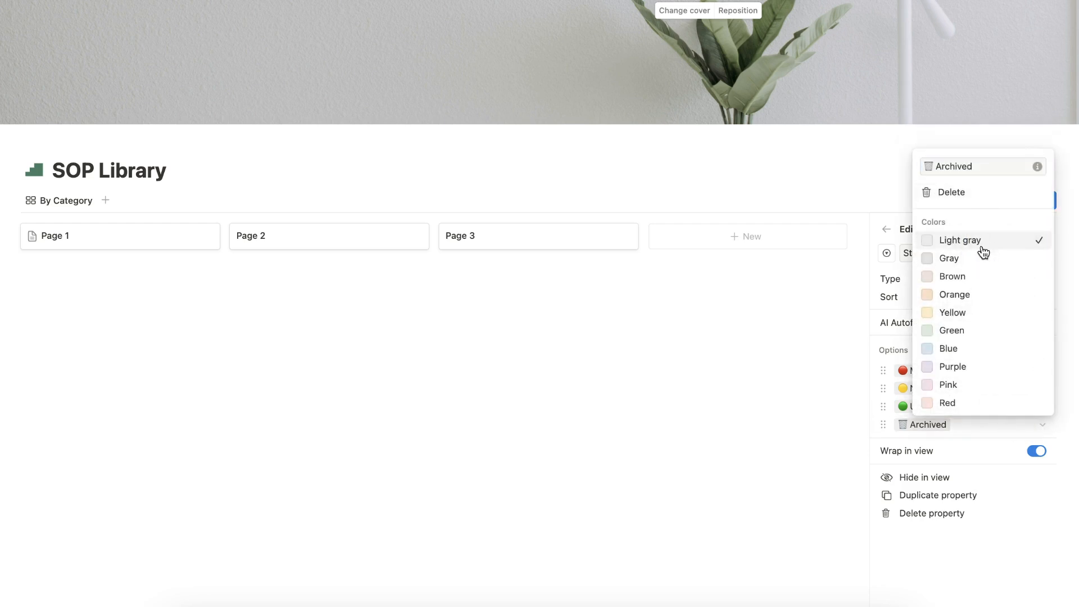
click(902, 211)
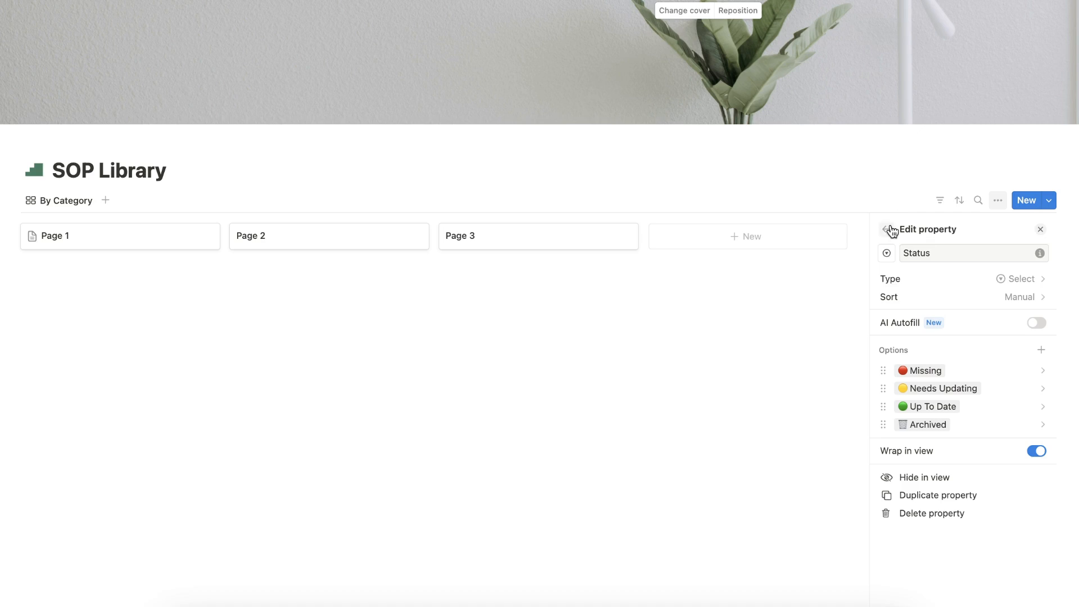
- Add a Person property named "Responsible" to the SOP Library database
click(886, 228)
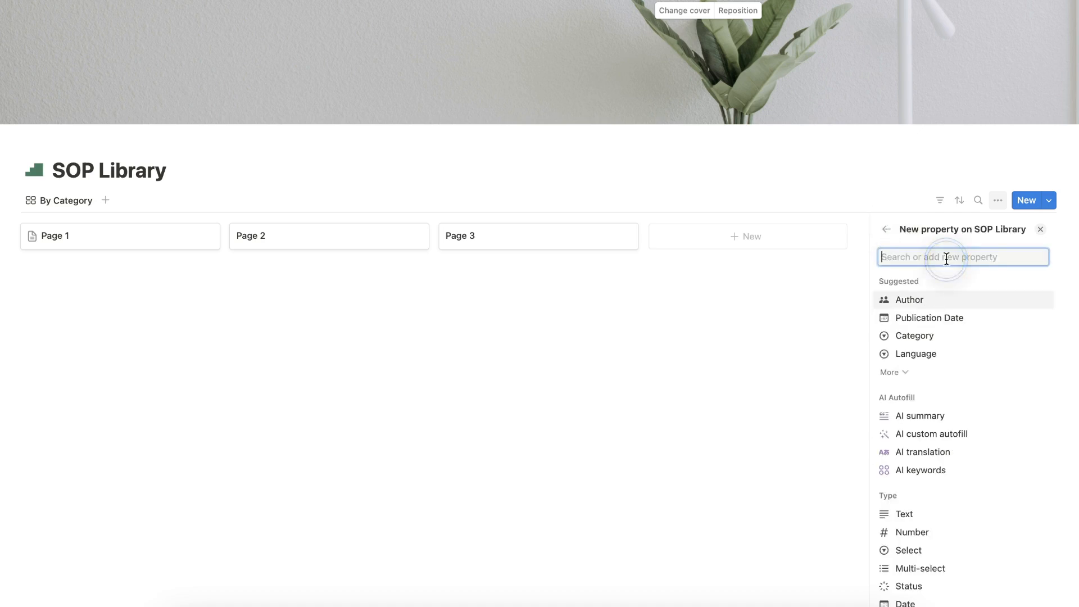
text(pers)
key(Return)
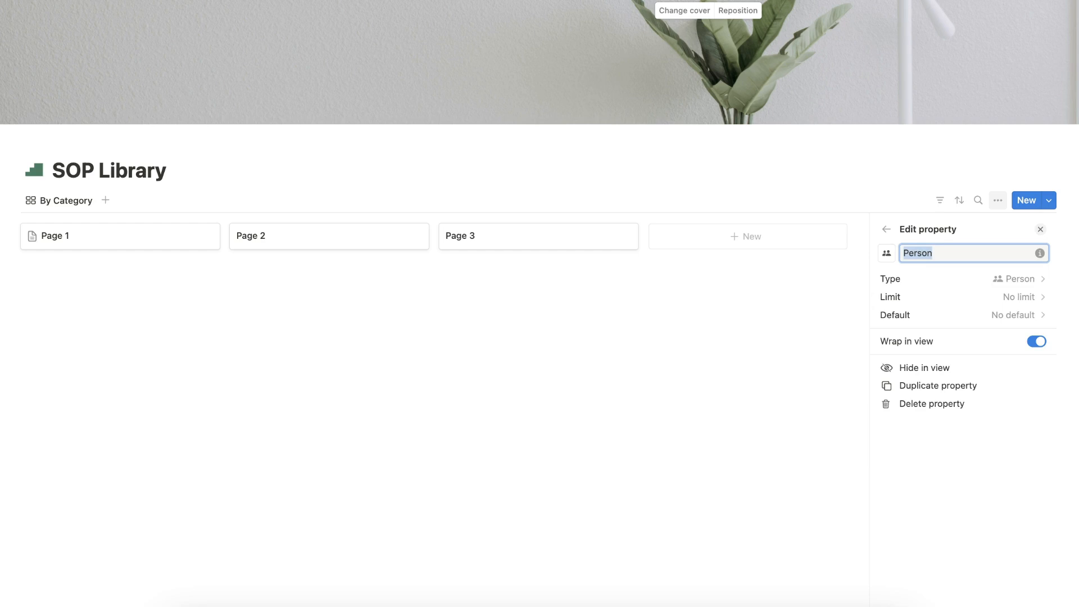
text(Responisible)
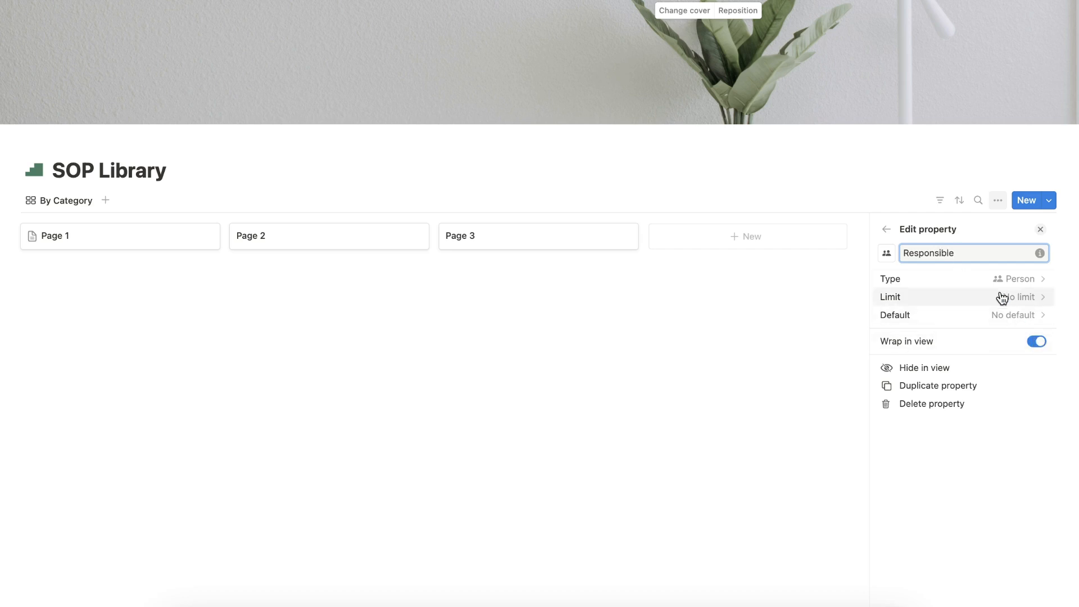
- Add a Text property named "Context" to the SOP Library database
click(886, 230)
text(text)
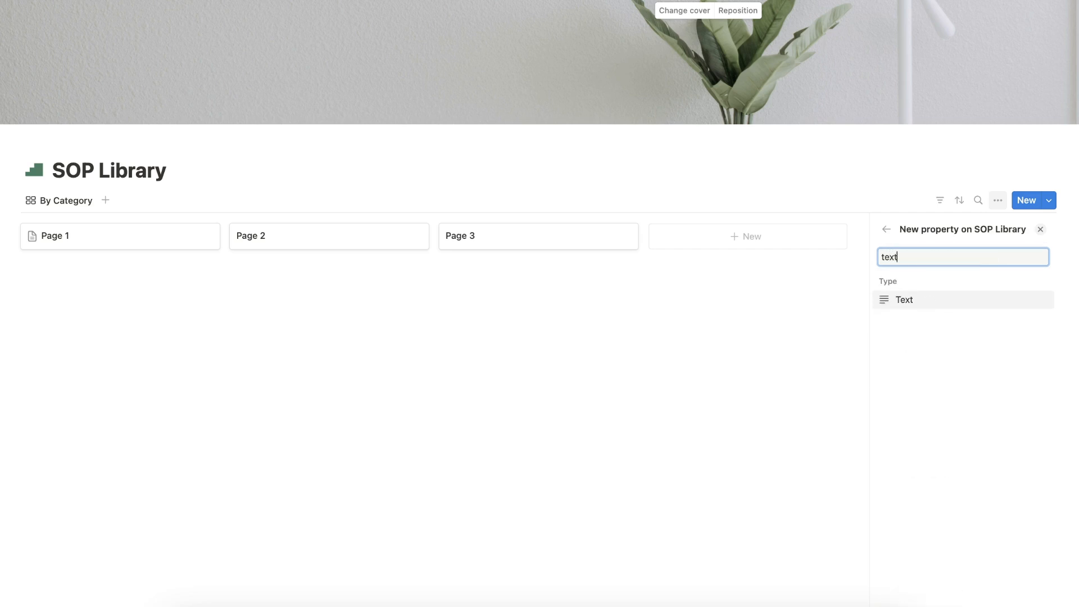
key(Return)
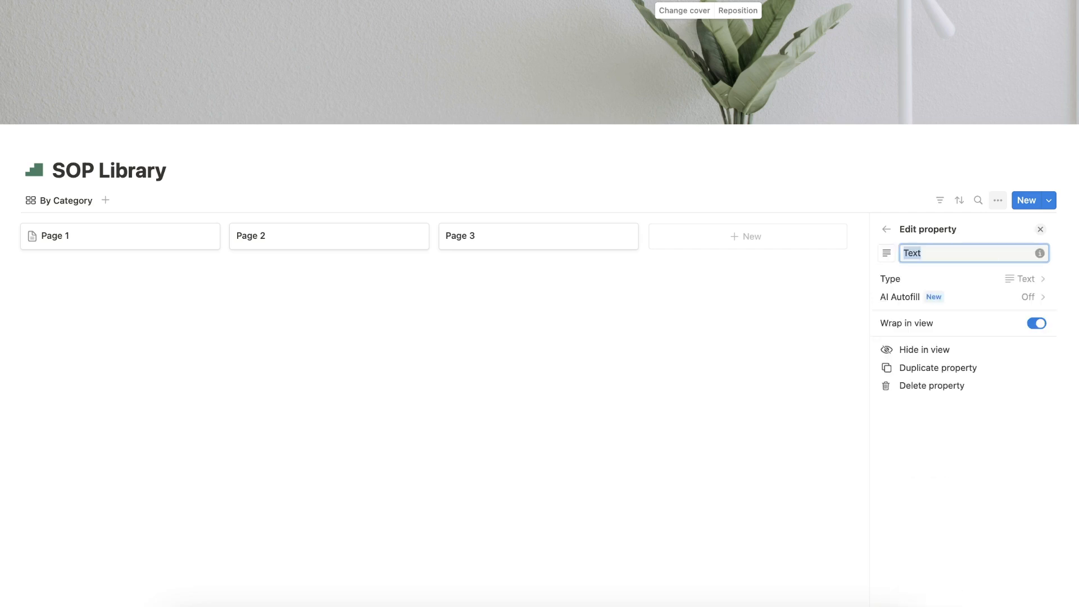
text(Context)
- Add a Text property named "Goal" to the SOP Library database
click(893, 233)
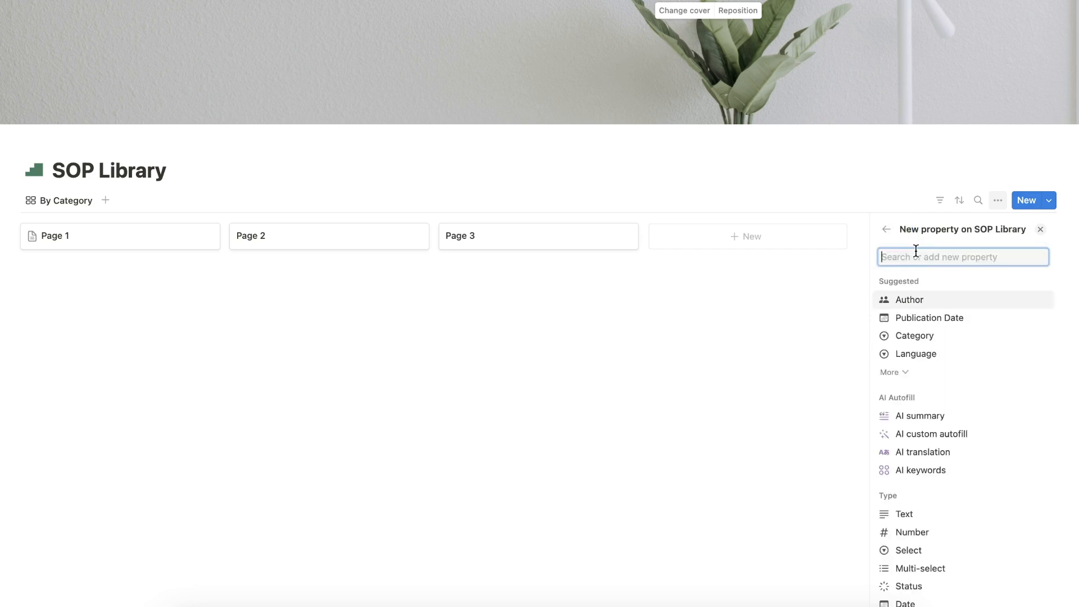
text(text)
key(Return)
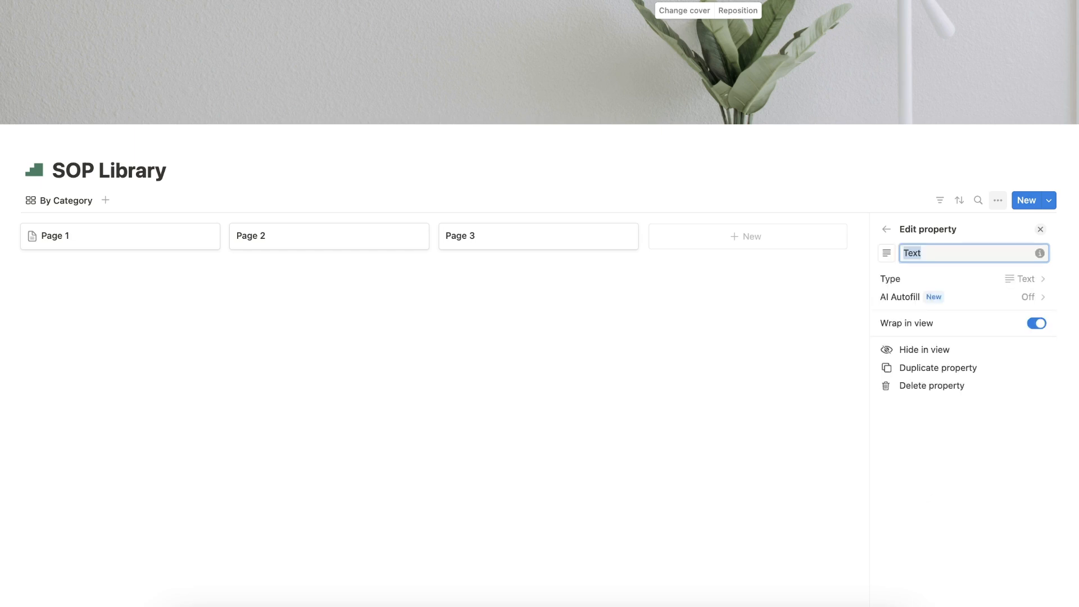
text(Goal)
- Add a Last edited time property named "Last Updated" to the SOP Library database
click(887, 228)
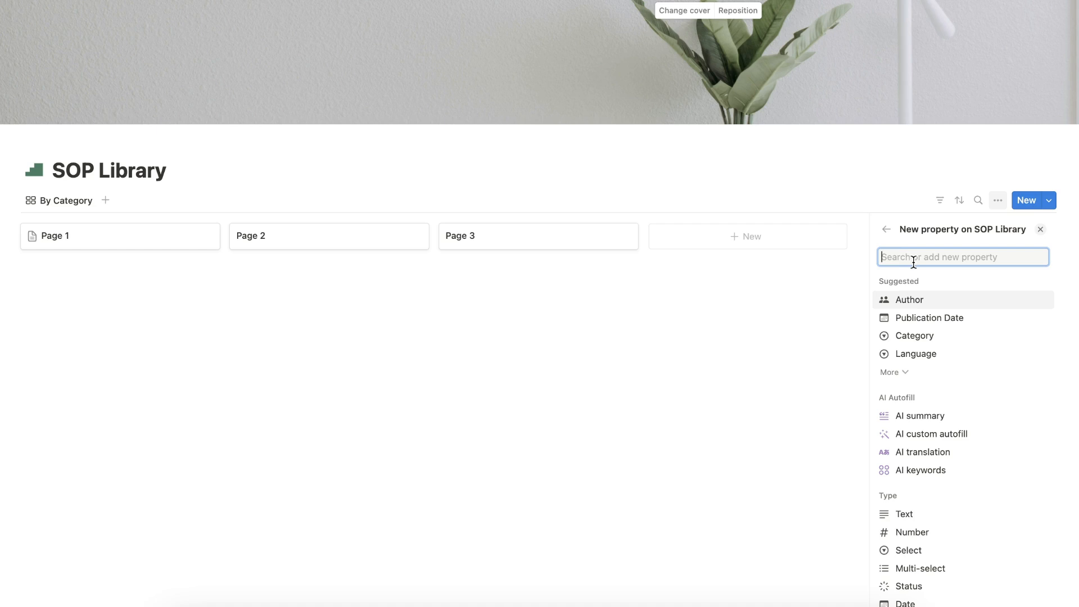
text(last)
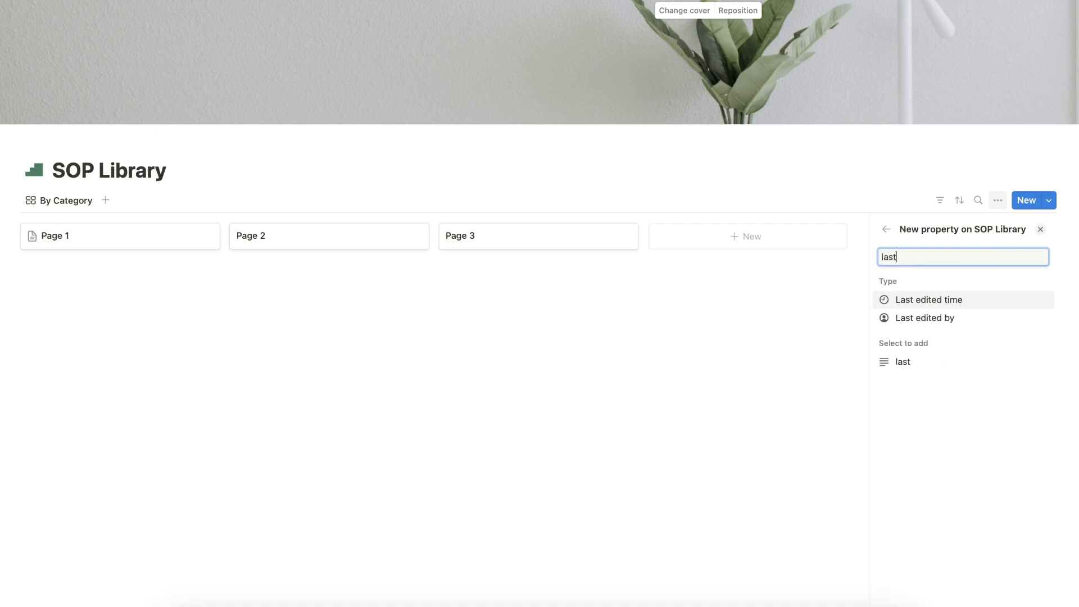
key(Return)
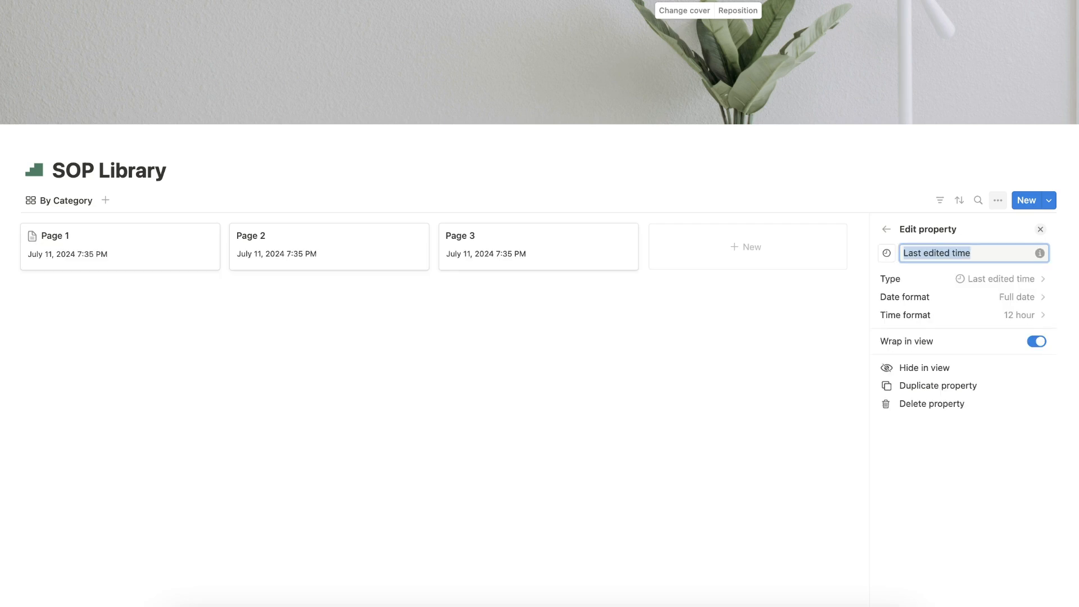
text(Last Updated)
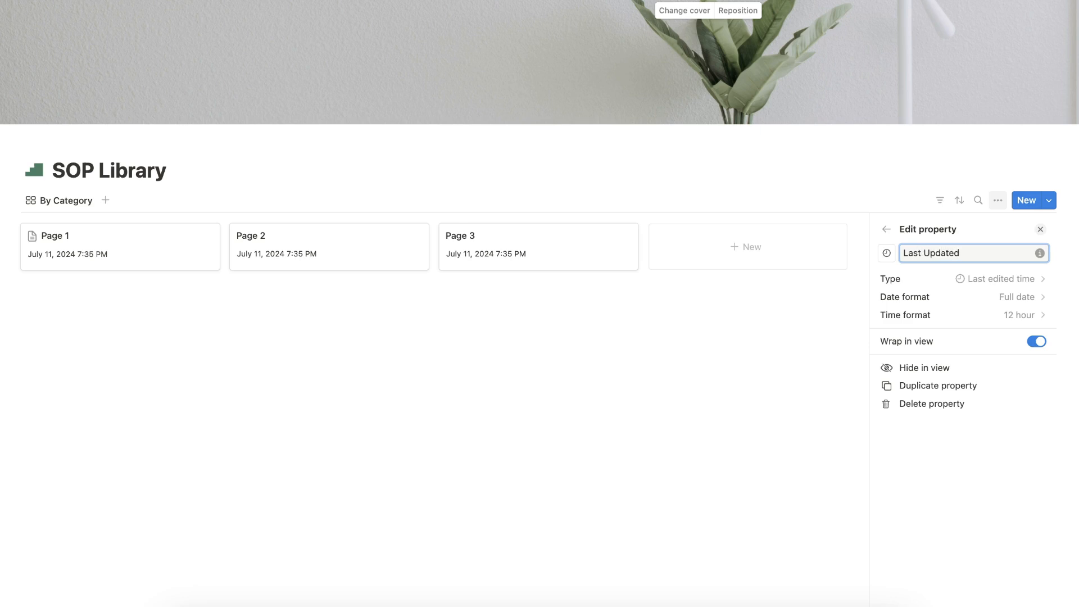
- Add a Select property named "Category" to the SOP Library database
click(887, 229)
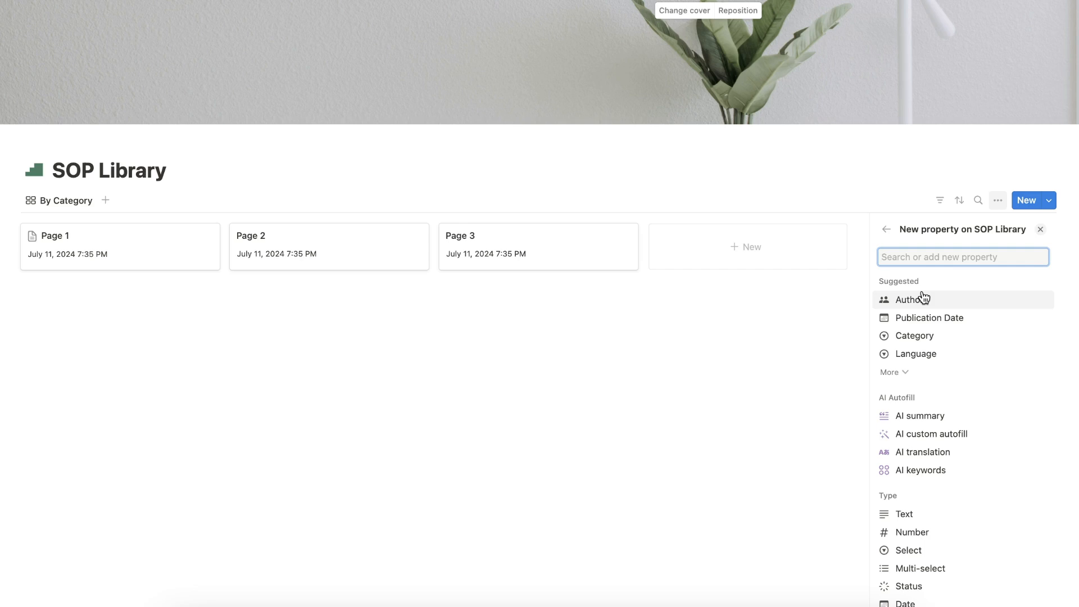
text(sele)
key(Return)
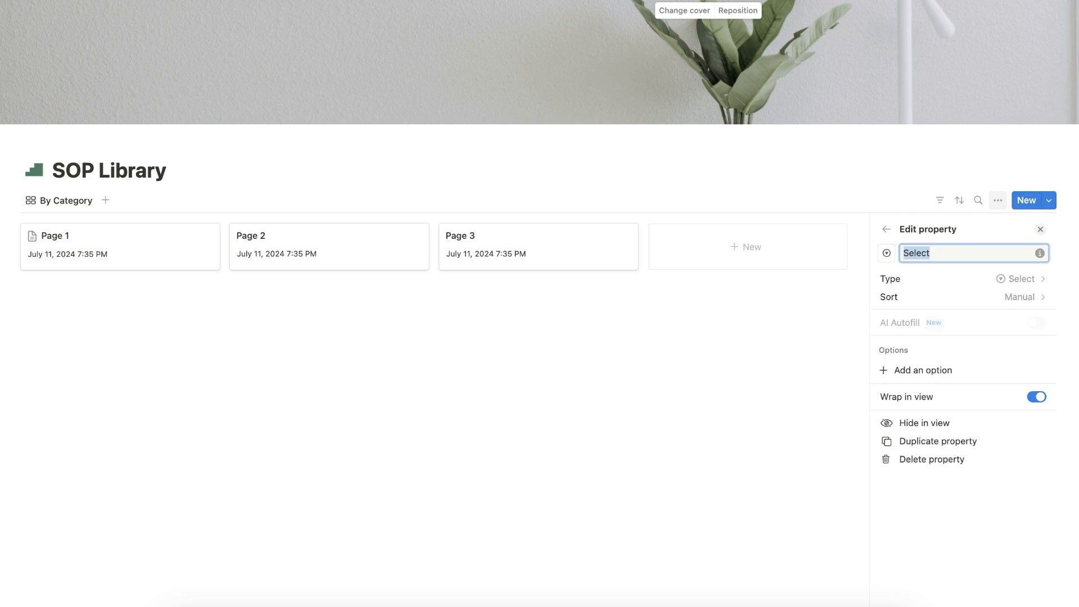
text(Category)
- Add the options Admin, Client, Sales and Marketing to the Category property
click(925, 375)
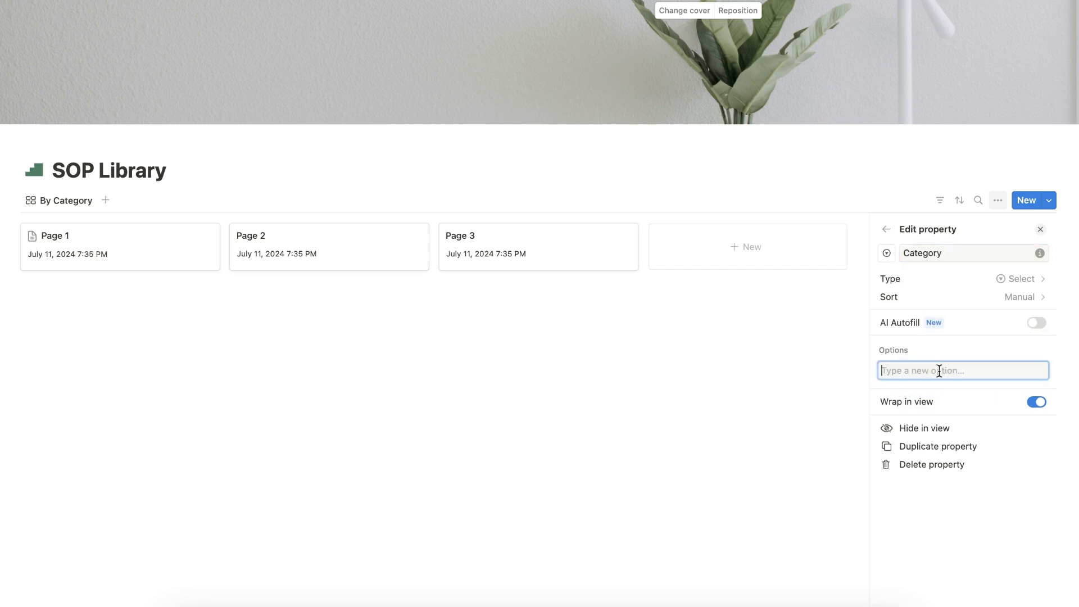
text(Admin)
key(Return)
text(Client)
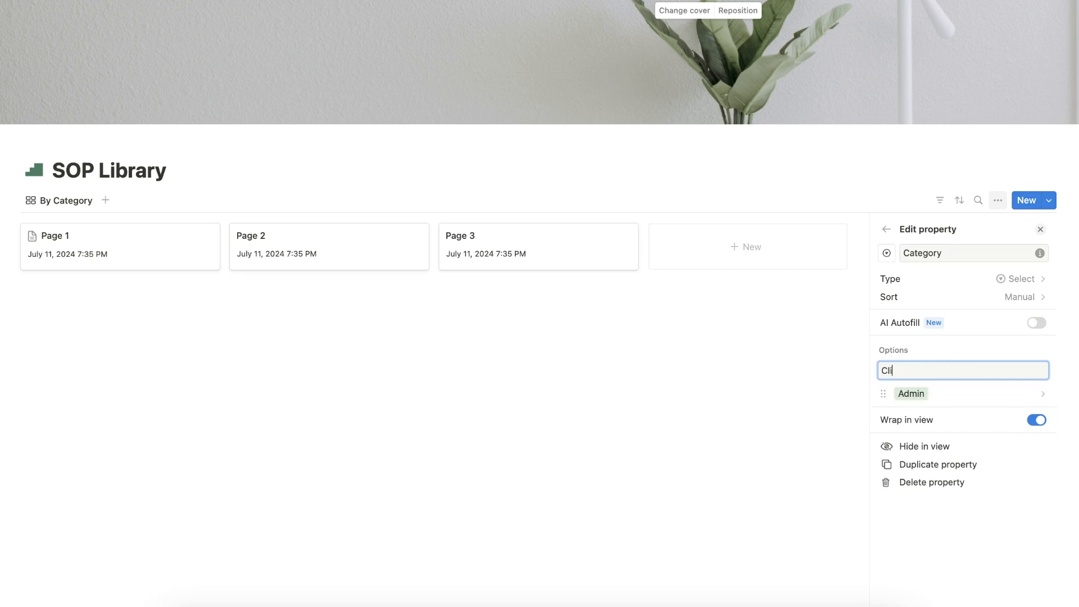
key(Return)
text(Sales)
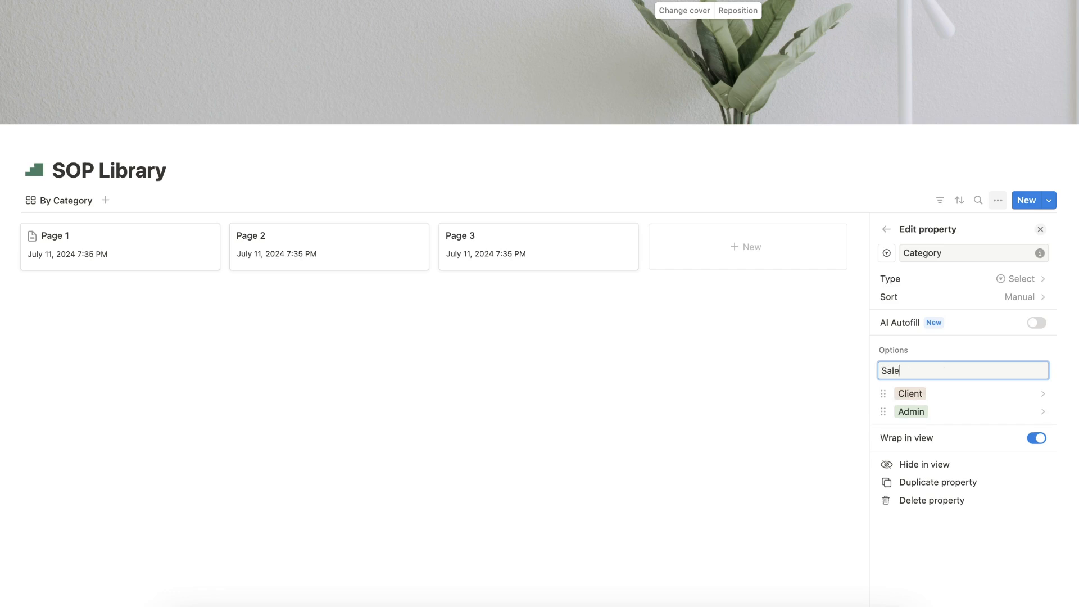
key(Return)
text(Marketing)
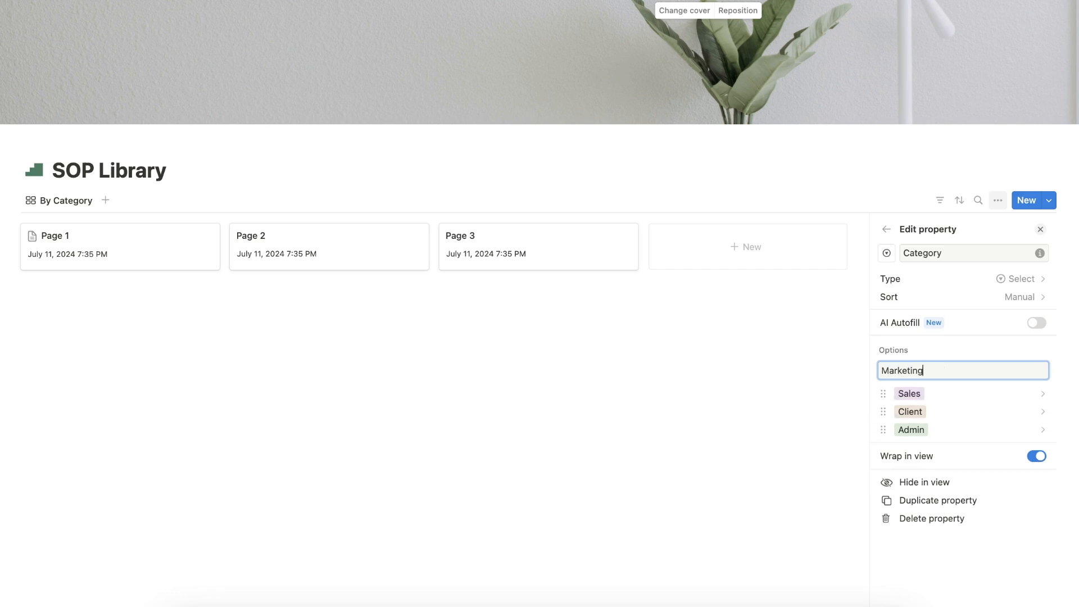
key(Return)
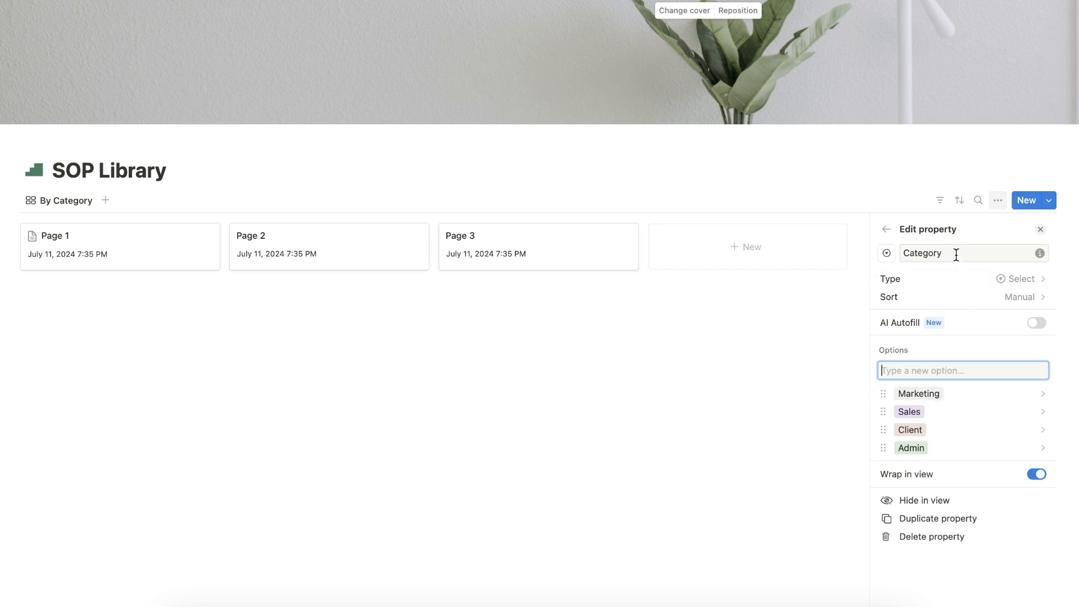
- Hide the Category, Last Updated, Goal and Context properties in the By Category gallery view
click(887, 229)
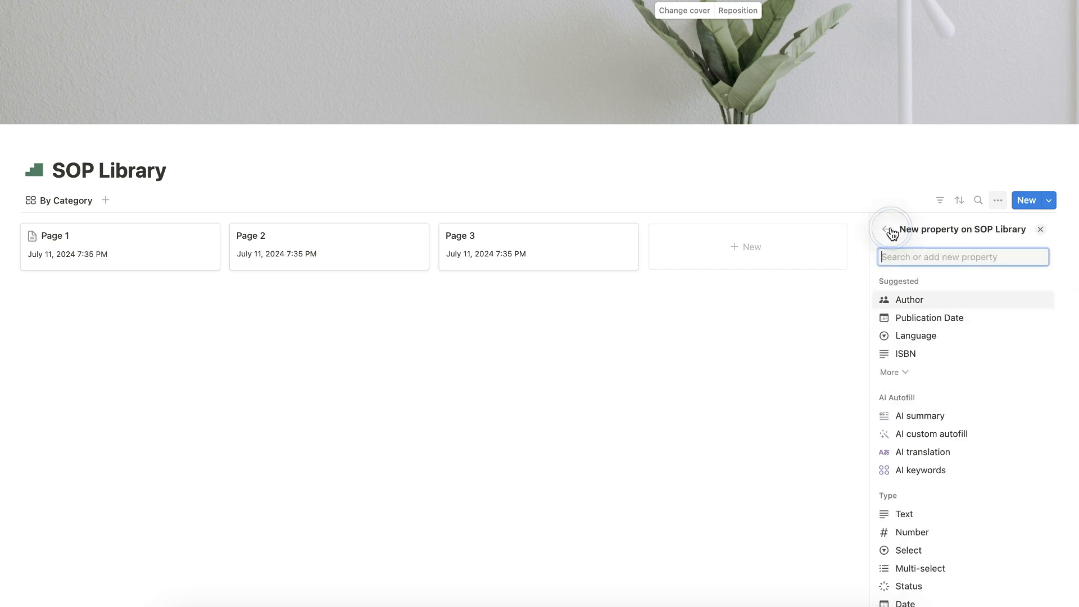
click(887, 229)
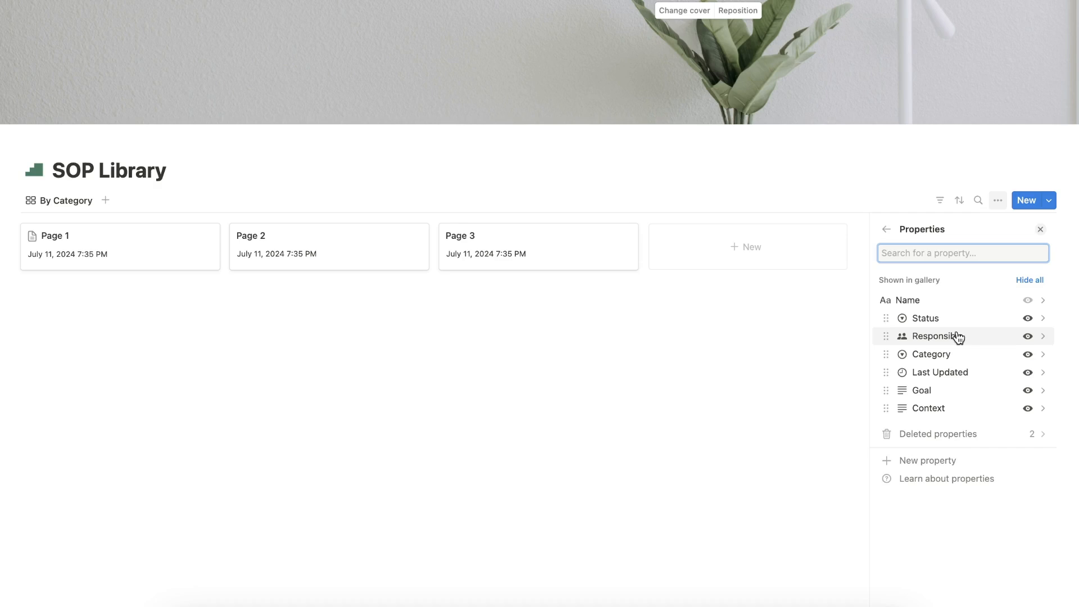
click(1027, 356)
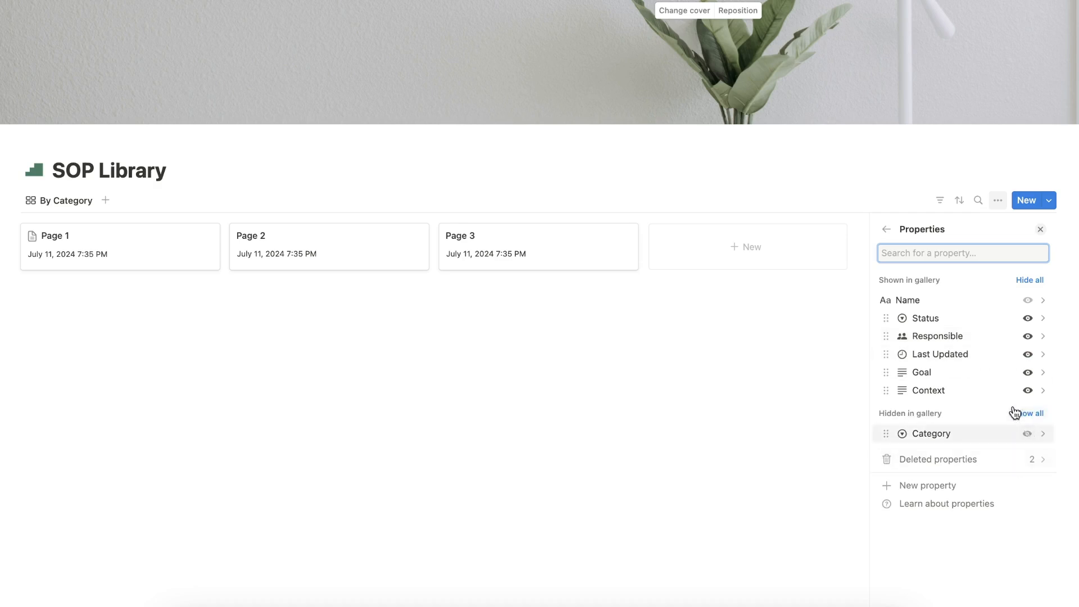
click(1028, 355)
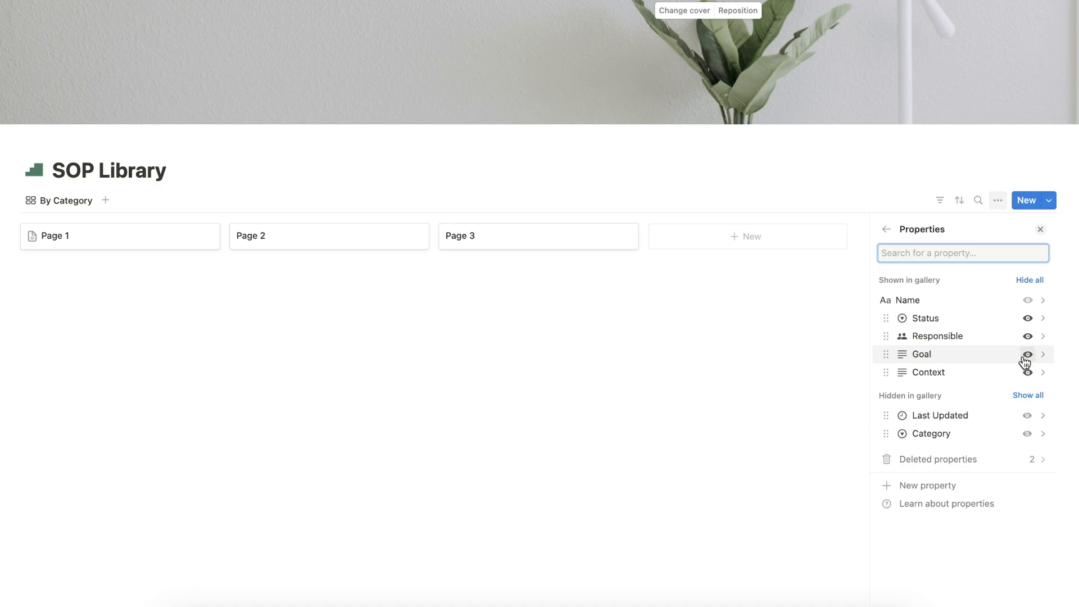
click(1028, 355)
click(1028, 354)
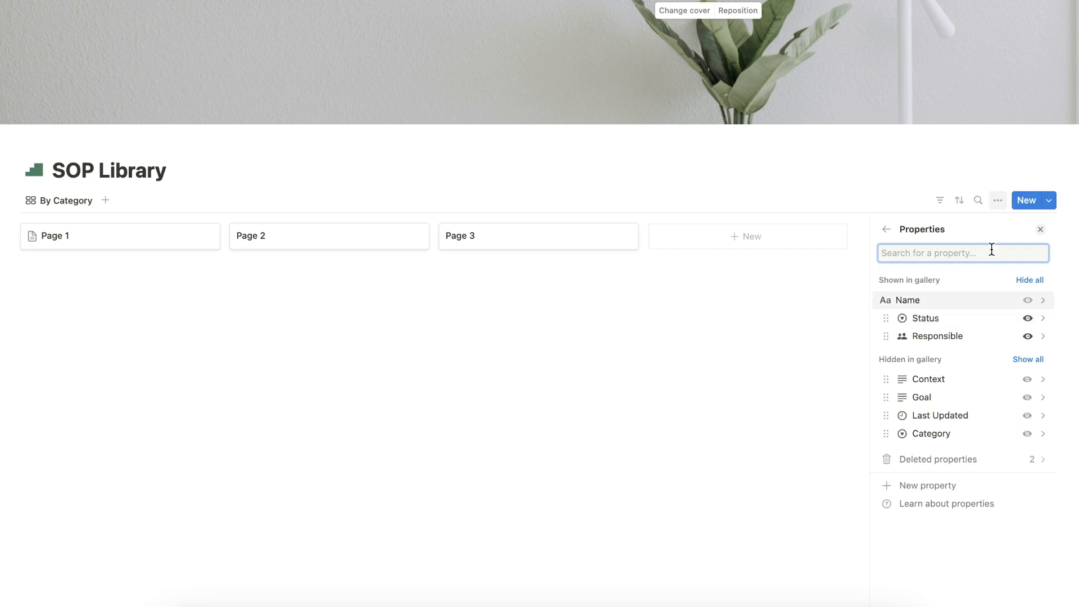
- Create a new page template for the SOP Library database and give it the green document icon
click(1050, 201)
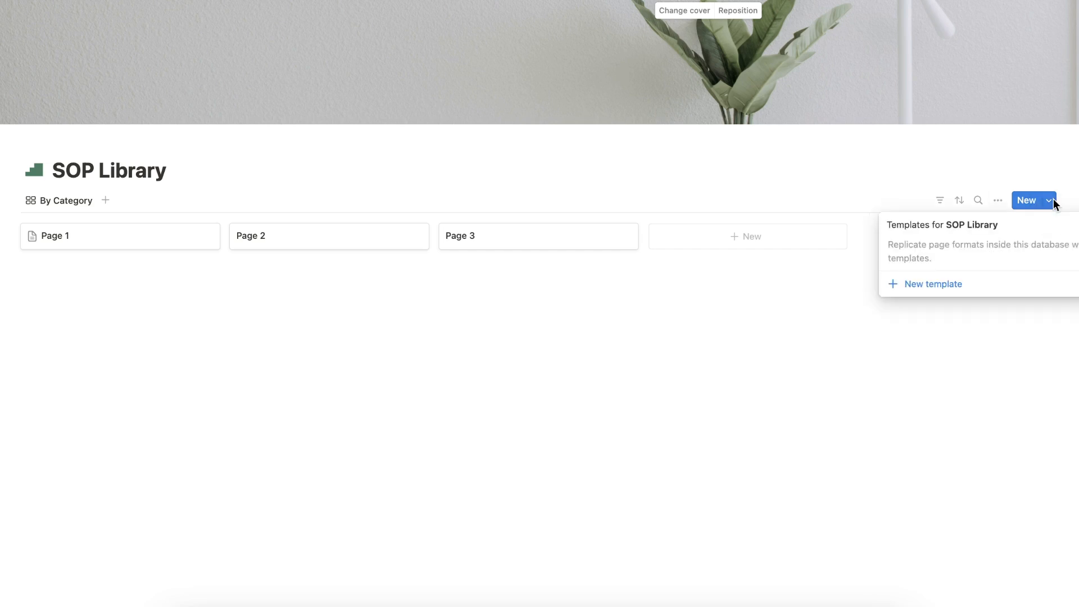
click(950, 286)
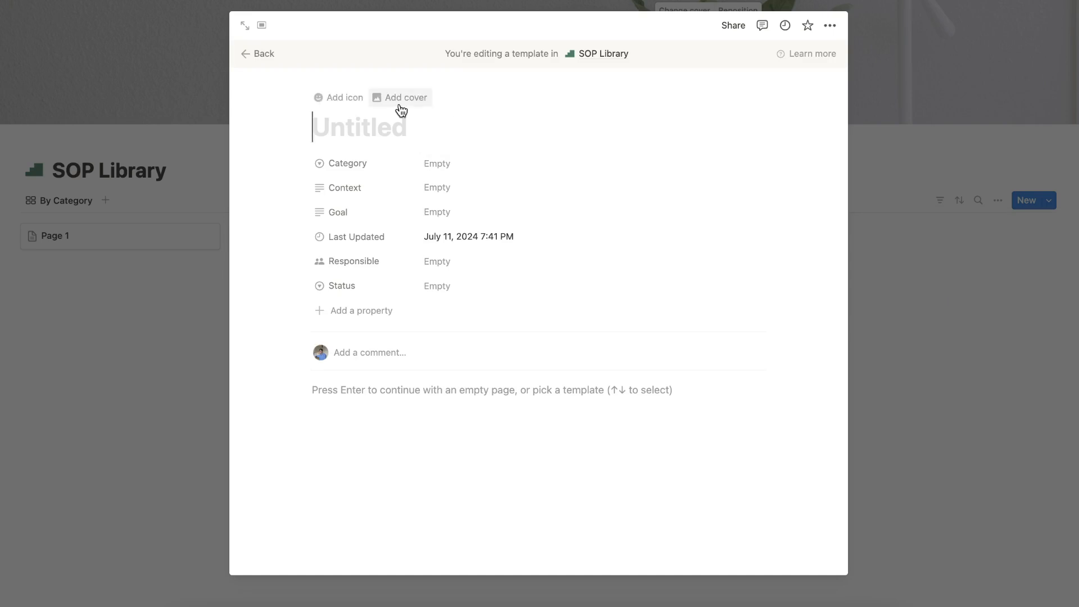
click(344, 104)
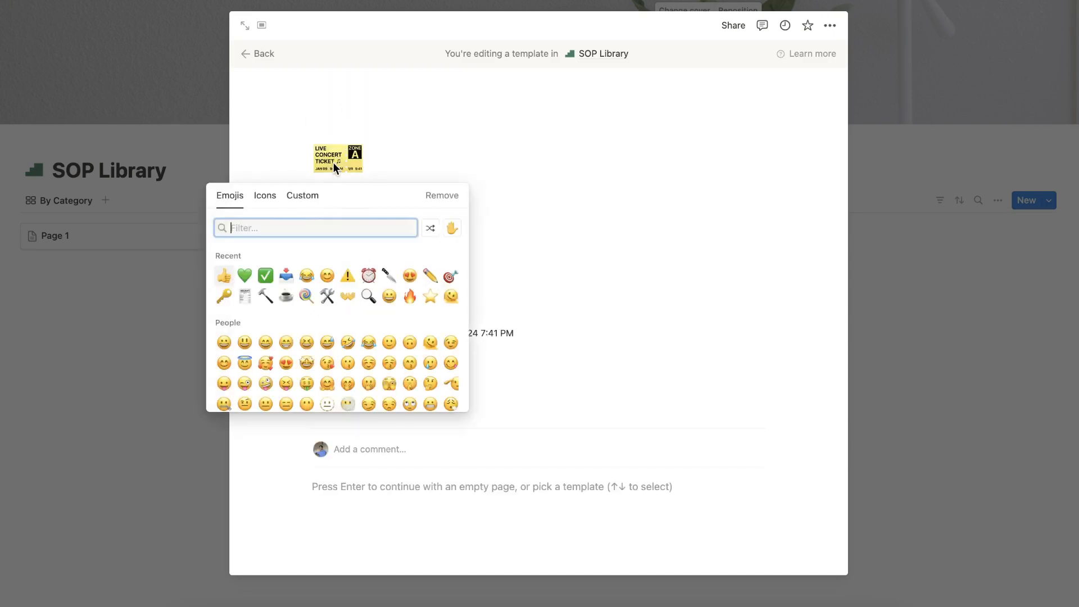
click(267, 199)
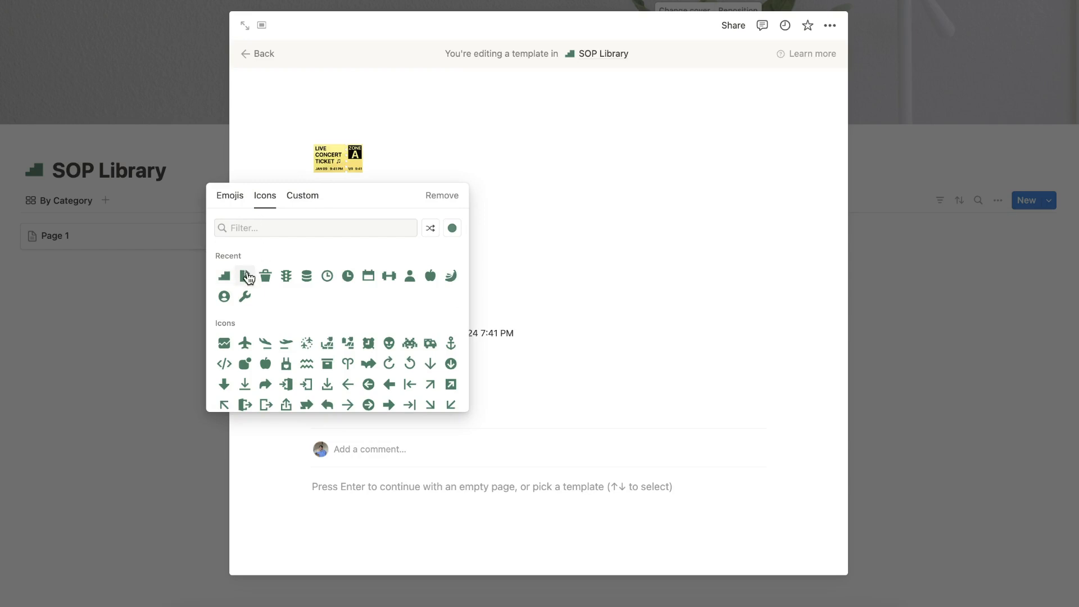
click(246, 276)
- Title the template "SOP" and start its body as an empty page
click(368, 229)
text(SO)
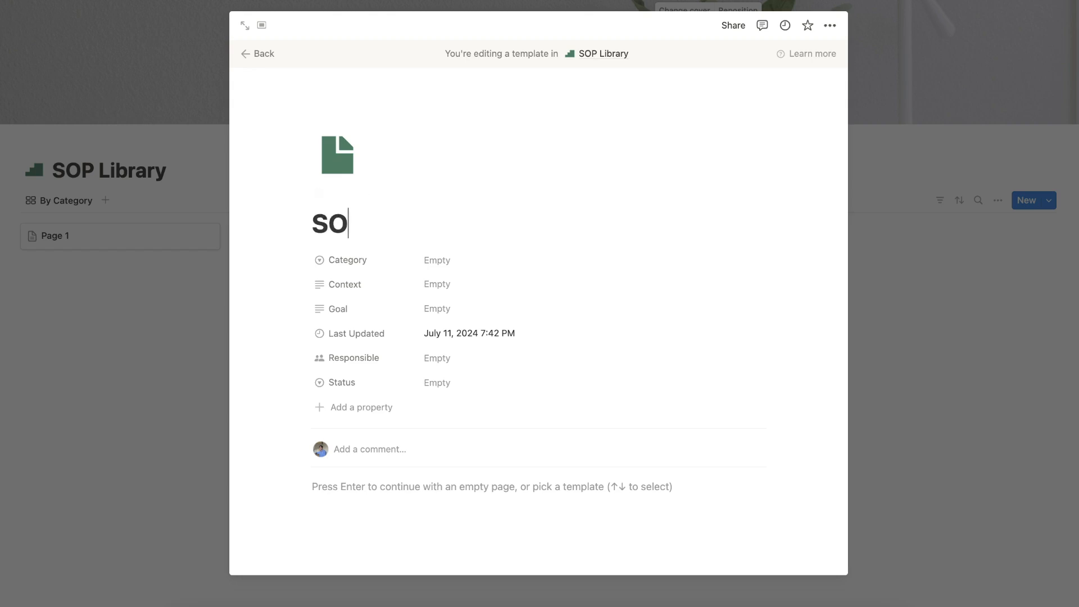
text(P)
click(382, 493)
scroll(385, 492, down, 1)
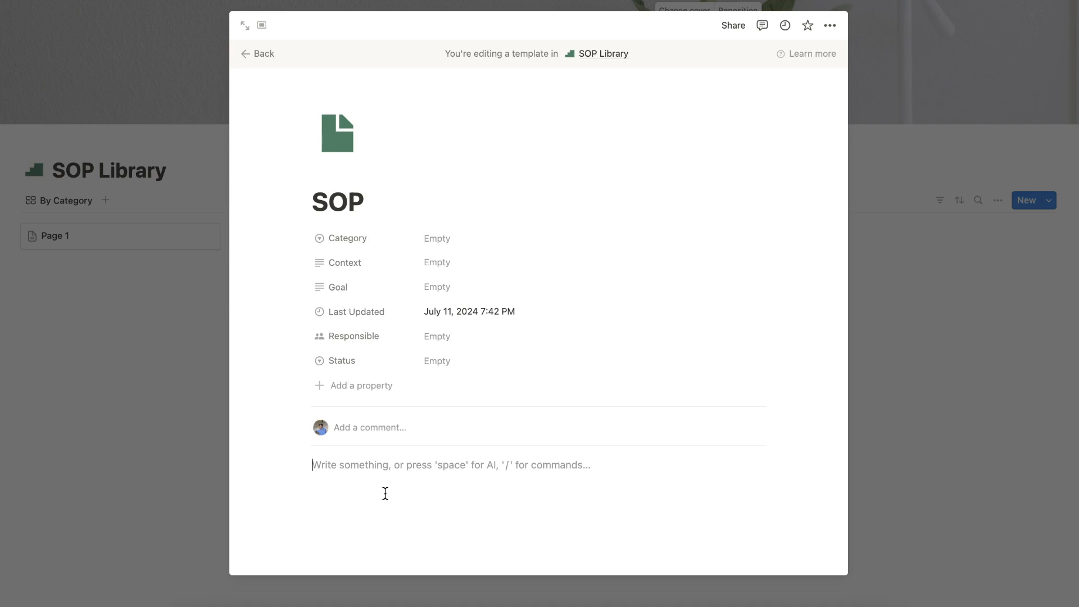
scroll(416, 449, down, 1)
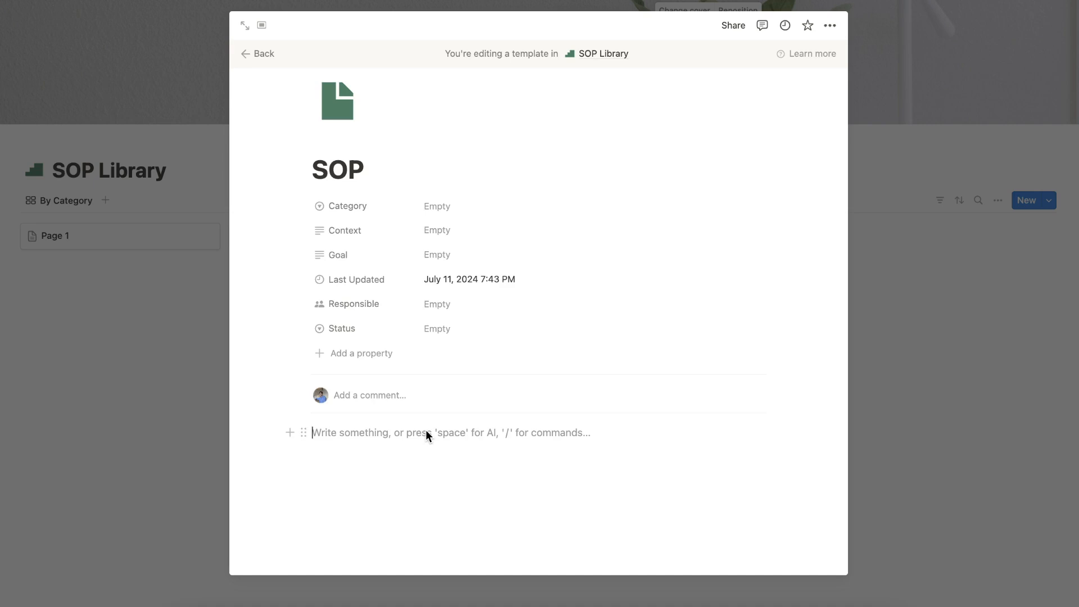
- Add a Heading 1 reading "Procedure" to the template body with a divider line beneath it
text(/h1)
key(Return)
text(Pr)
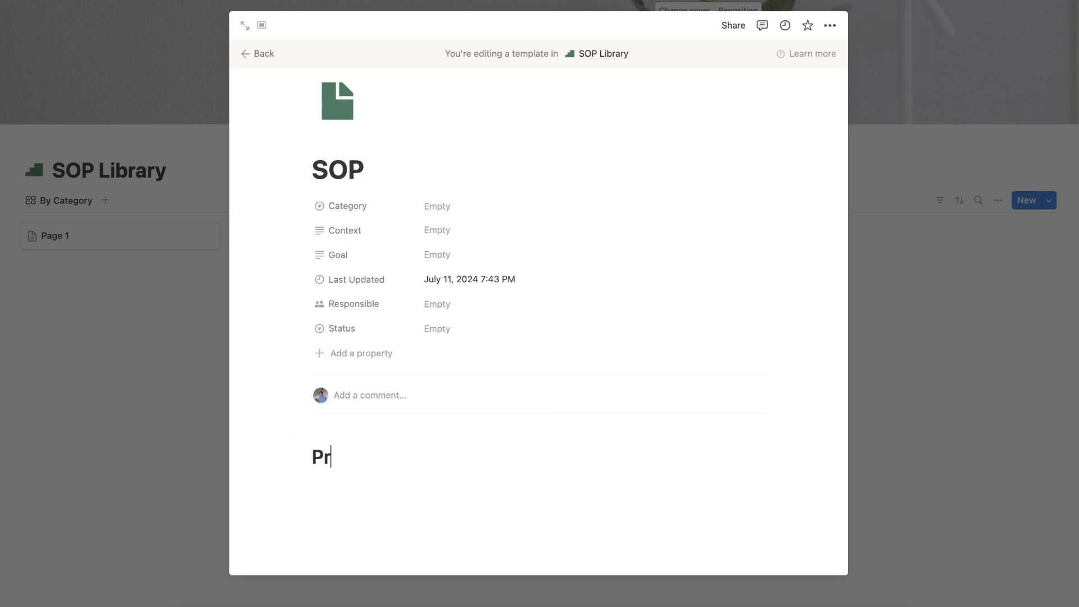
text(ocedures)
key(BackSpace)
key(Return)
text(---)
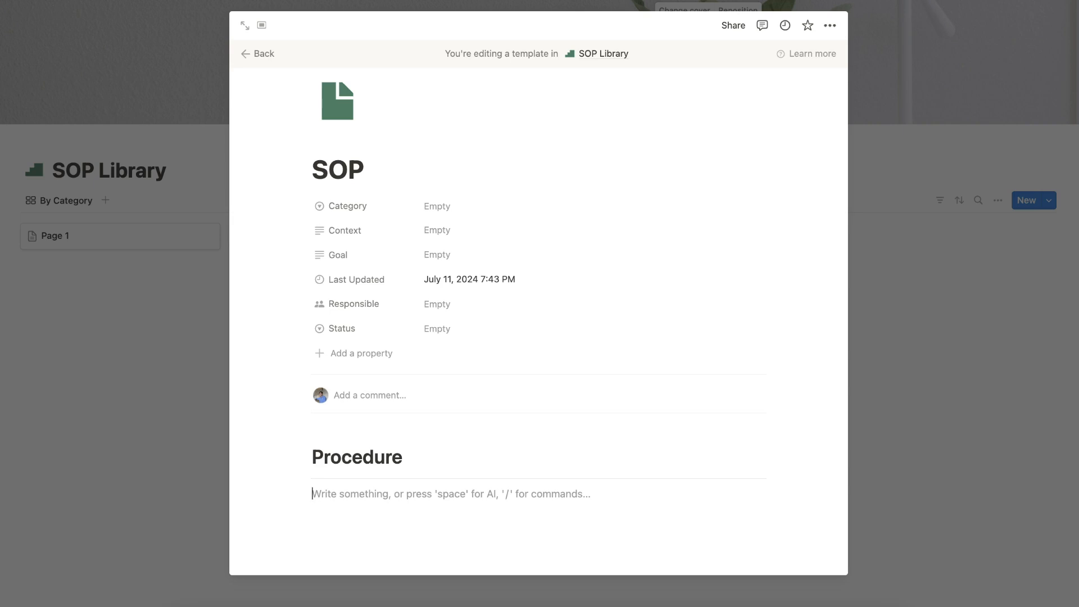
- Insert a Toggle heading 3 titled "1. XXX" below the Procedure divider
text(/togg)
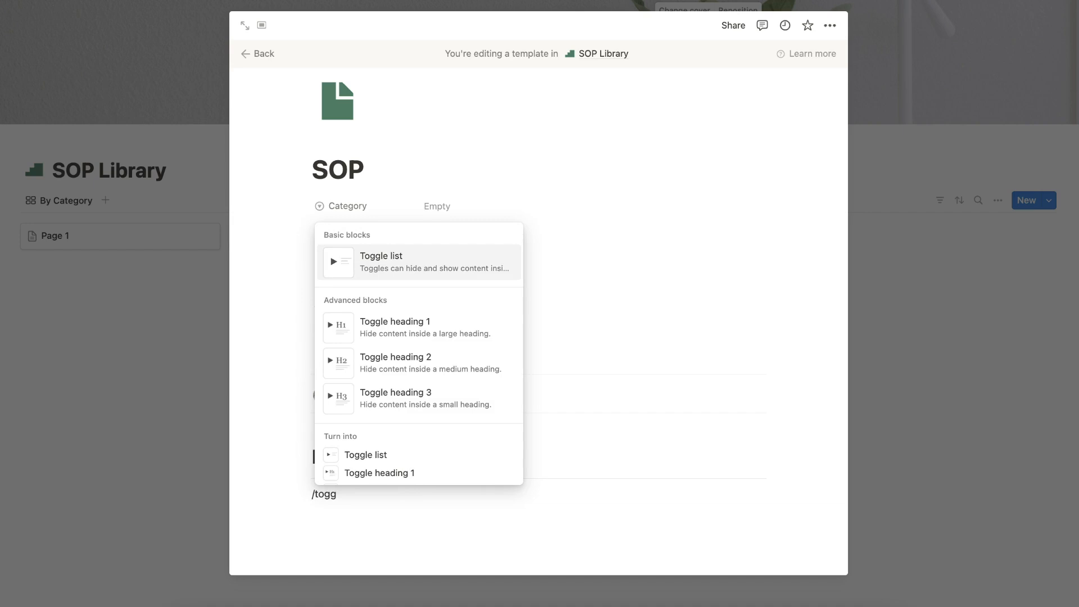
key(Down)
key(Down)
key(Down)
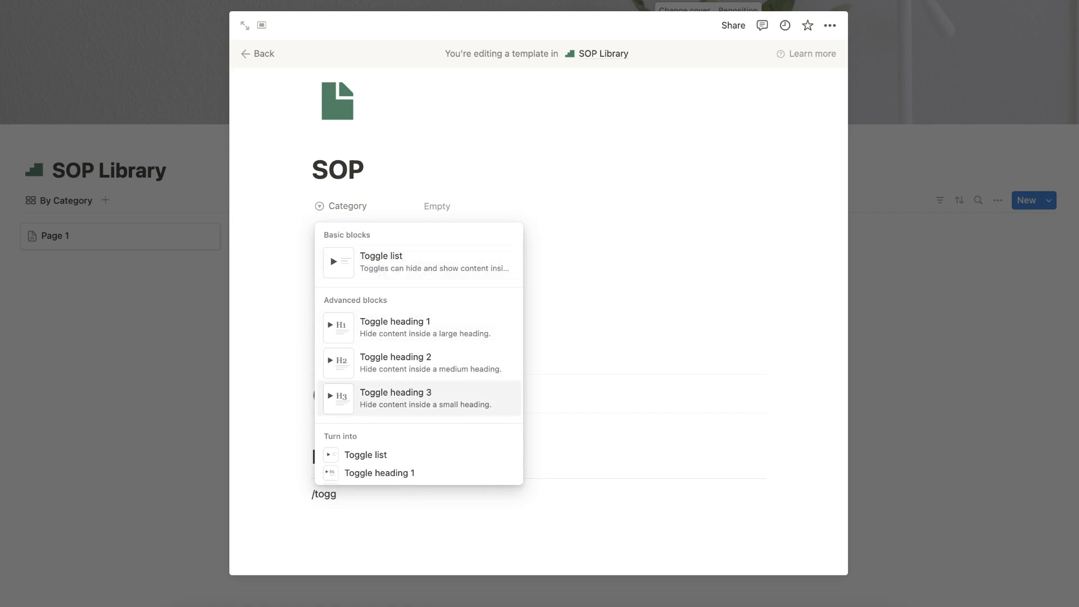
key(Return)
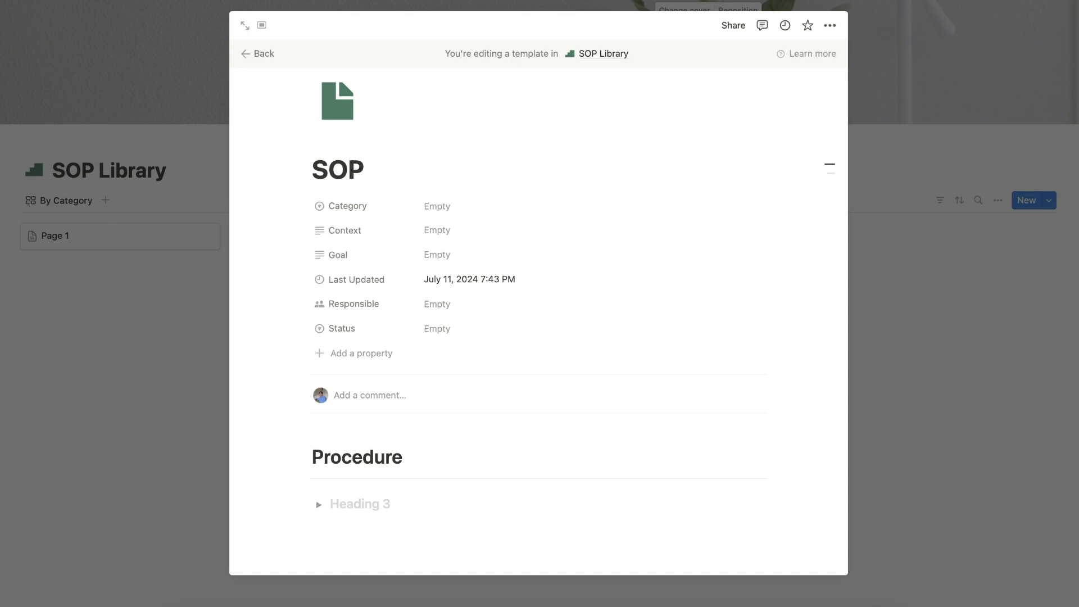
text(1. XXX)
- Put the placeholder text "Add procedure here..." inside the "1. XXX" toggle and collapse it
scroll(512, 373, down, 1)
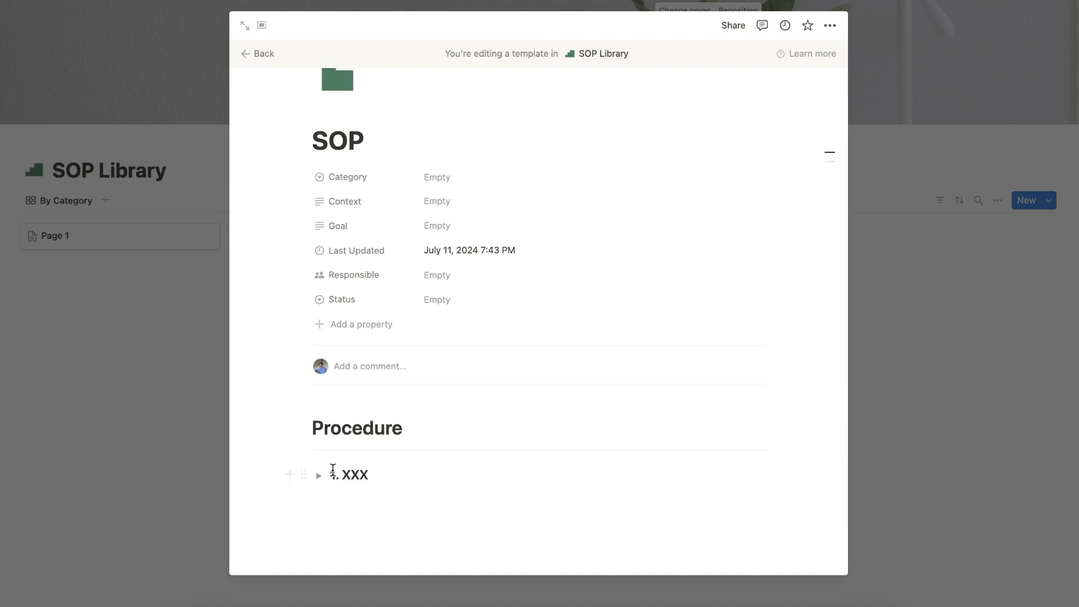
click(318, 475)
click(396, 497)
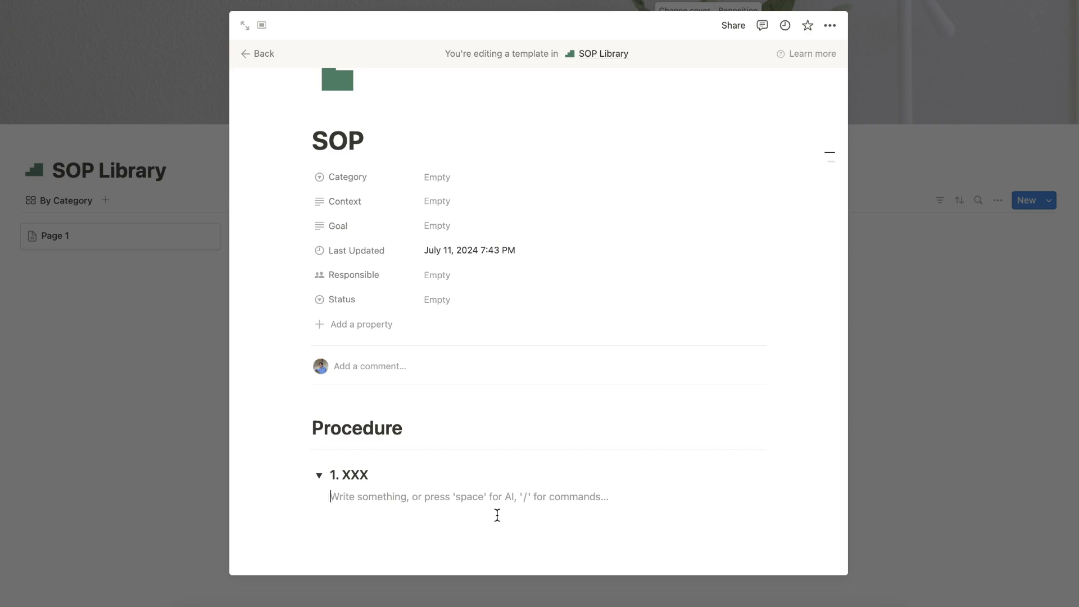
text(Add)
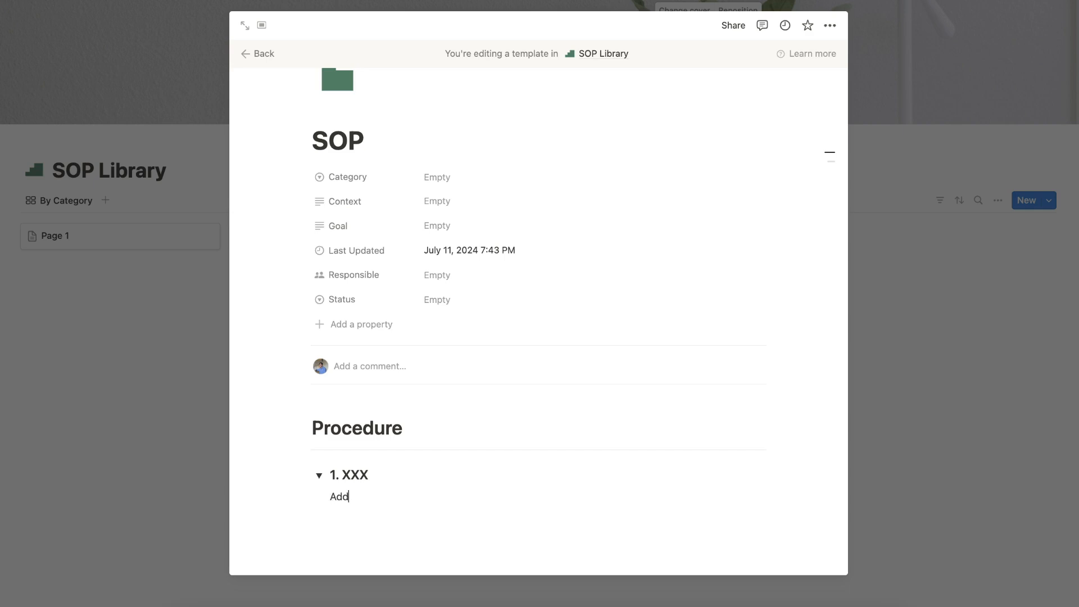
text( procedure here...)
click(319, 477)
- Copy the "1. XXX" toggle heading and paste nine copies below it, making ten toggles in total
click(304, 475)
key(Escape)
click(375, 501)
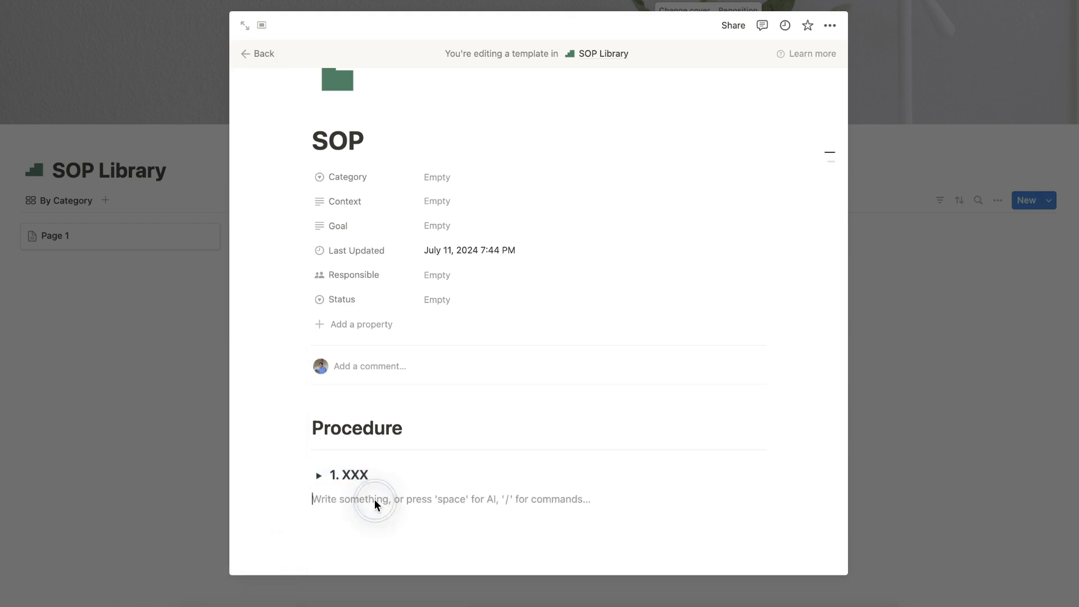
text(1. XXX)
scroll(426, 501, down, 1)
click(380, 498)
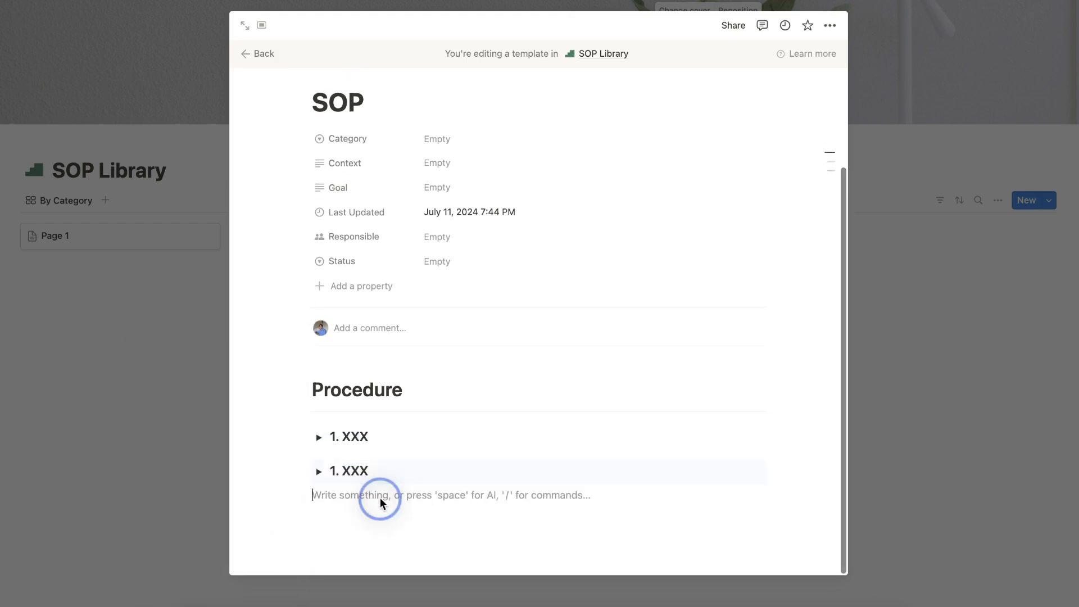
text(1. XXX)
click(379, 534)
text(1. XXX)
scroll(458, 530, down, 1)
click(393, 541)
text(1. XXX)
scroll(394, 542, down, 1)
click(383, 544)
text(1. XXX)
scroll(383, 542, down, 1)
click(367, 543)
text(1. XXX)
scroll(366, 543, down, 1)
click(366, 544)
key(super+v)
scroll(366, 542, down, 1)
click(362, 542)
key(super+v)
scroll(362, 541, down, 1)
click(351, 551)
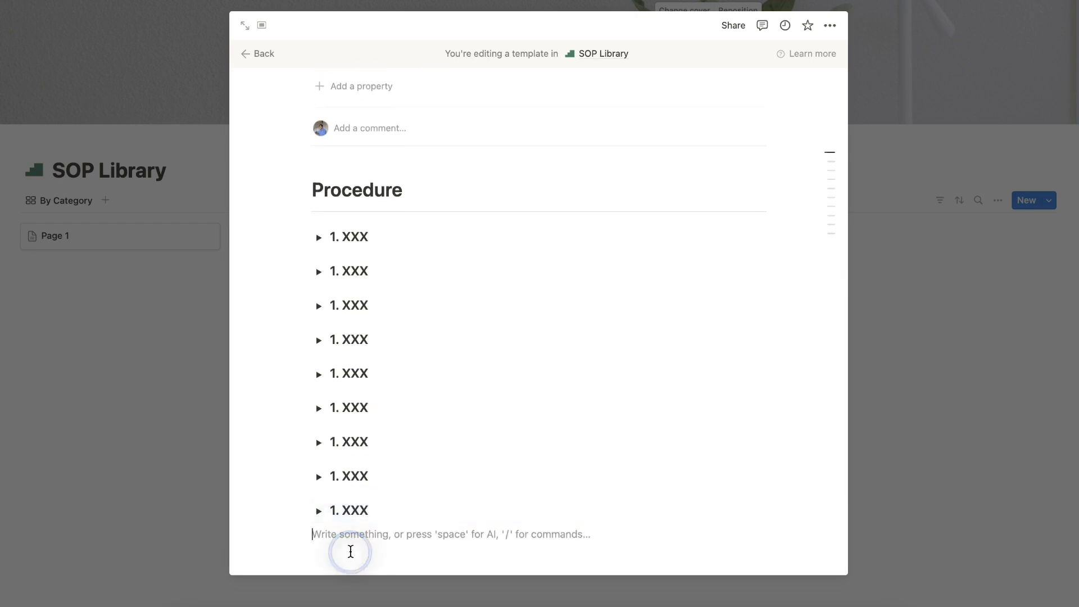
key(super+v)
- Renumber the nine copied toggle headings in order from "2. XXX" to "10. XXX"
click(337, 270)
key(BackSpace)
text(2)
key(Down)
key(BackSpace)
text(3)
key(Down)
key(BackSpace)
text(4)
key(Down)
key(BackSpace)
text(5)
key(Down)
key(BackSpace)
text(6)
key(Down)
key(BackSpace)
text(7)
key(Down)
key(BackSpace)
text(8)
key(Down)
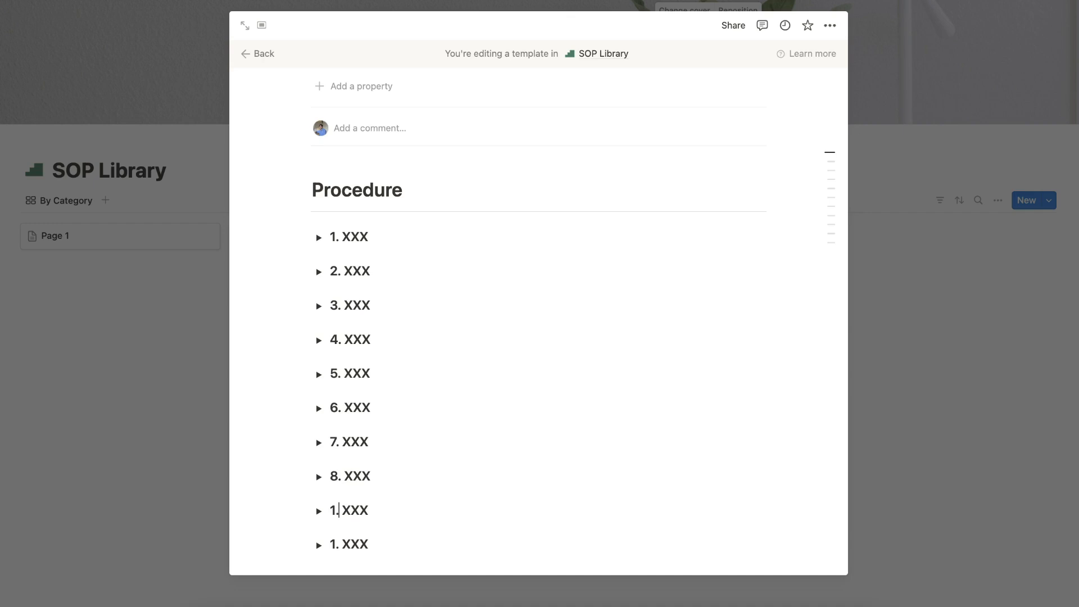
key(BackSpace)
text(9)
key(Down)
key(BackSpace)
text(10)
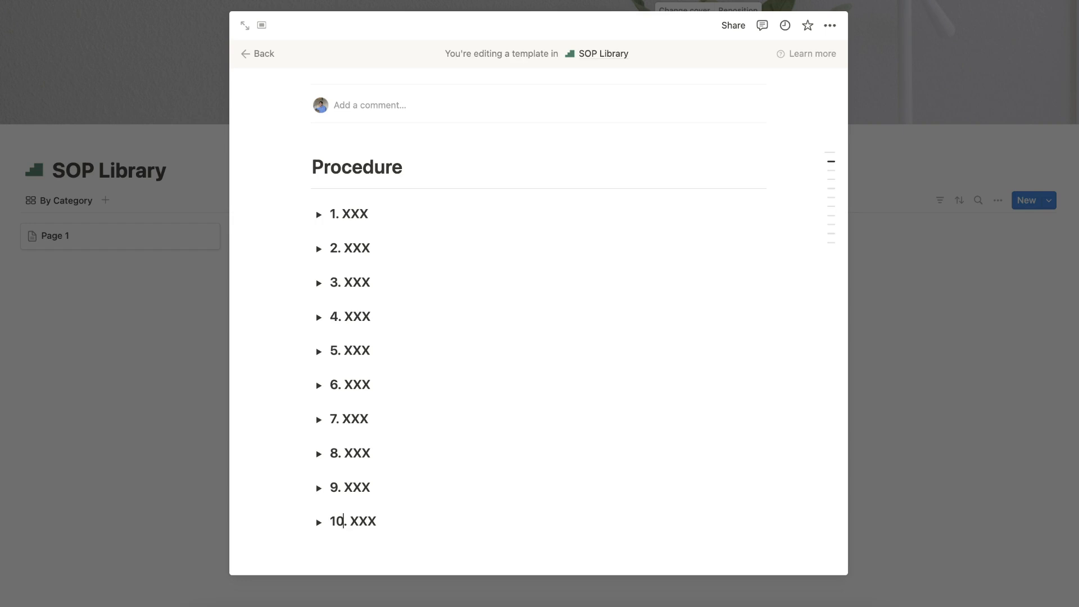
- Insert a button block below the "10. XXX" toggle and name it "Add a new procedure"
click(357, 549)
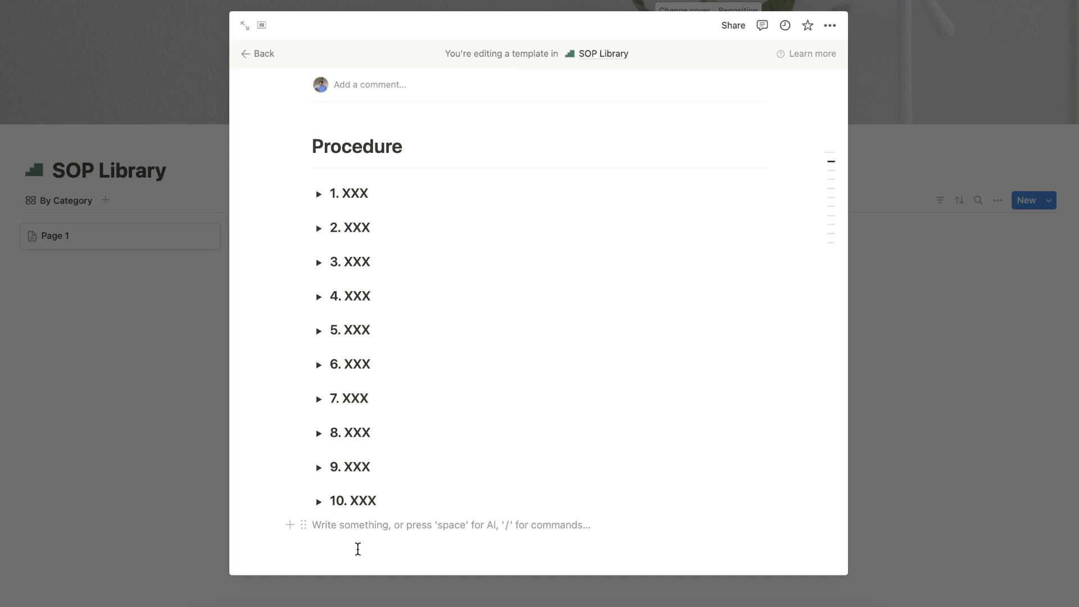
text(/)
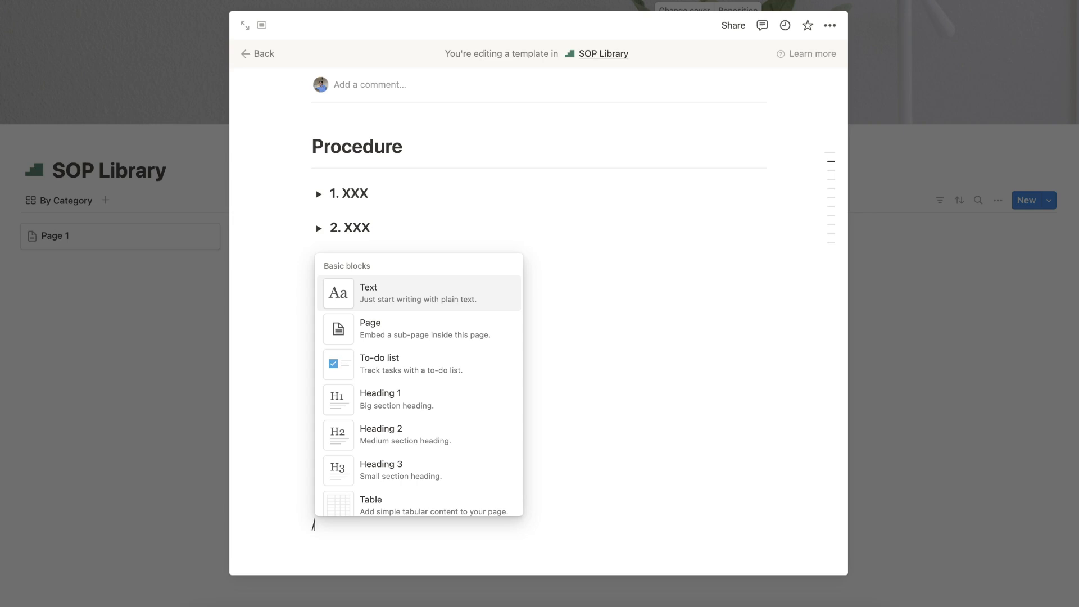
text(button)
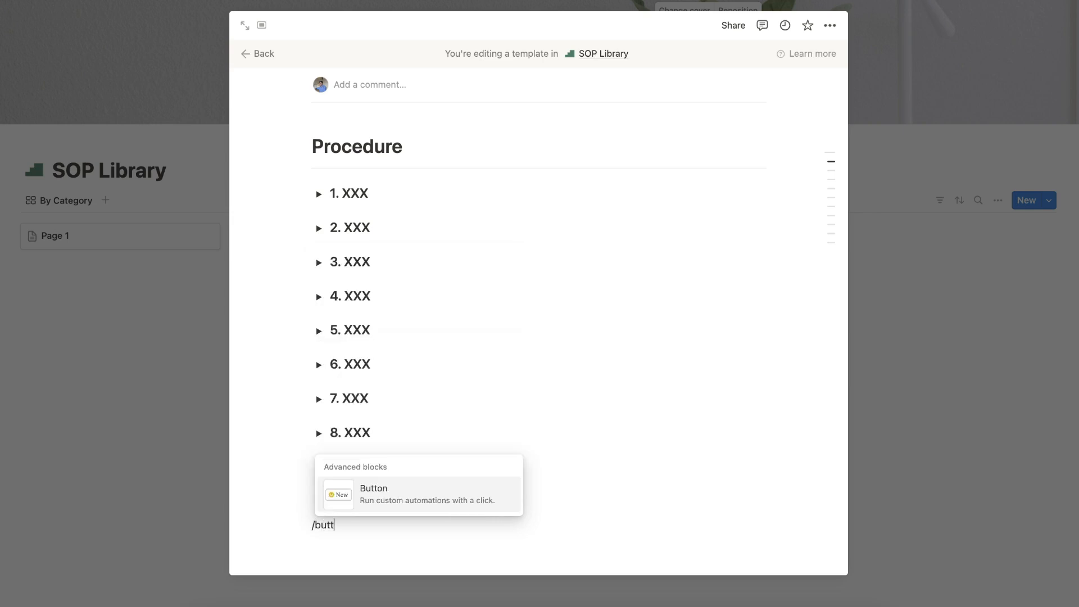
key(Return)
click(400, 487)
text(Add a new proe)
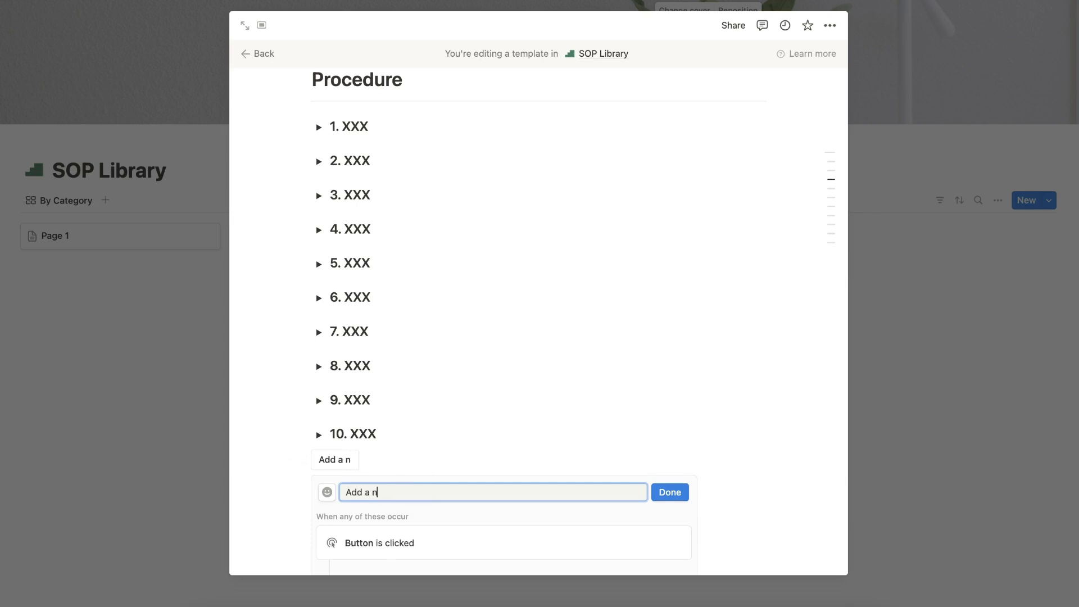
key(BackSpace)
text(cedure)
scroll(508, 436, down, 3)
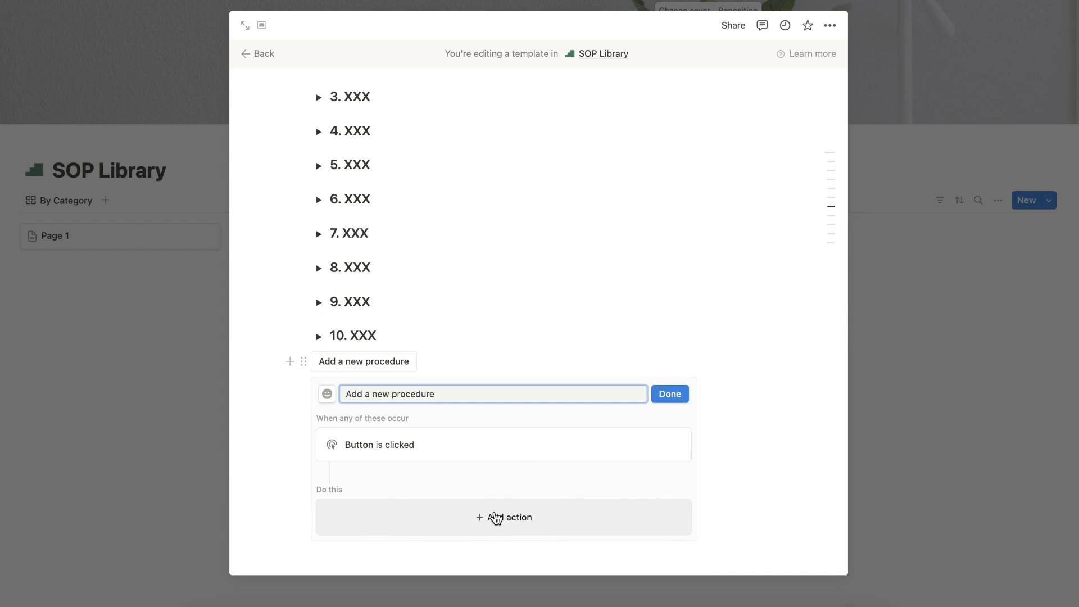
- Give the button an Insert blocks action that places the blocks above the button
click(495, 518)
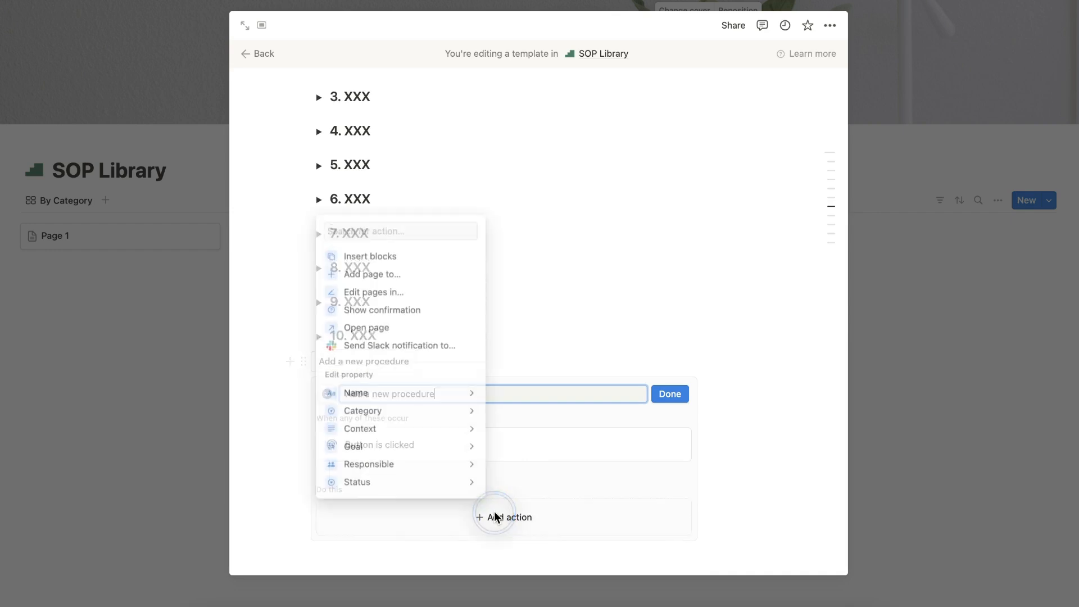
click(413, 256)
scroll(456, 400, down, 2)
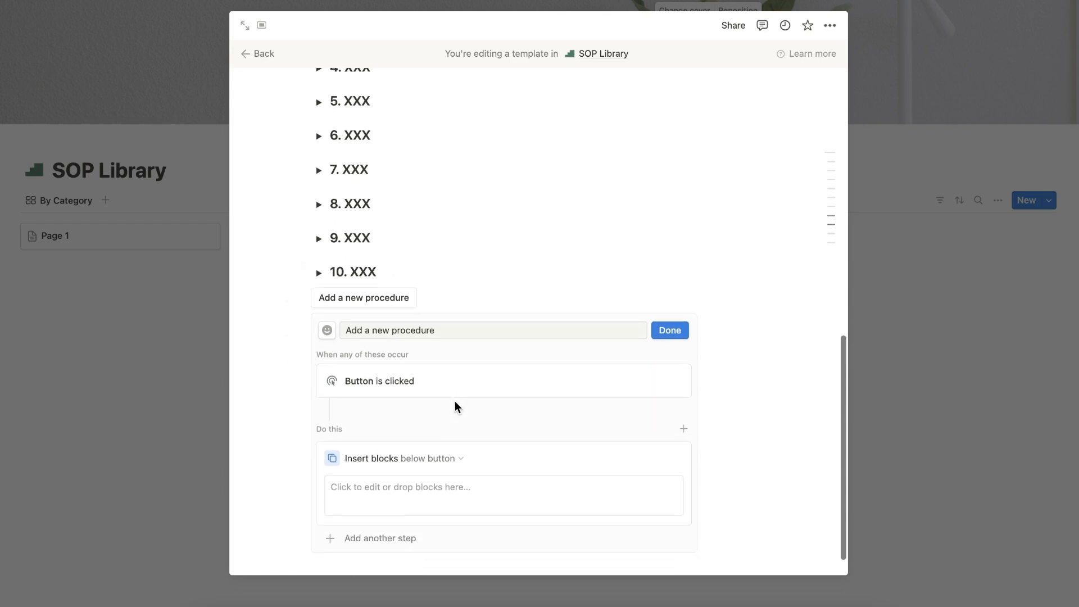
click(453, 458)
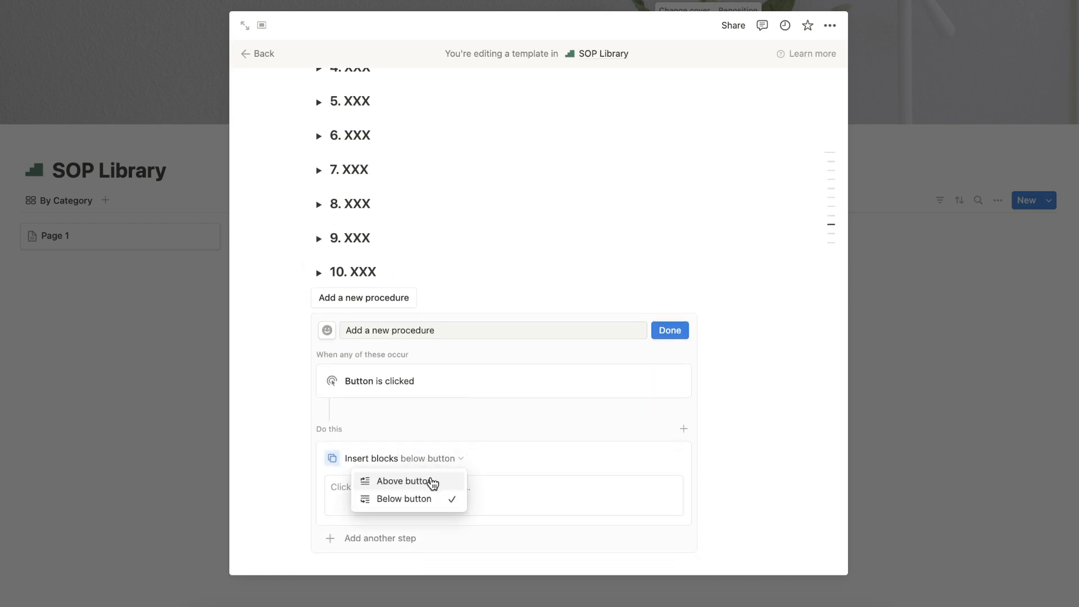
click(431, 482)
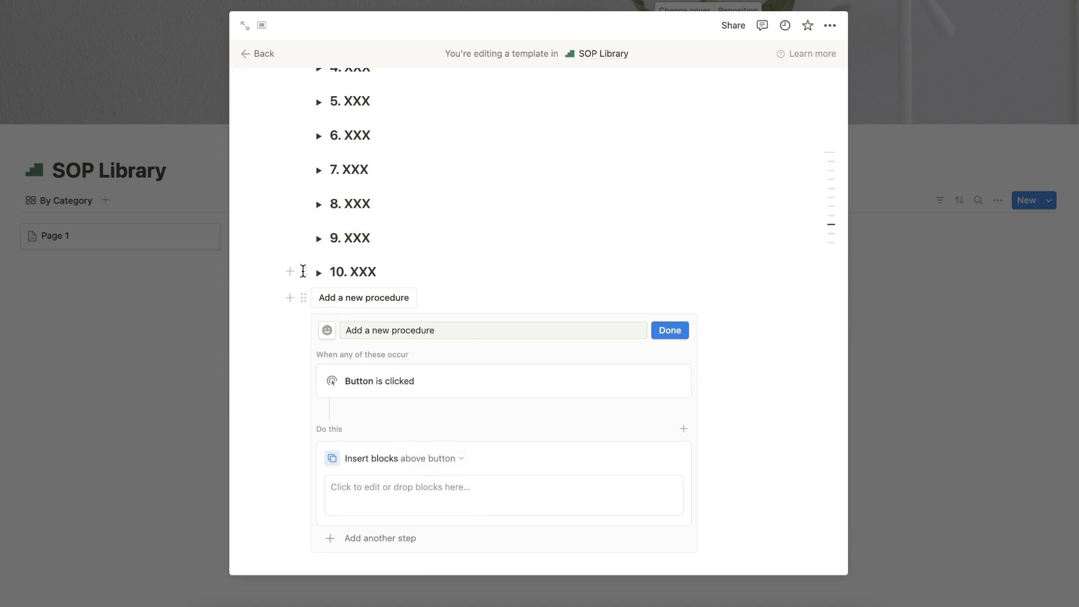
- Copy the "10. XXX" toggle into the button's inserted blocks, retitle that copy "X. XXX" and finish the button setup
click(304, 271)
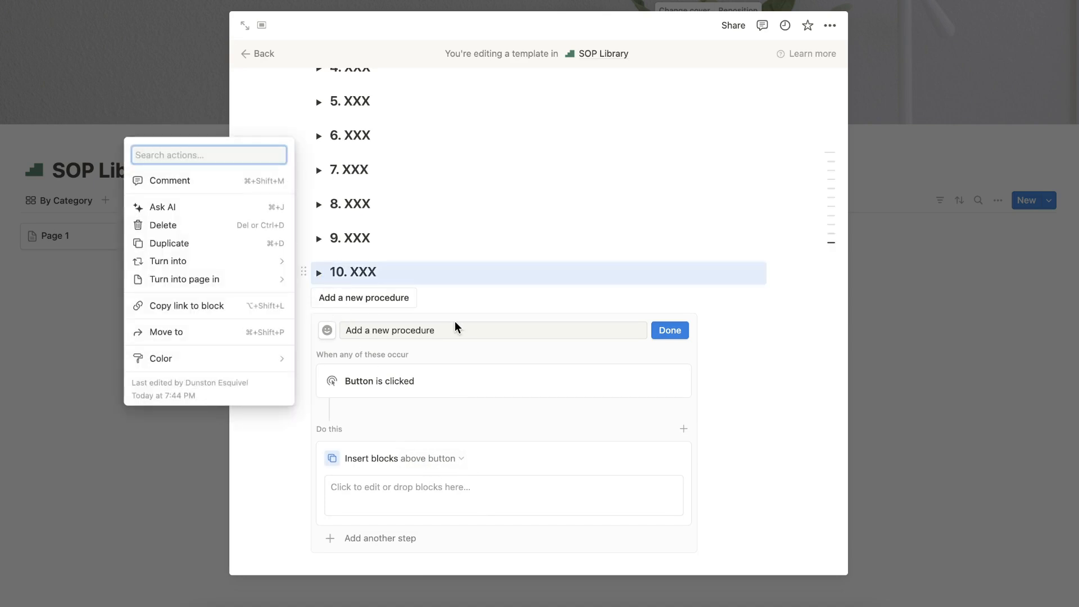
key(Escape)
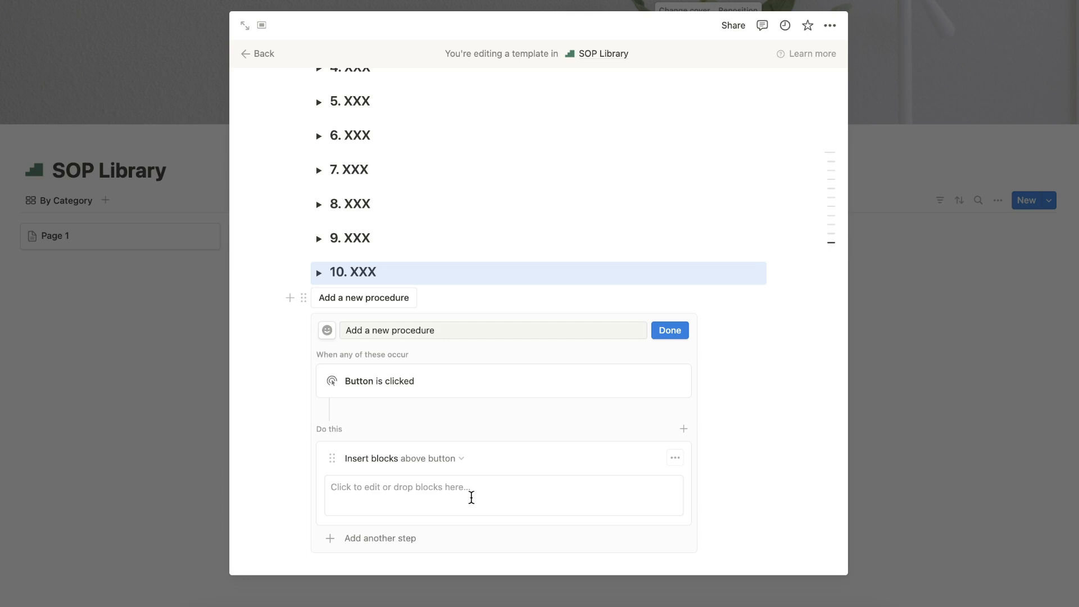
click(474, 496)
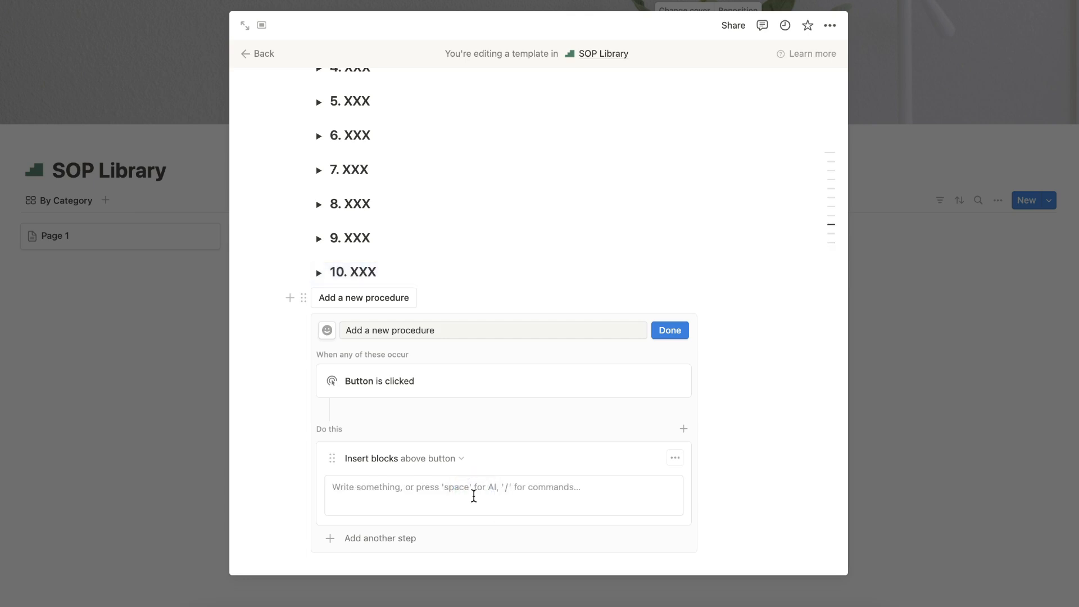
text(10. XXX)
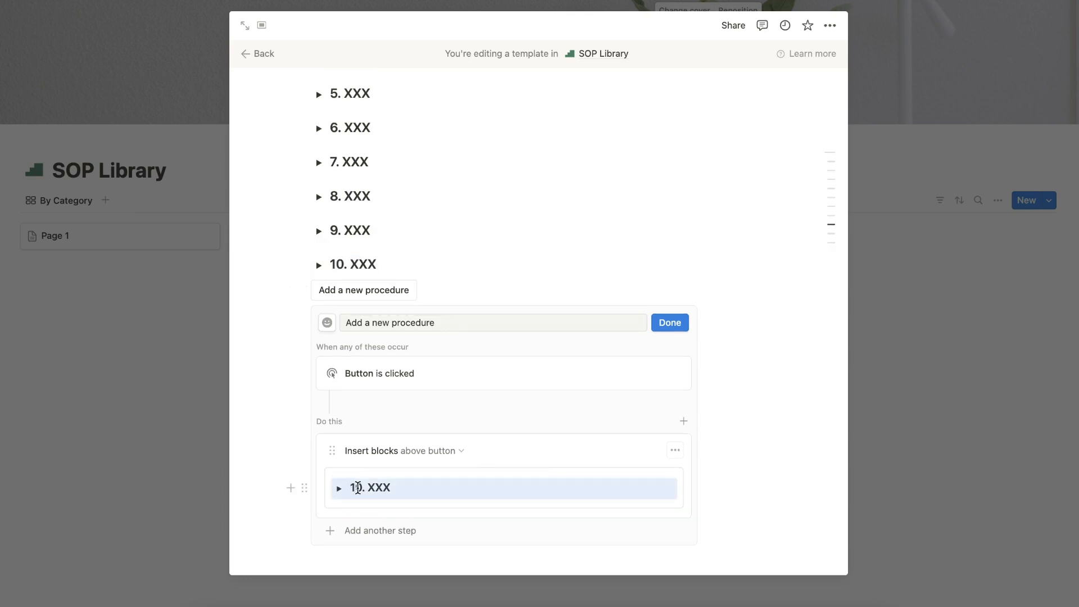
click(357, 487)
key(BackSpace)
key(BackSpace)
text(X)
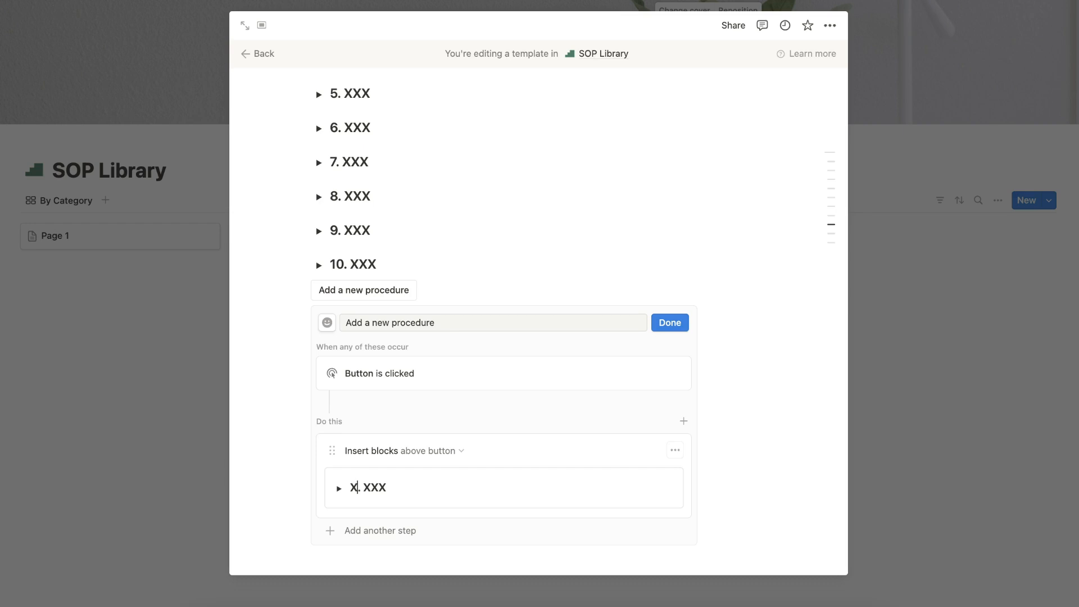
click(677, 329)
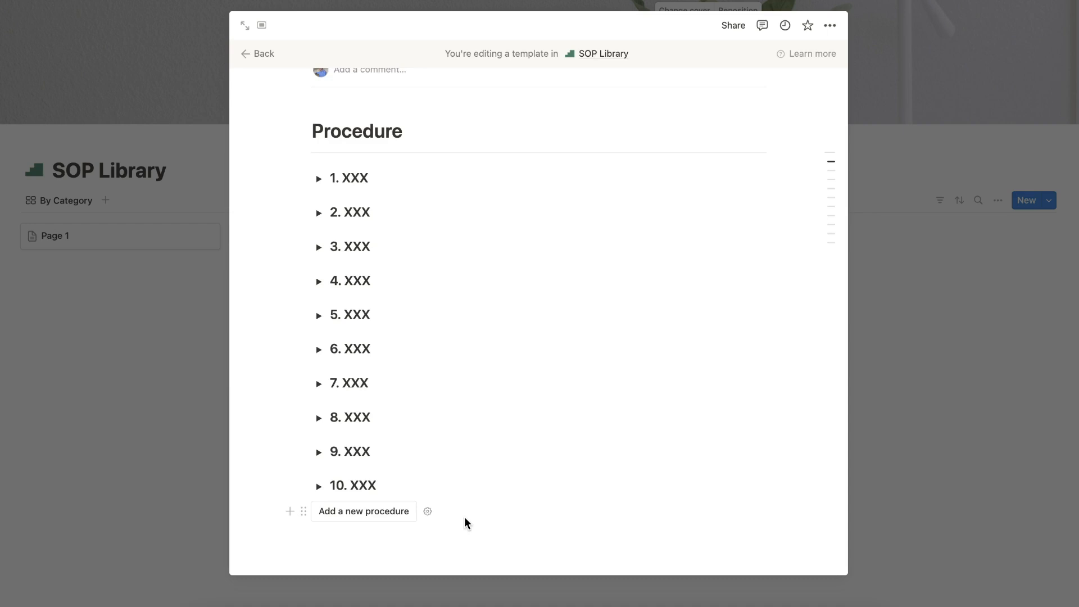
- Add a Heading 1 reading "Video Explanation" below the button with a divider line beneath it
click(352, 547)
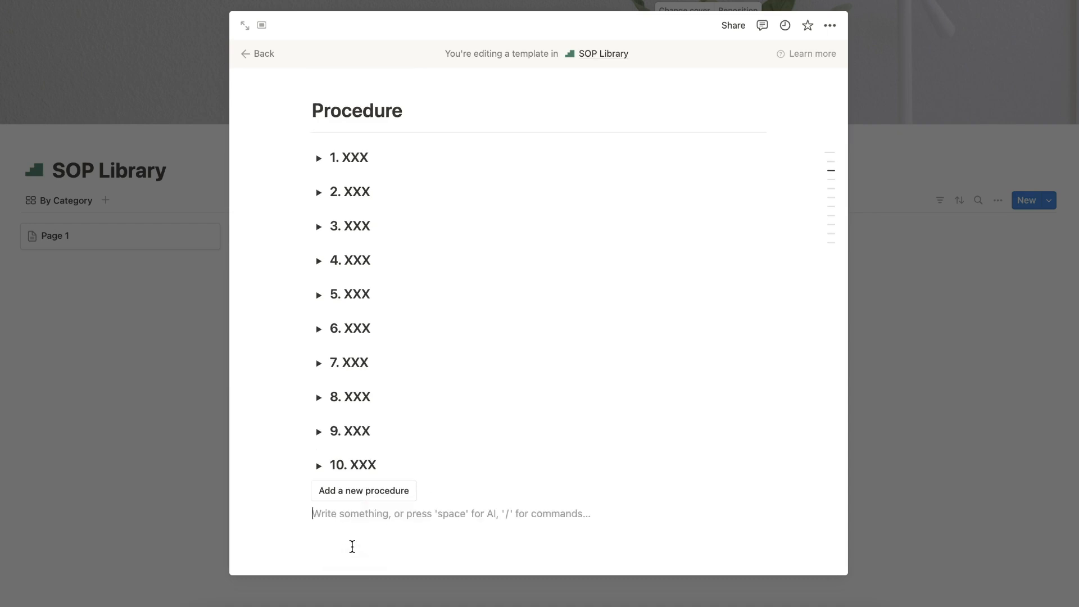
text(/h1)
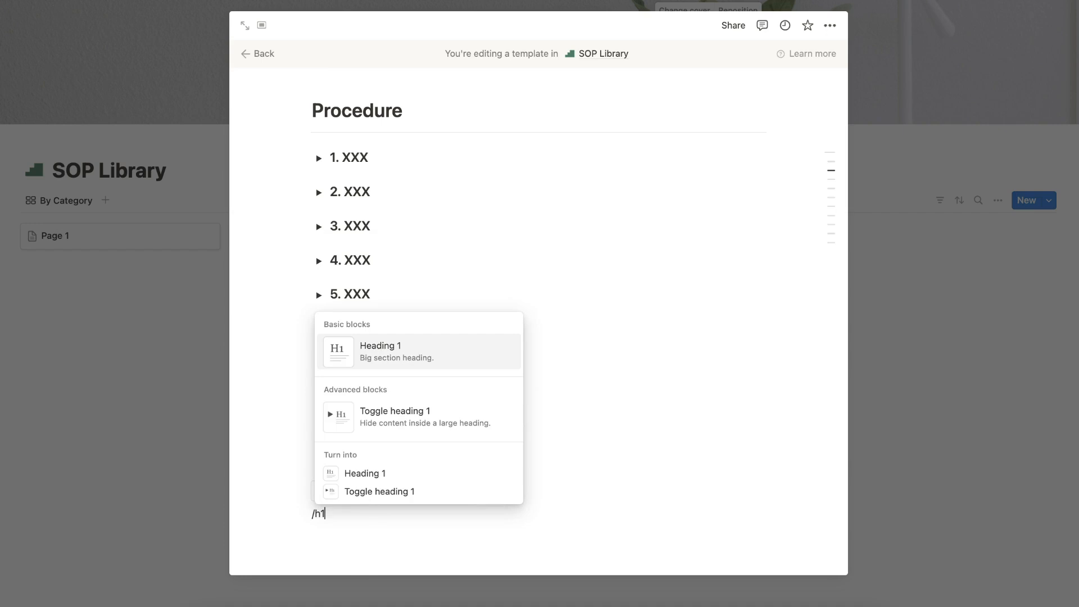
key(Return)
text(Vide)
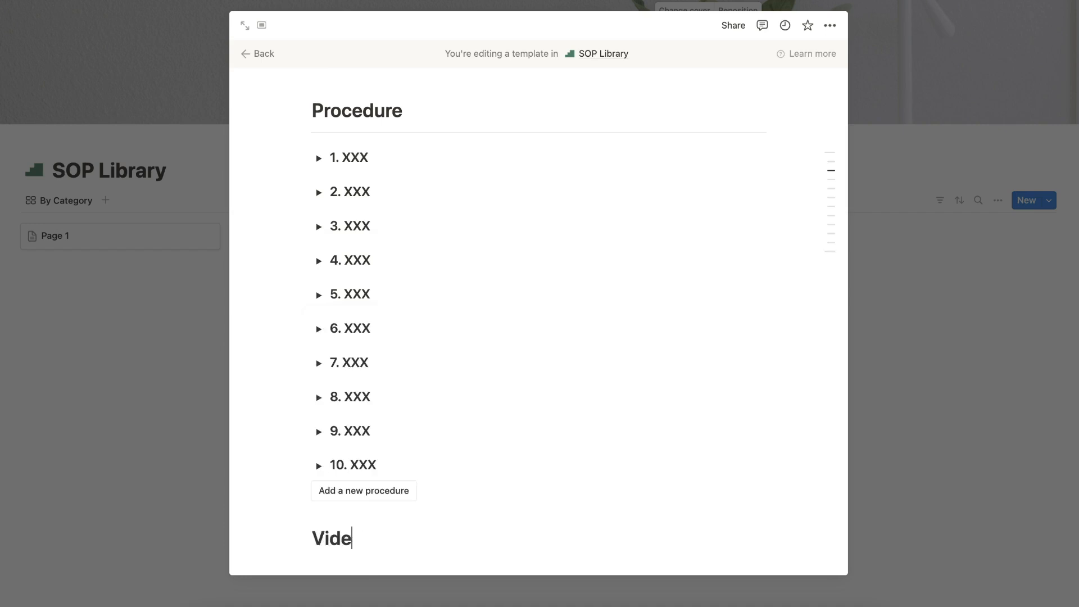
text(o Explanation)
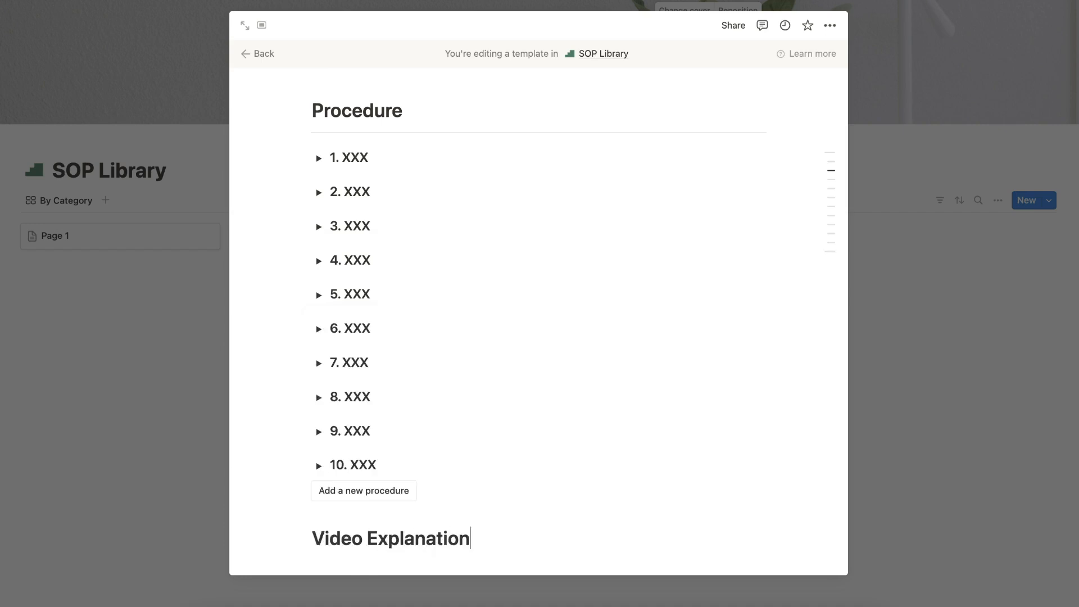
key(Return)
text(-)
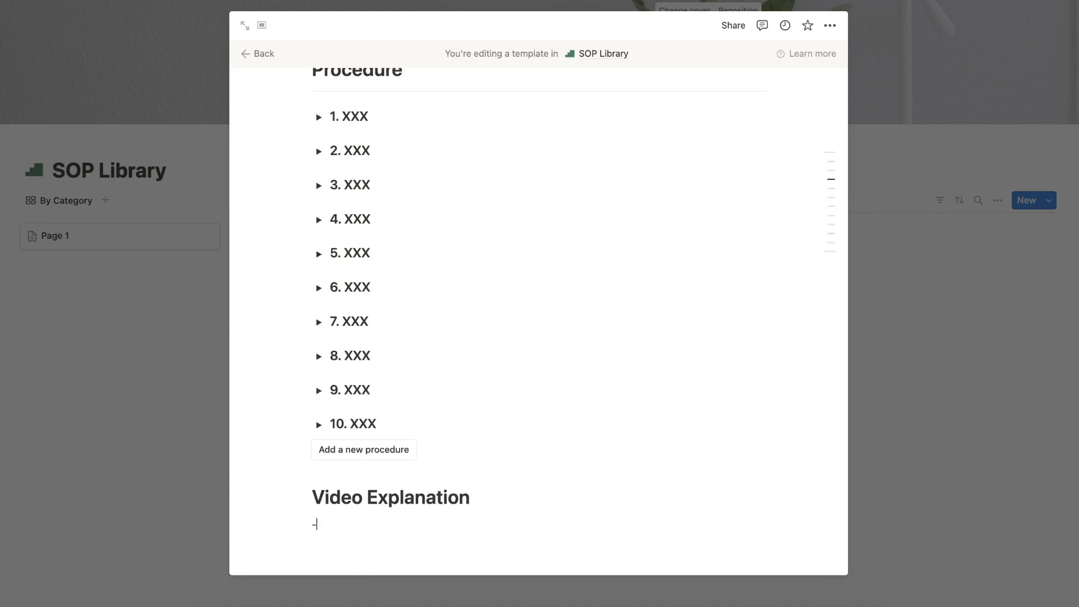
text(--)
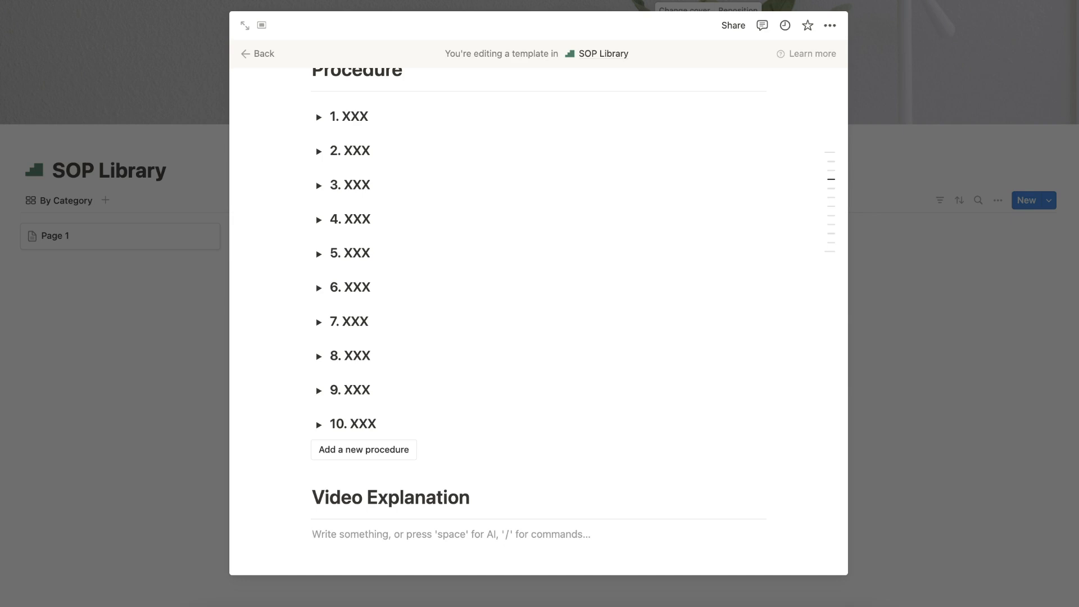
- Insert an empty video block beneath the Video Explanation divider without embedding a link
text(/vide)
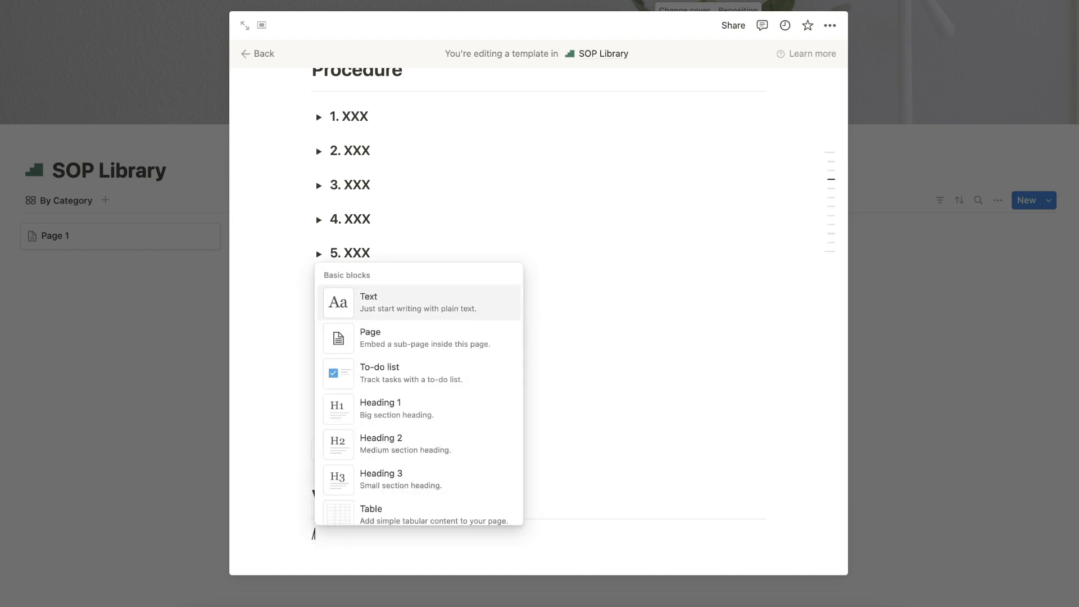
key(Return)
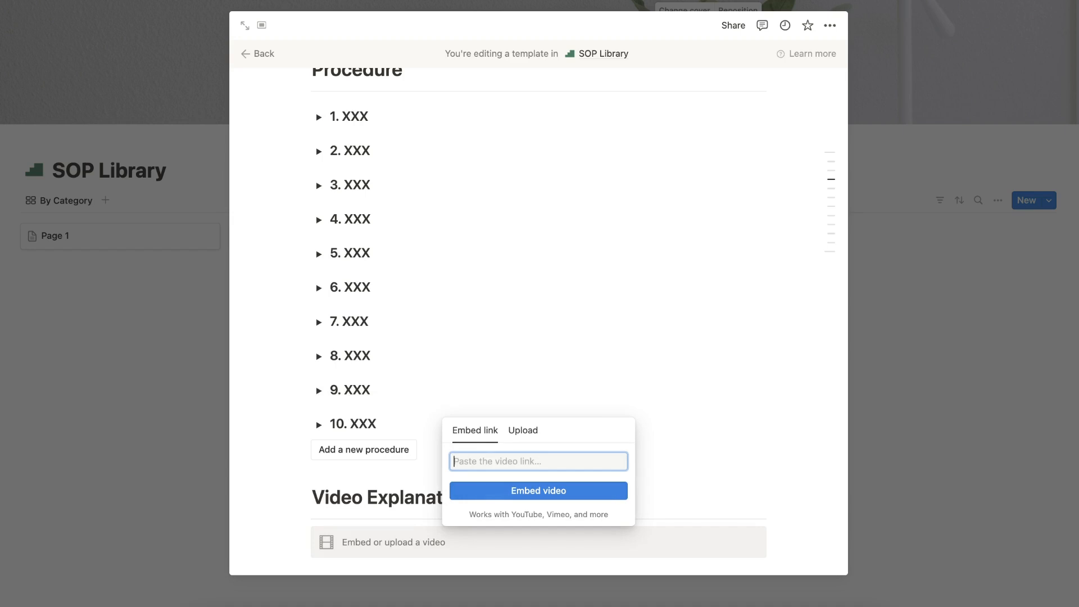
key(Escape)
scroll(317, 412, down, 1)
- Add a Heading 1 reading "Frequently Asked Questions (FAQs)" below the video block with a divider line beneath it
click(355, 547)
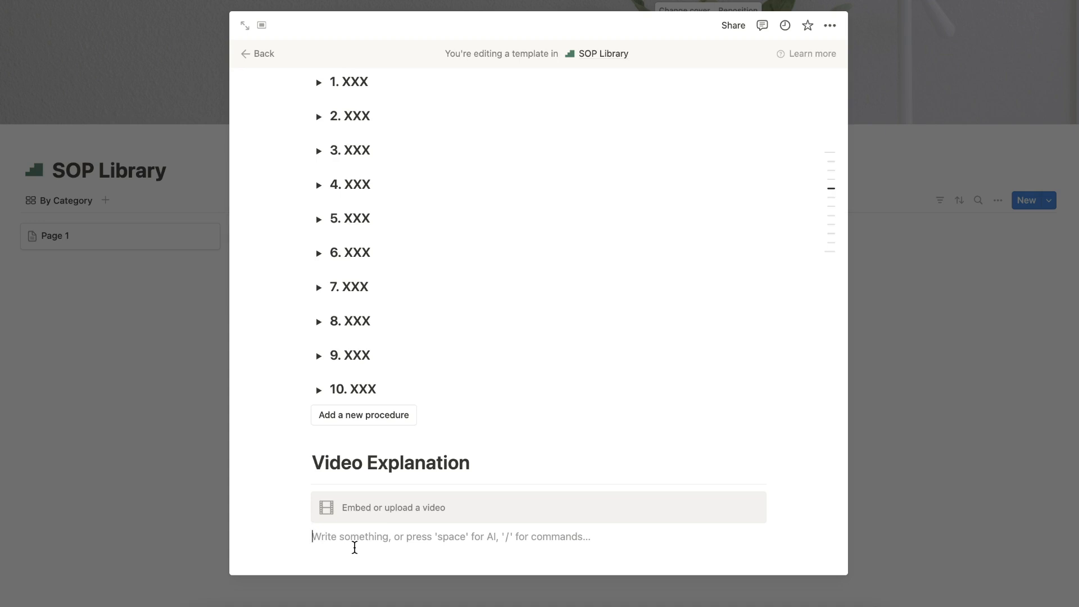
text(/h1)
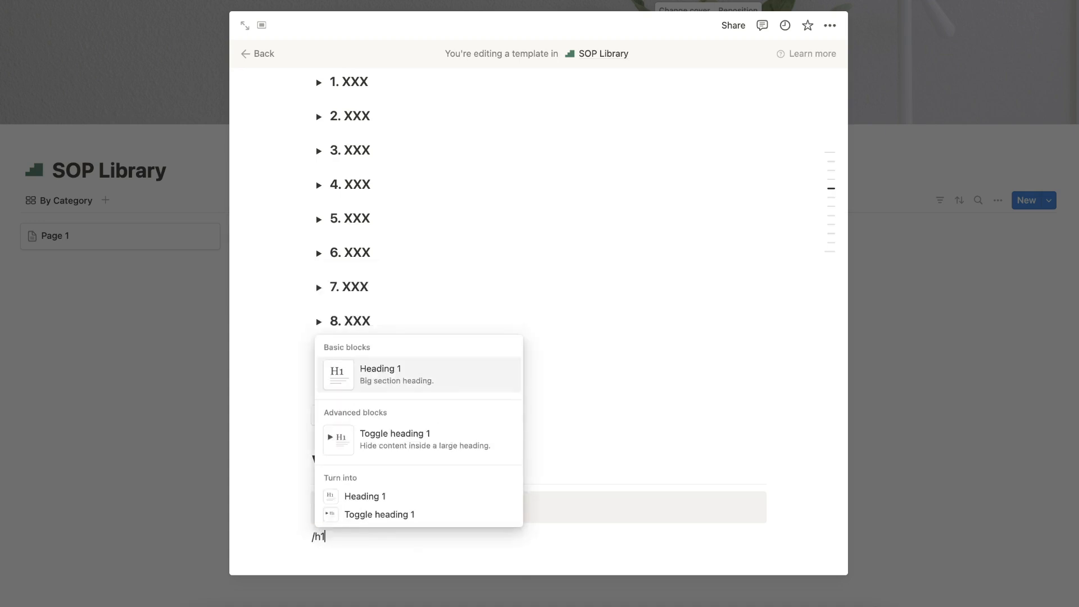
key(Return)
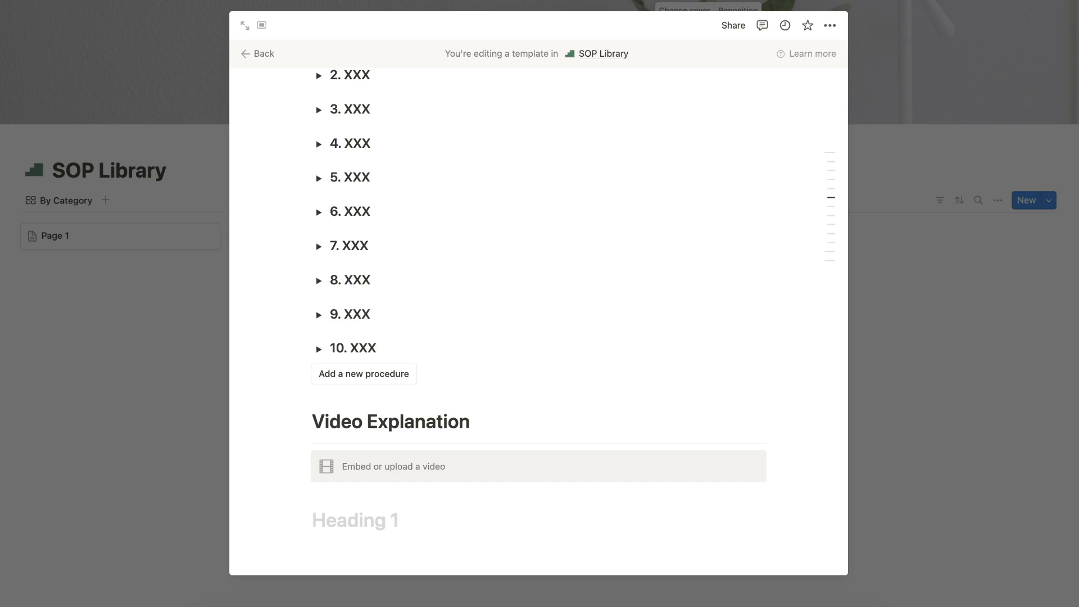
text(Frequ)
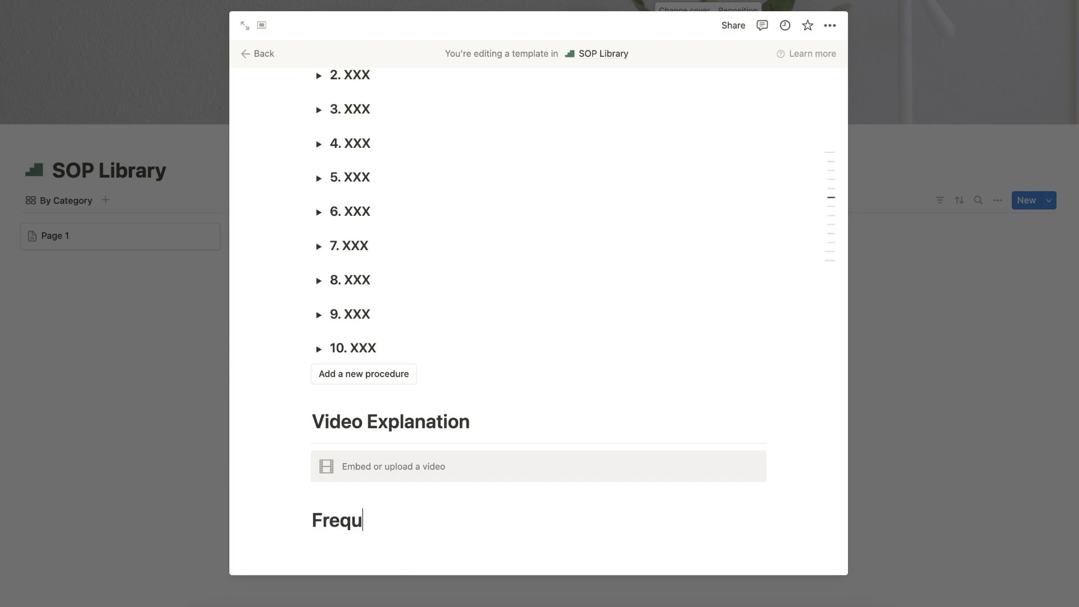
text(ently Asked )
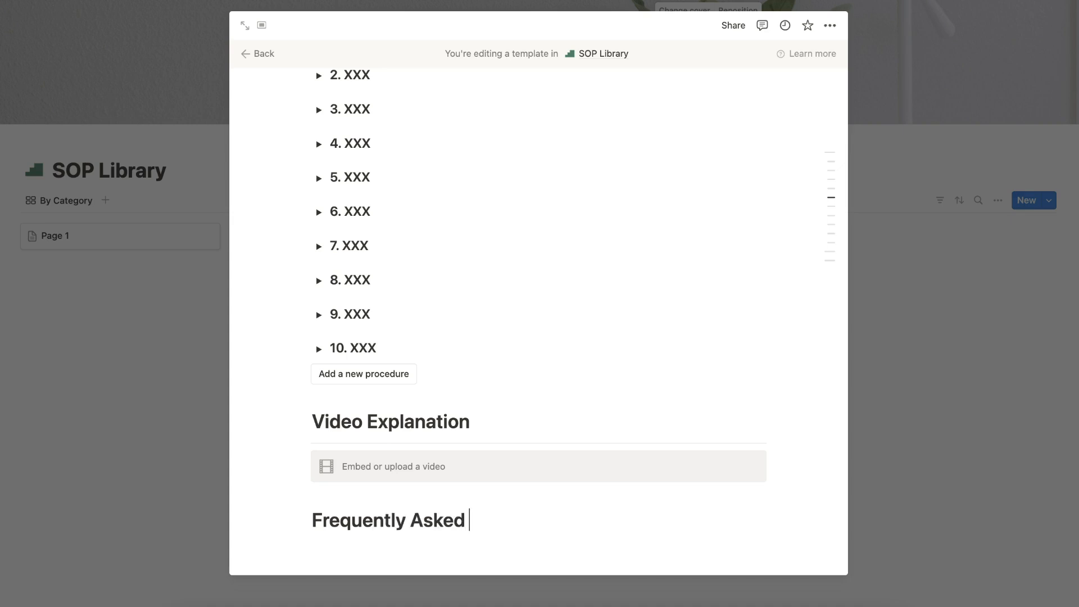
text(Questions (FA)
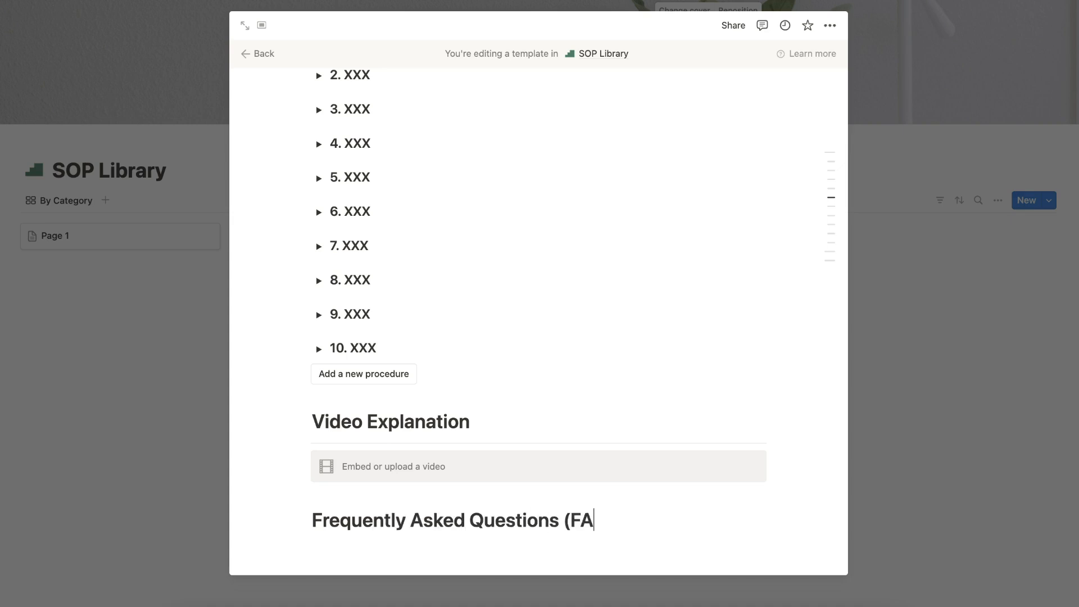
text(Qs))
key(Return)
text(---)
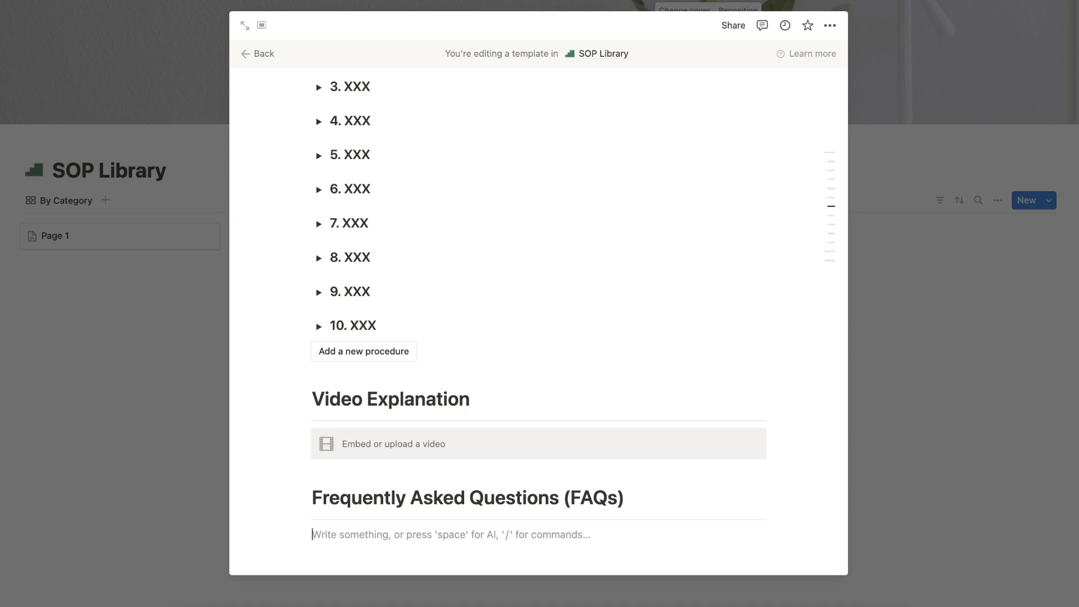
- Insert a Toggle heading 3 titled "FAQ: XX" under the FAQs divider
text(/)
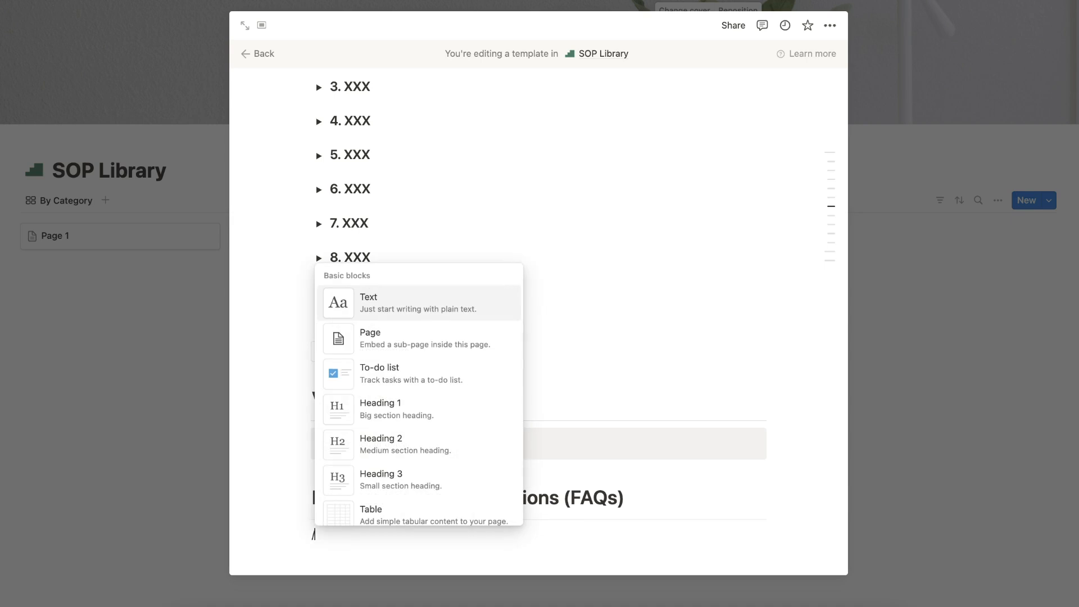
text(htg)
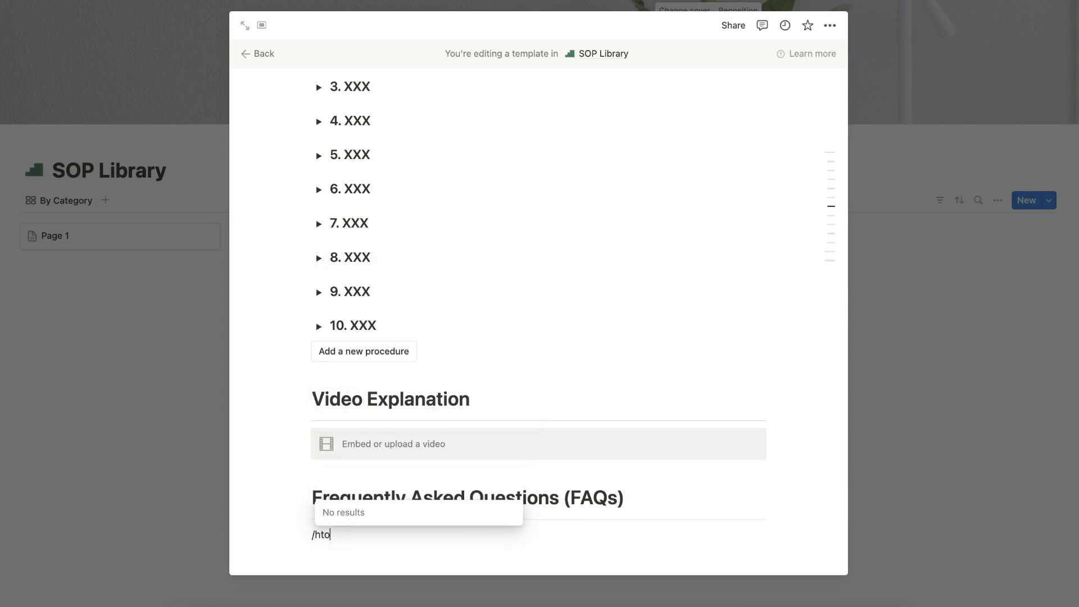
key(BackSpace)
key(BackSpace)
key(BackSpace)
text(to)
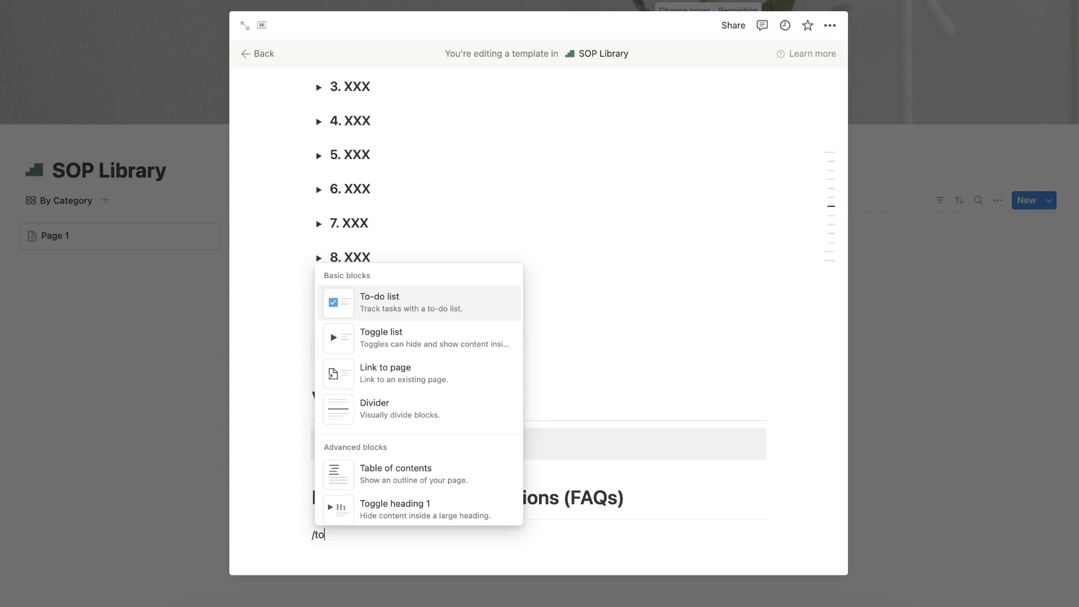
text(ggle)
key(Down)
key(Down)
key(Down)
key(Return)
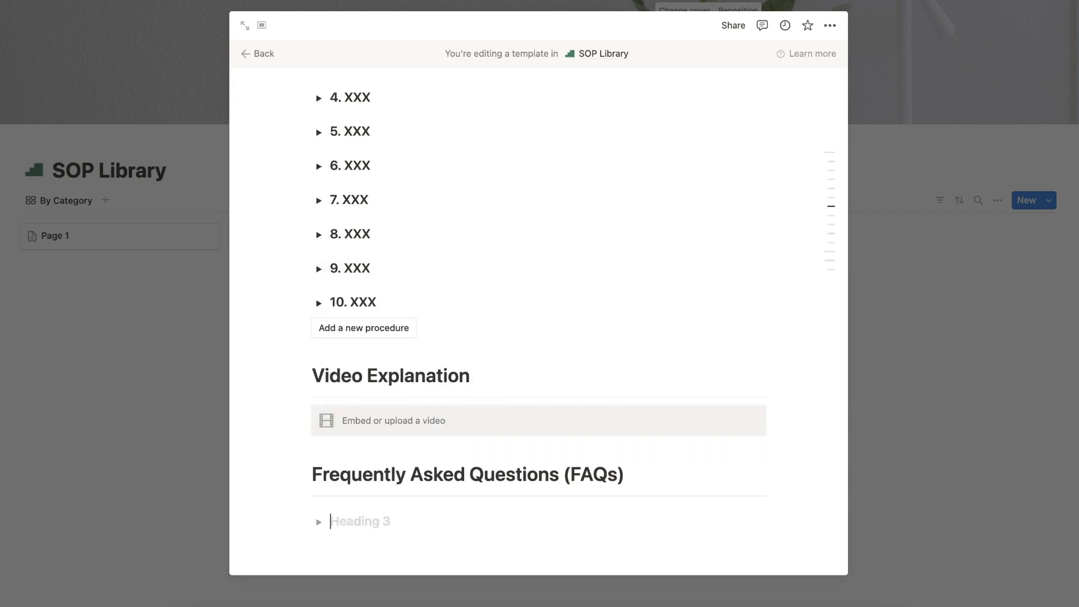
text(FAQ: XX)
scroll(513, 410, down, 1)
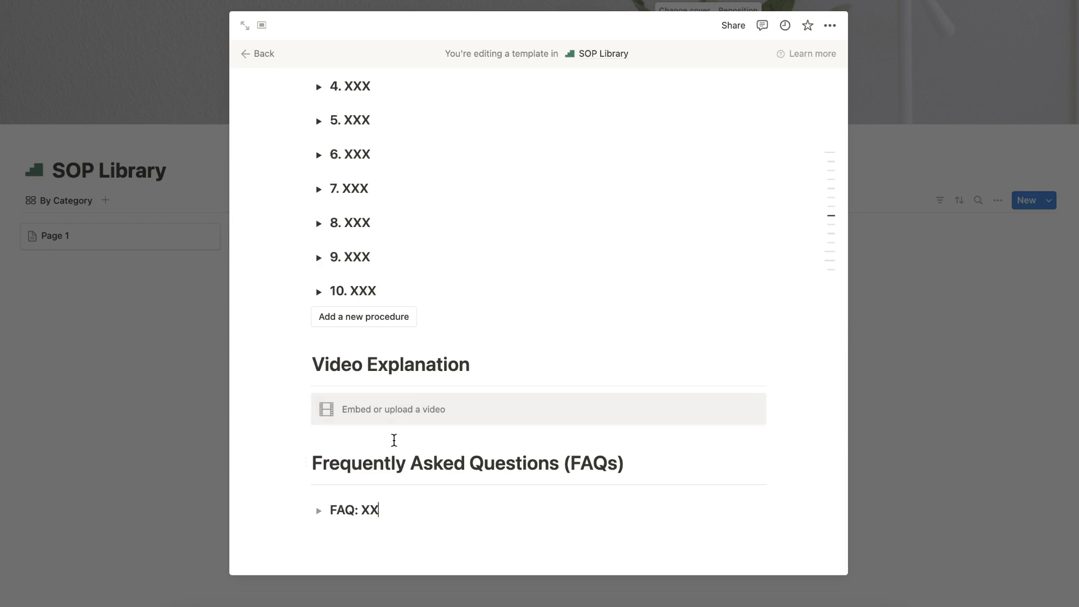
- Write the placeholder "Add FAQ here..." inside the "FAQ: XX" toggle and collapse the toggle
click(318, 511)
click(369, 528)
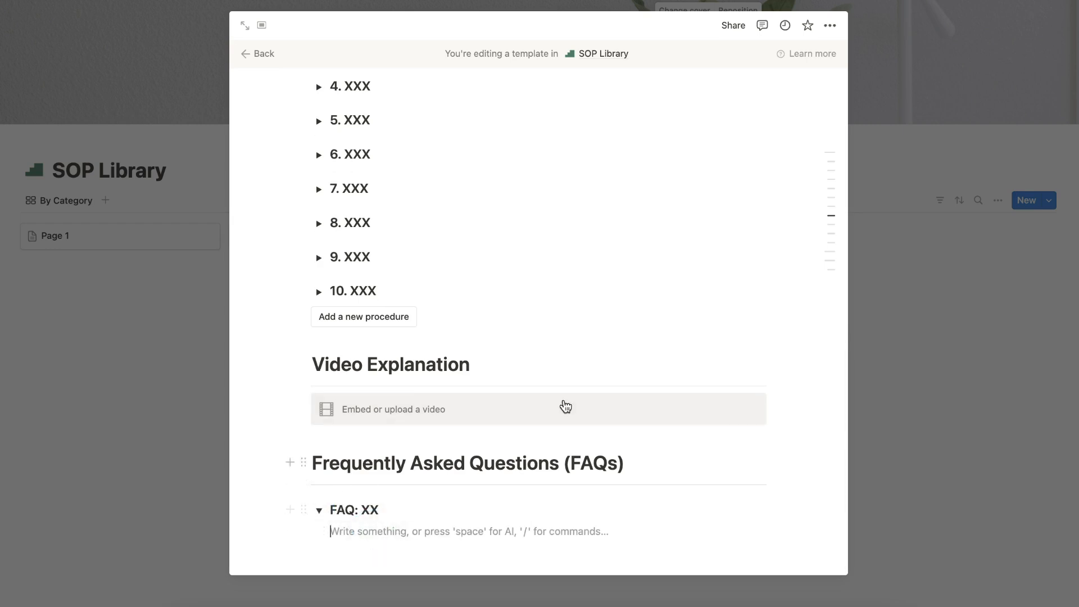
text(A)
text(dd )
text(QA)
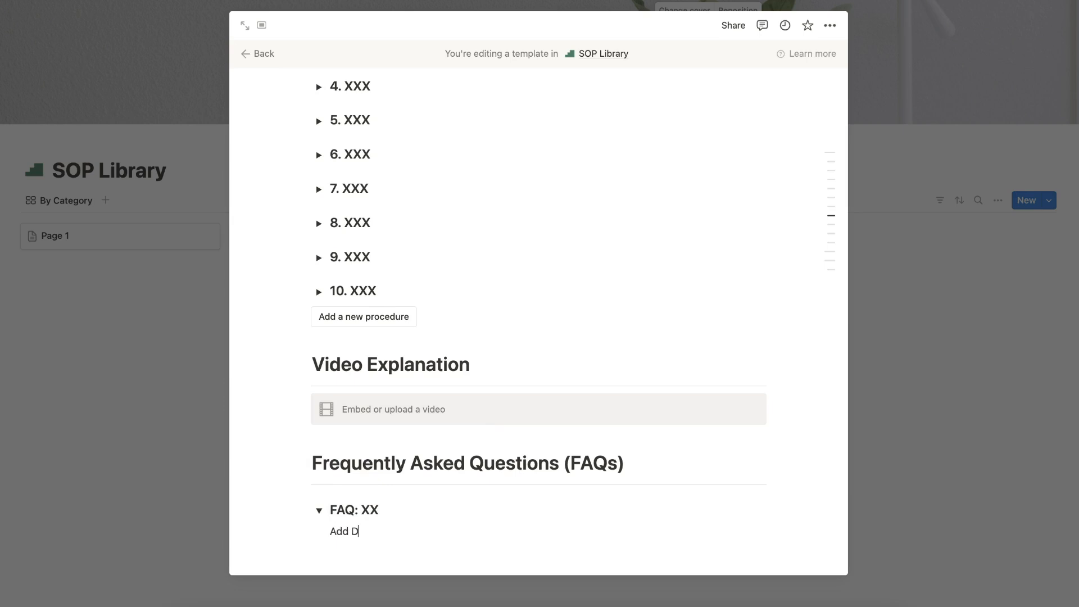
key(BackSpace)
key(BackSpace)
text(FAQ here...)
scroll(422, 511, down, 1)
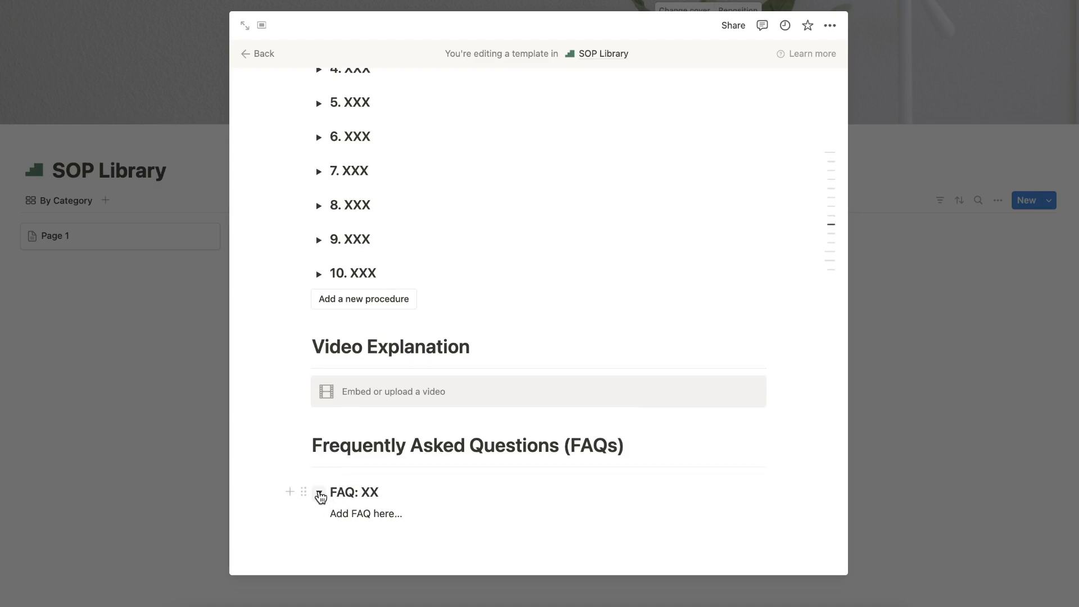
click(320, 495)
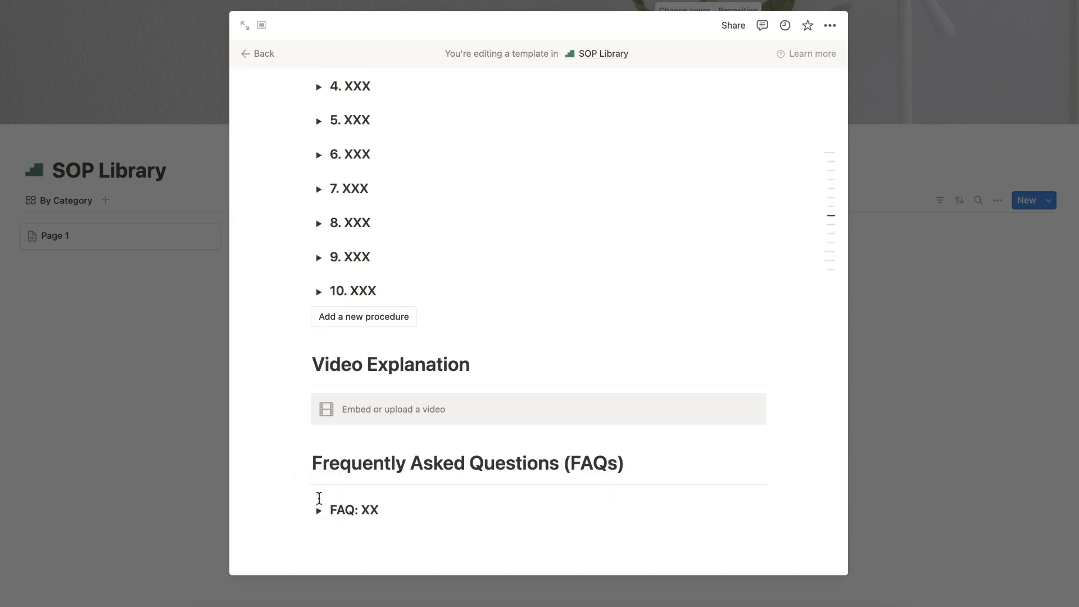
- Copy the "FAQ: XX" toggle and paste two more copies of it below the original
click(304, 510)
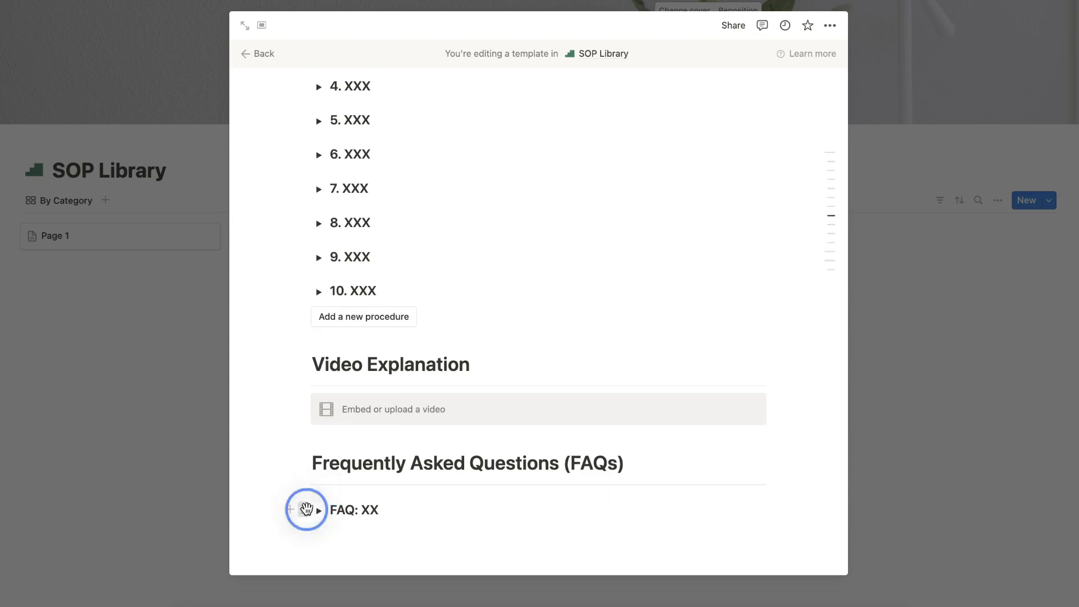
key(Escape)
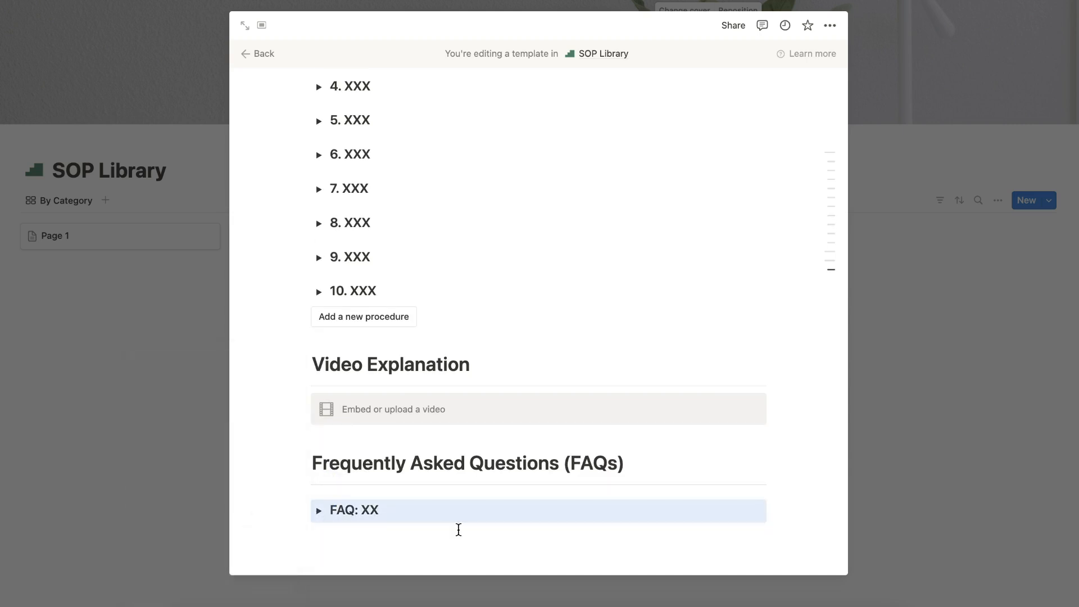
click(399, 537)
text(FAQ: XX)
click(399, 536)
text(FAQ: XX)
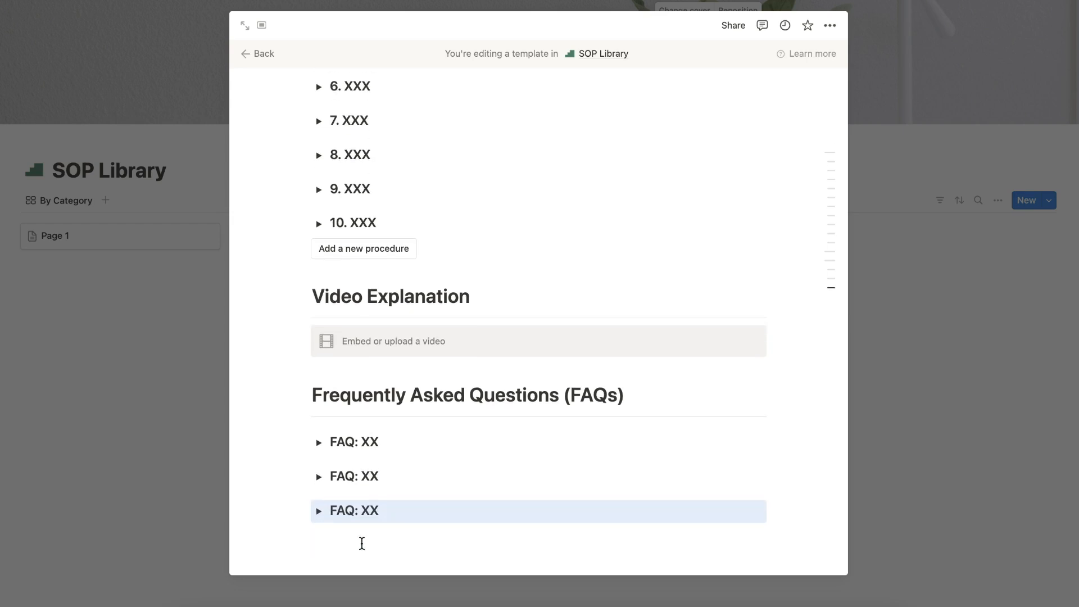
- Insert a button block below the last FAQ toggle and name it "Add a new FAQ"
click(362, 543)
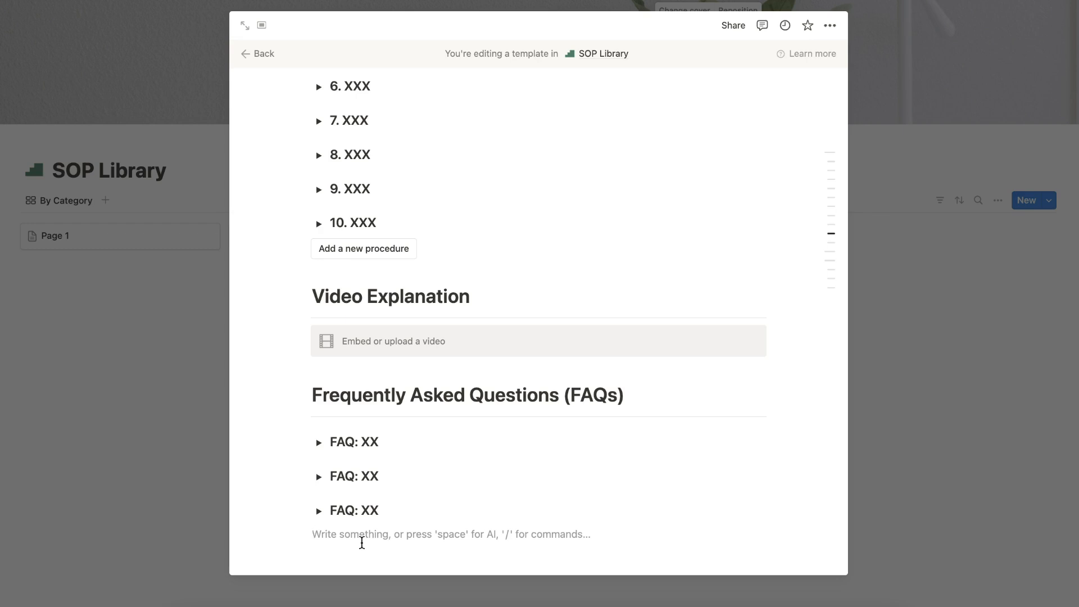
text(/button)
key(Return)
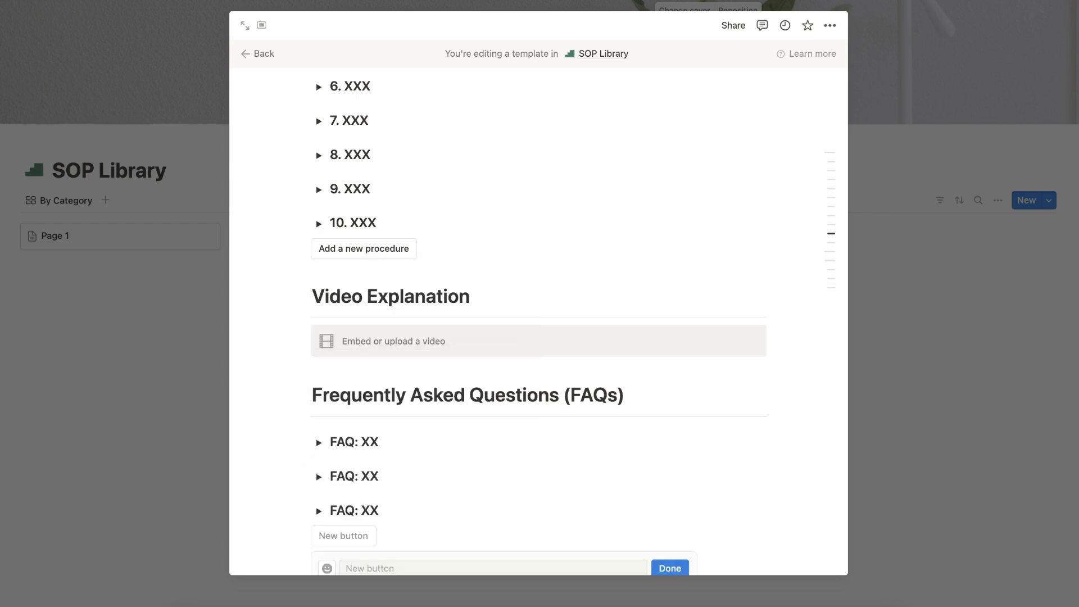
click(436, 417)
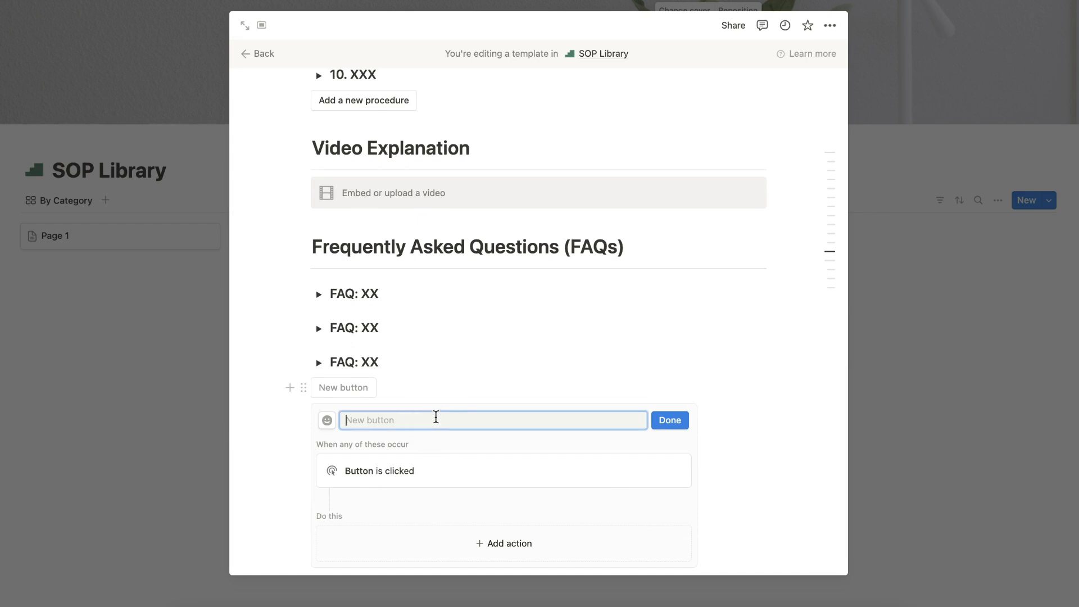
text(A)
text( a n)
key(BackSpace)
key(BackSpace)
key(BackSpace)
key(BackSpace)
text(dd a new )
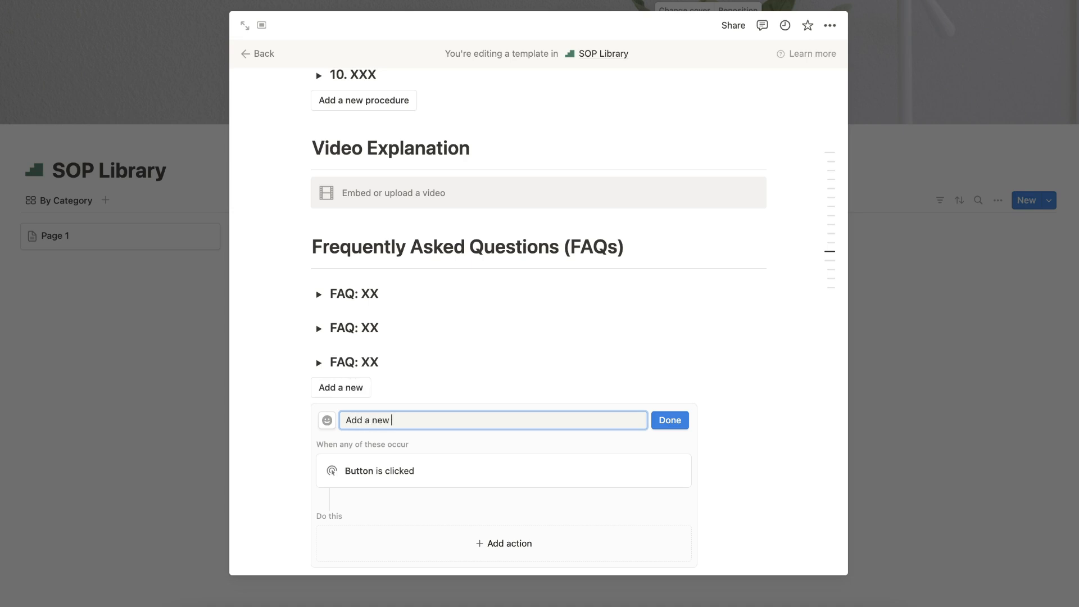
text(FAQ)
- Copy the last FAQ toggle and give the "Add a new FAQ" button an Insert blocks action that places blocks above the button
scroll(561, 316, down, 1)
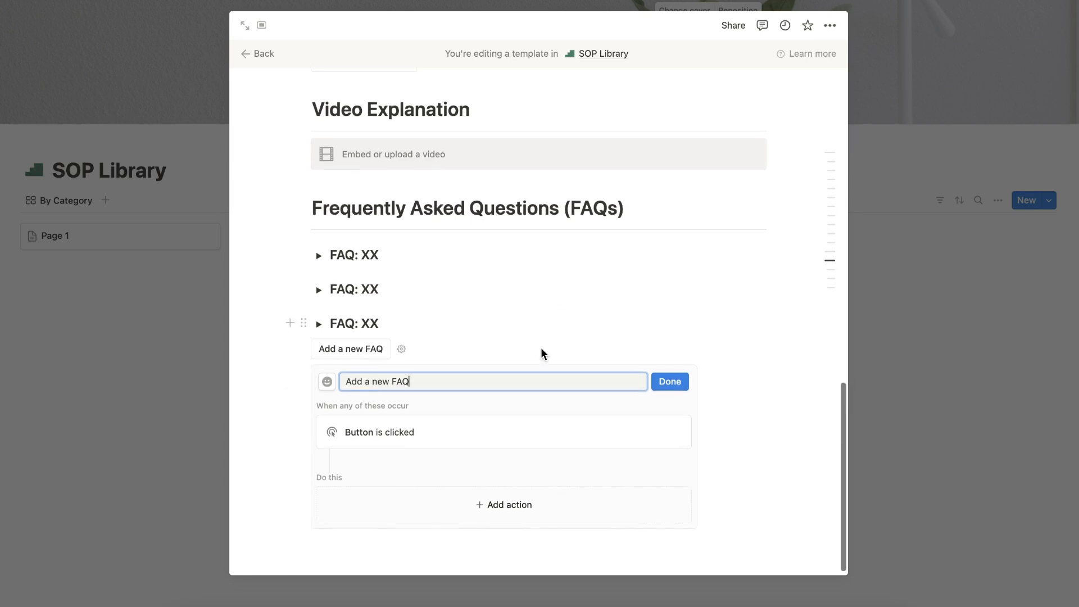
click(303, 324)
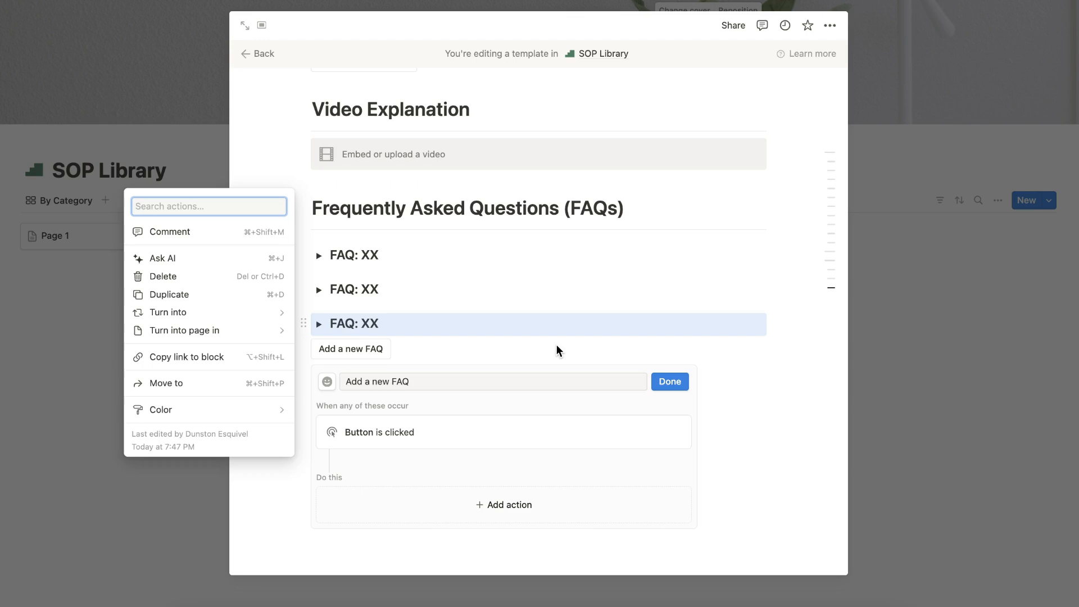
key(Escape)
click(482, 503)
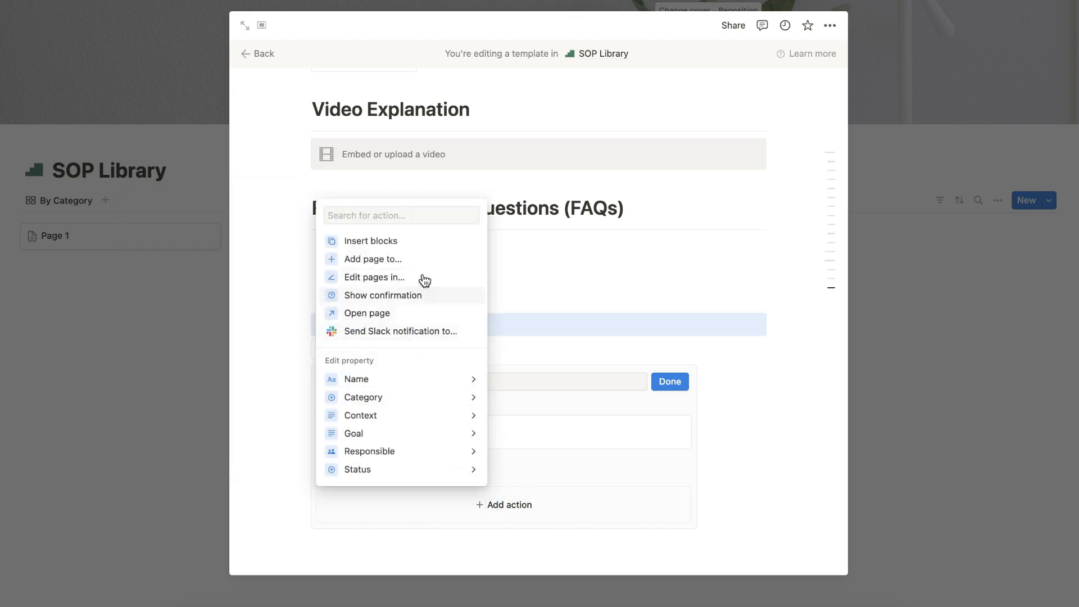
click(414, 241)
click(434, 510)
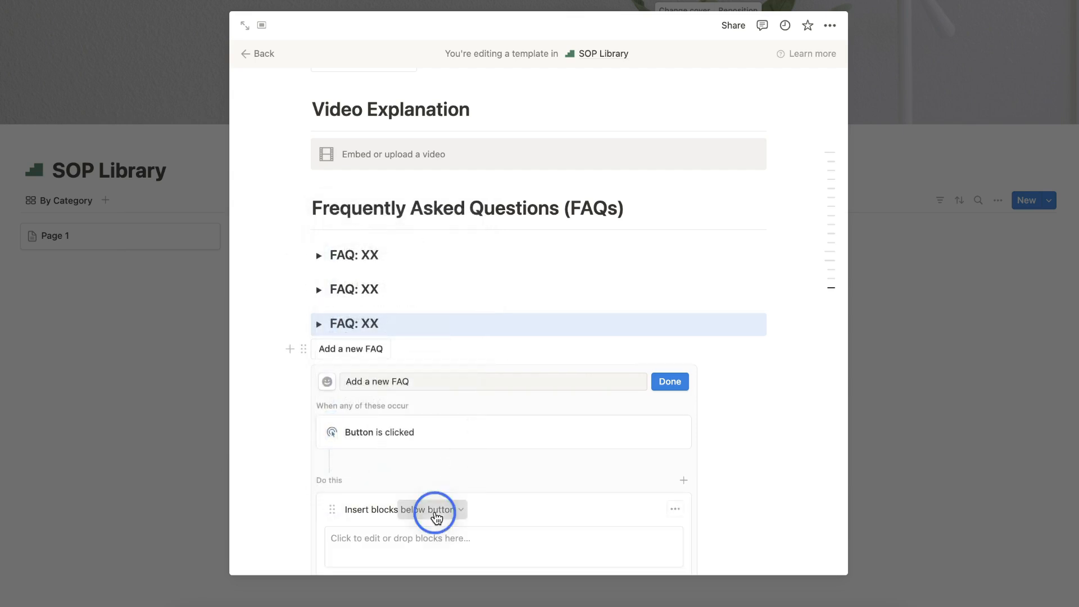
click(421, 532)
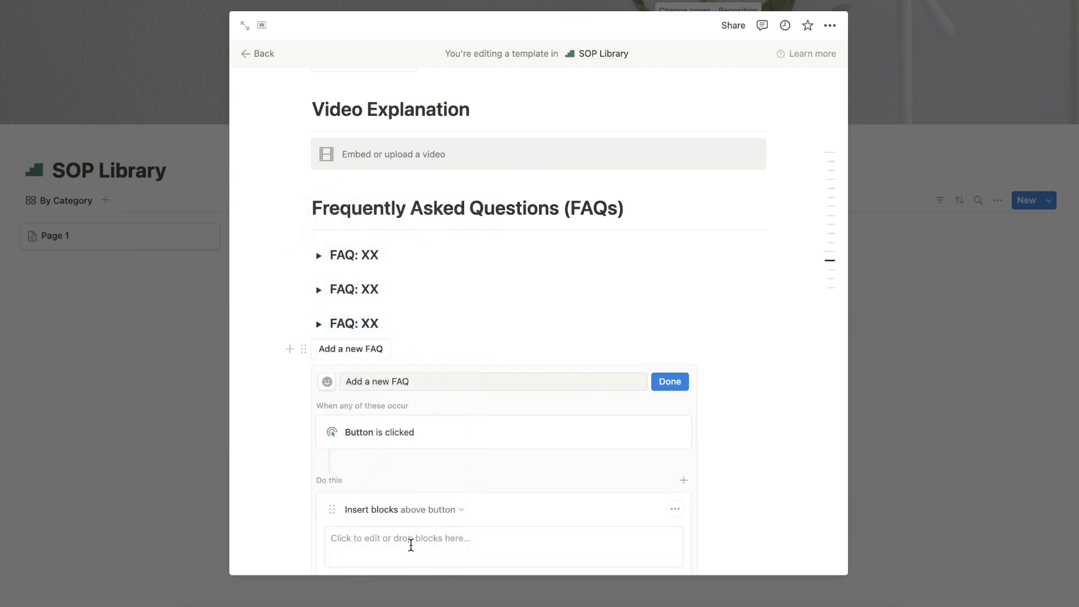
- Paste the copied "FAQ: XX" toggle into the button's inserted blocks and finish the button setup
click(411, 545)
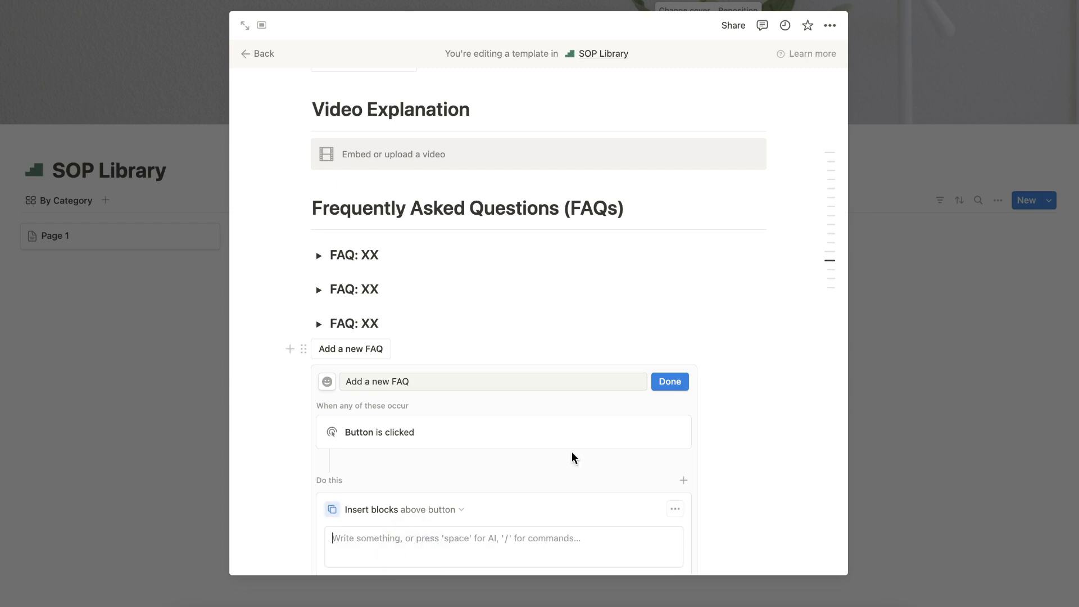
text(FAQ: XX)
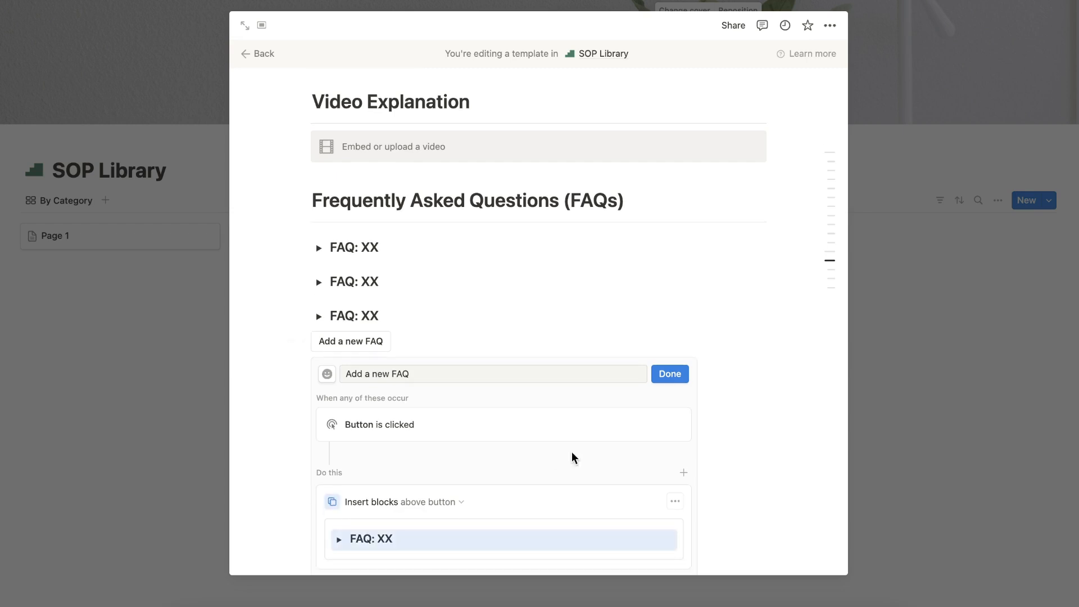
click(683, 374)
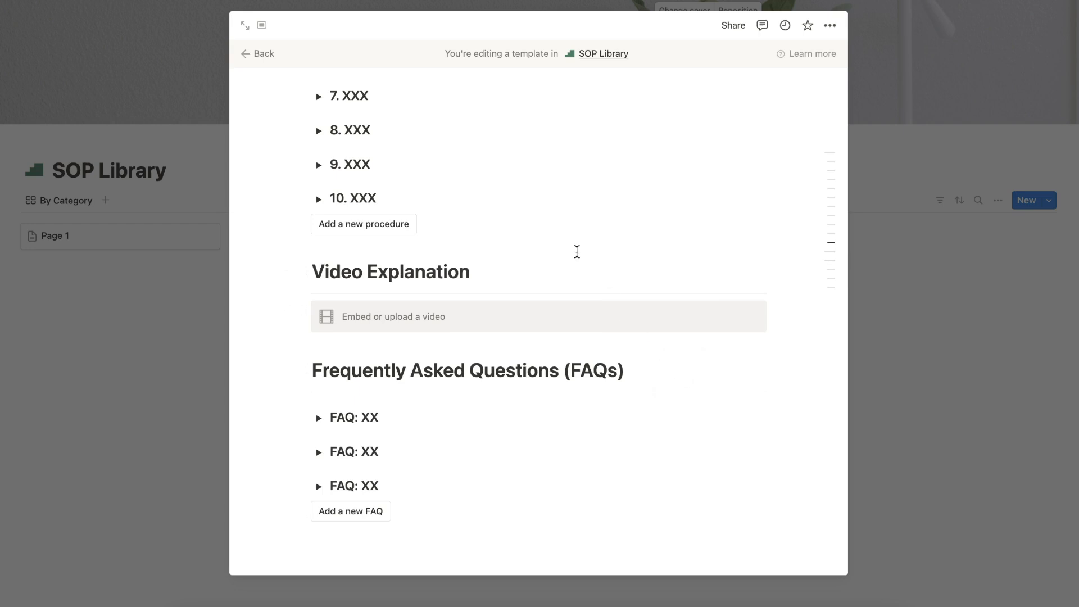
- Check in the "Add a new procedure" button's settings that its blocks are inserted above the button
click(432, 225)
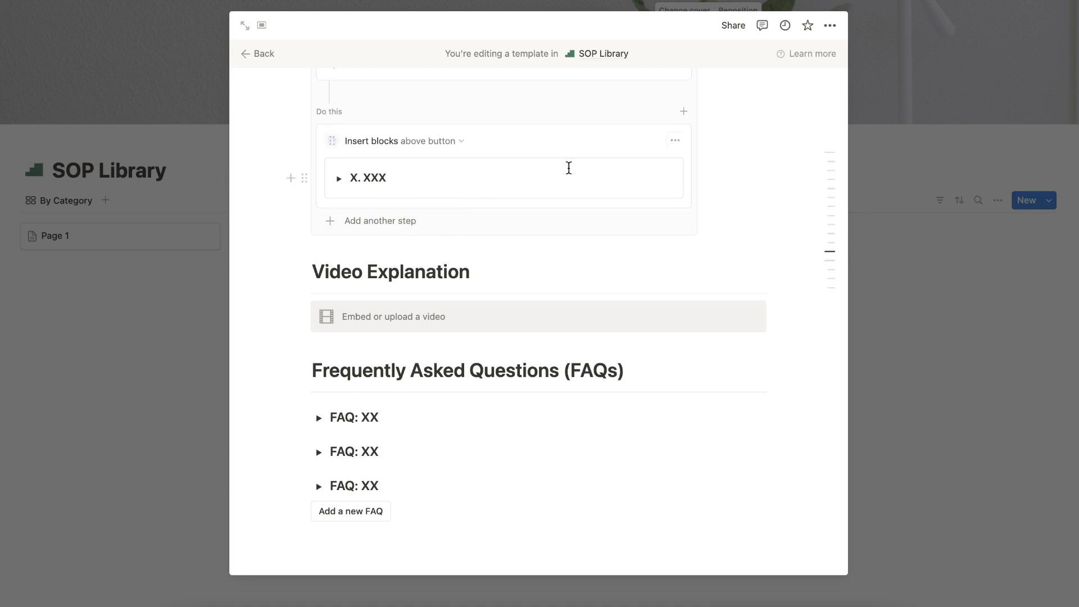
scroll(658, 147, up, 2)
scroll(658, 148, up, 3)
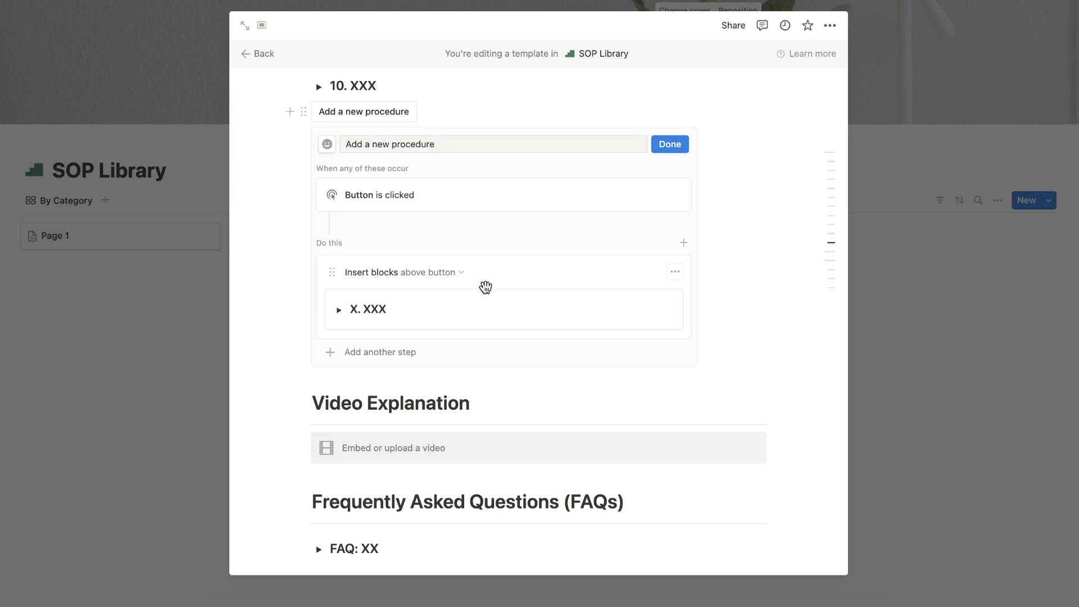
click(459, 276)
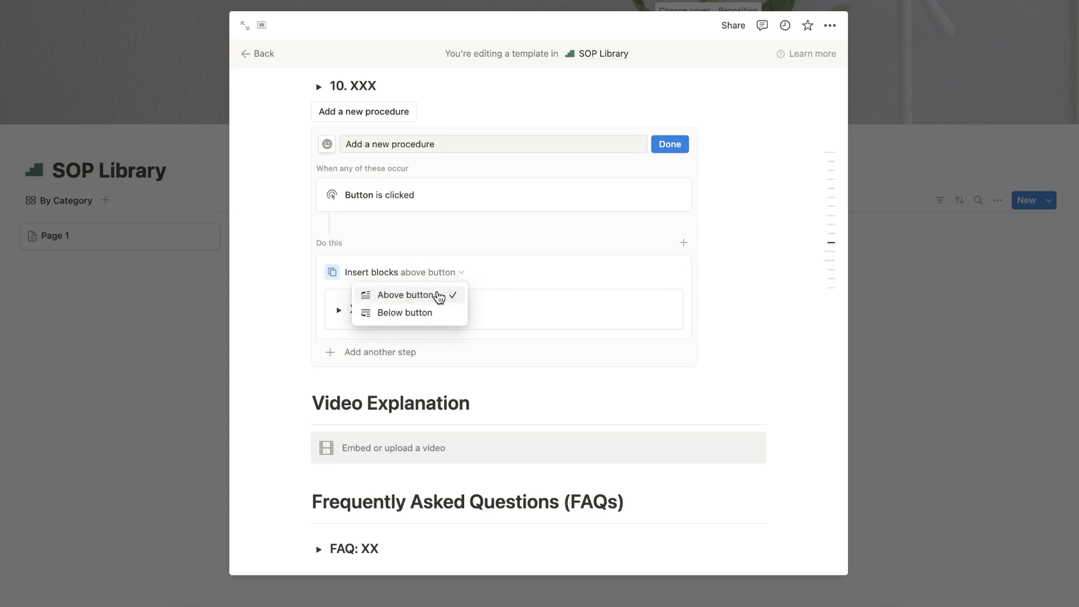
click(433, 296)
click(667, 140)
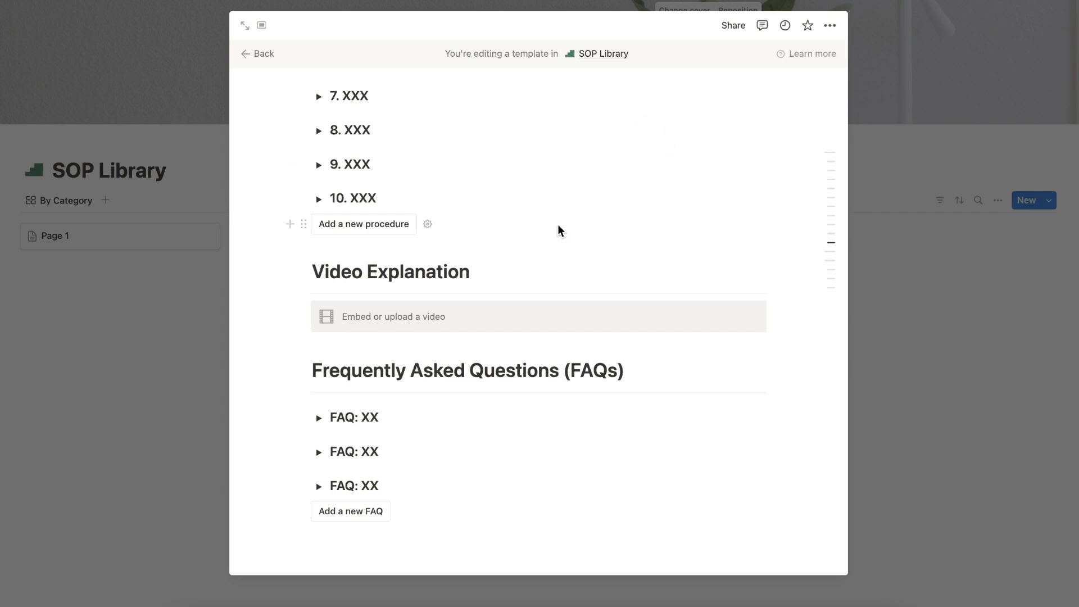
- Check in the "Add a new FAQ" button's settings that its blocks are inserted above the button
click(402, 512)
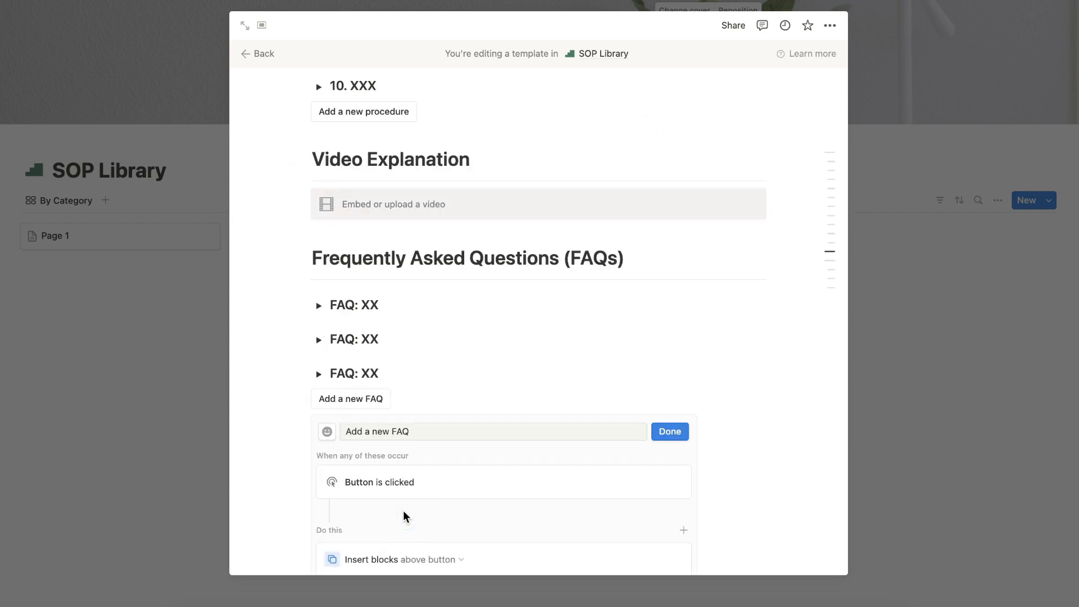
click(455, 478)
click(432, 498)
click(669, 347)
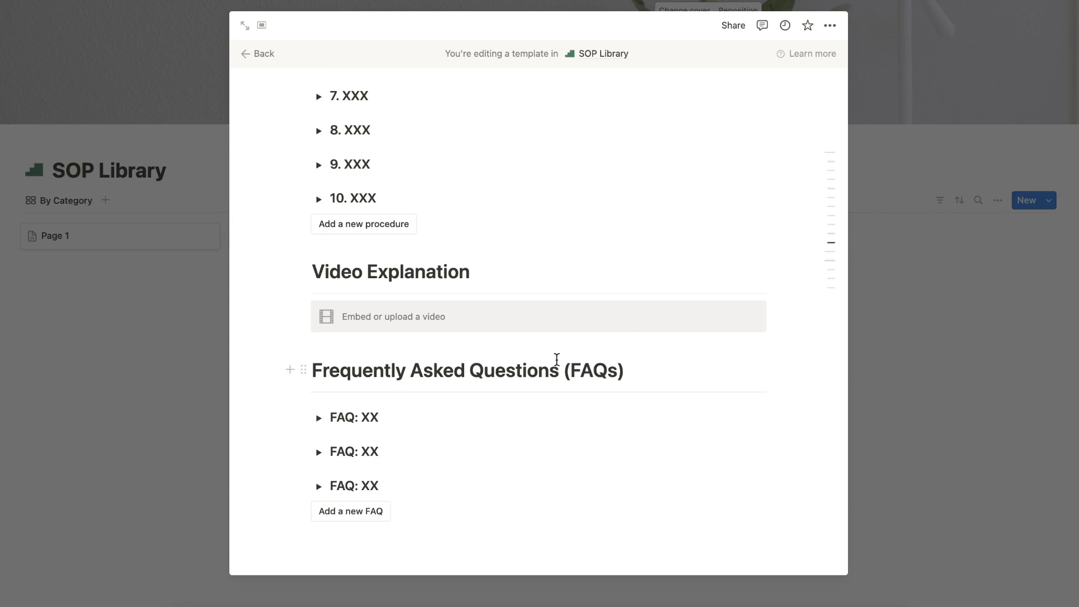
- Review the whole SOP template, from its properties to the procedure, video and FAQ sections, and close it
scroll(557, 359, up, 4)
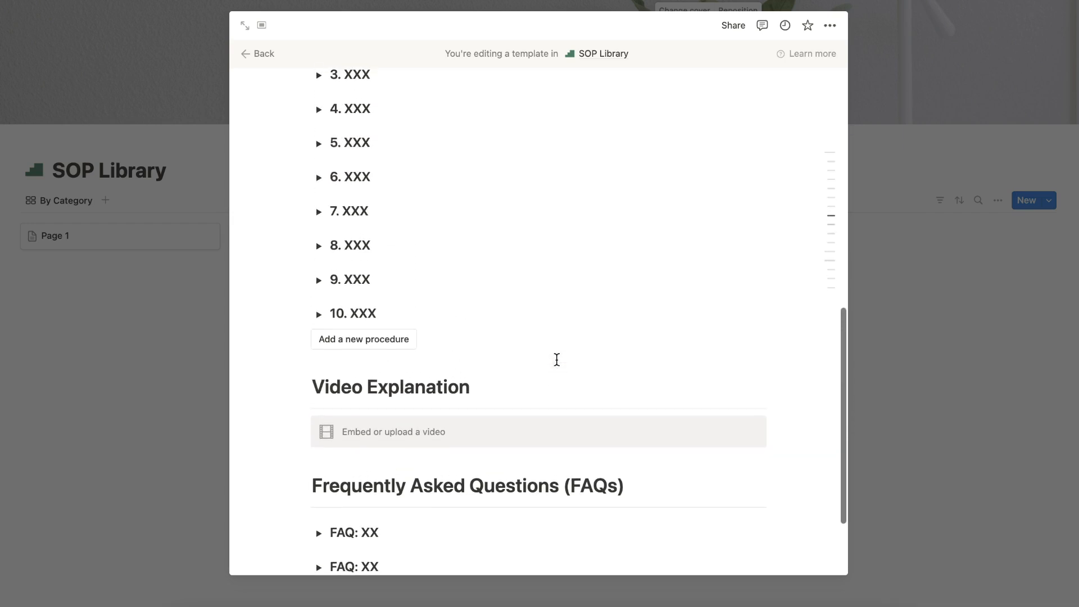
scroll(556, 359, up, 7)
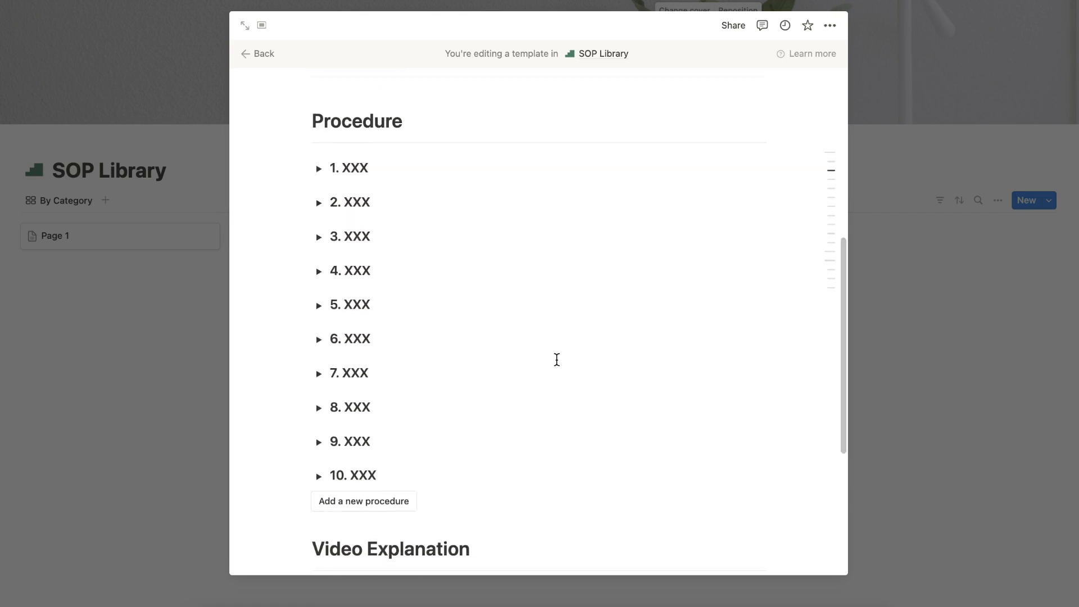
scroll(556, 360, up, 7)
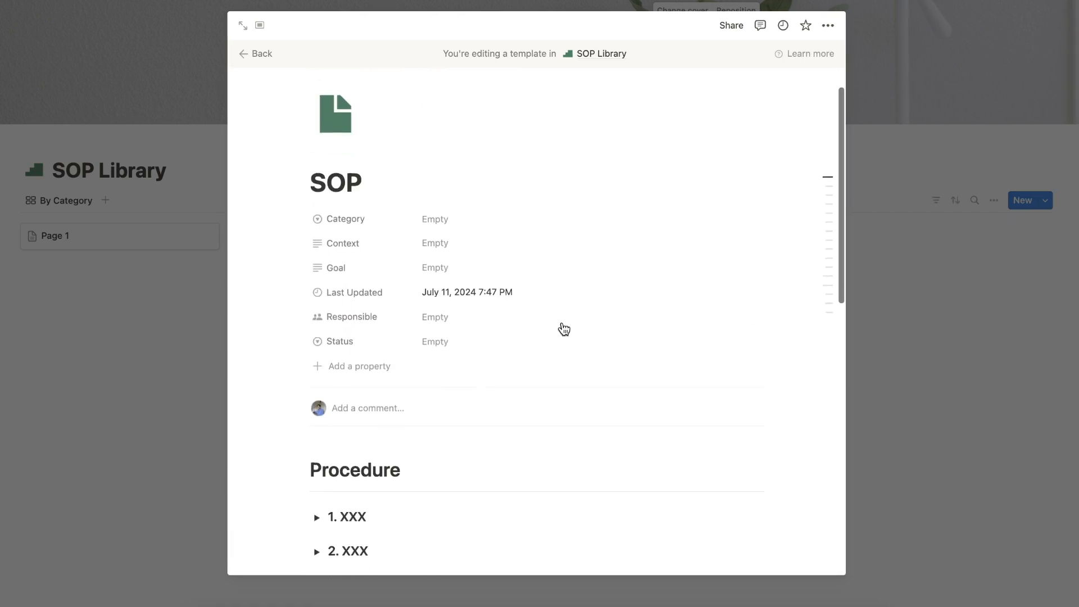
scroll(563, 322, down, 8)
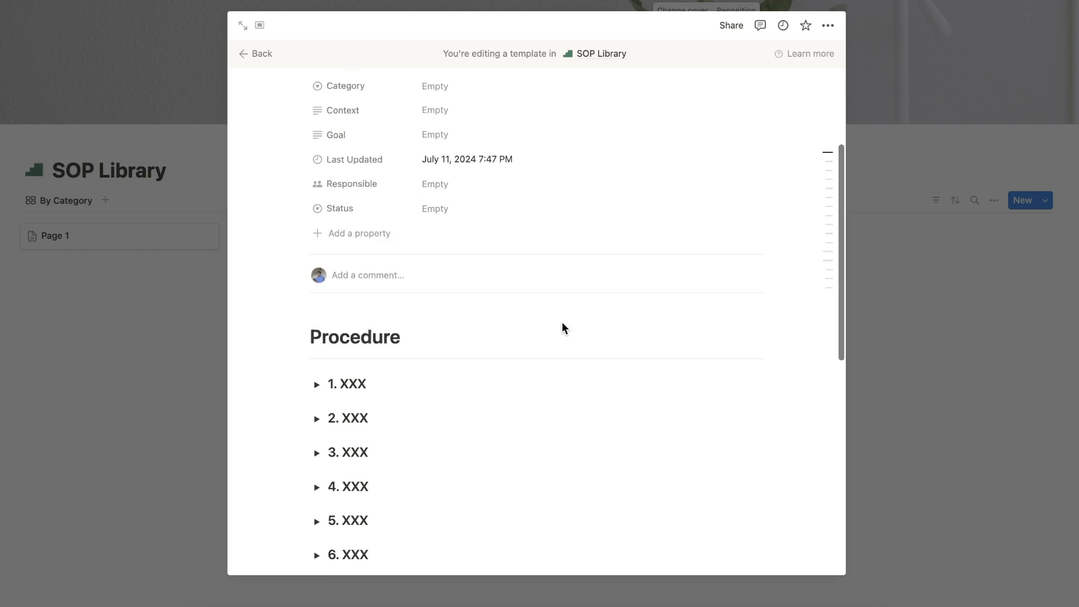
scroll(563, 323, down, 4)
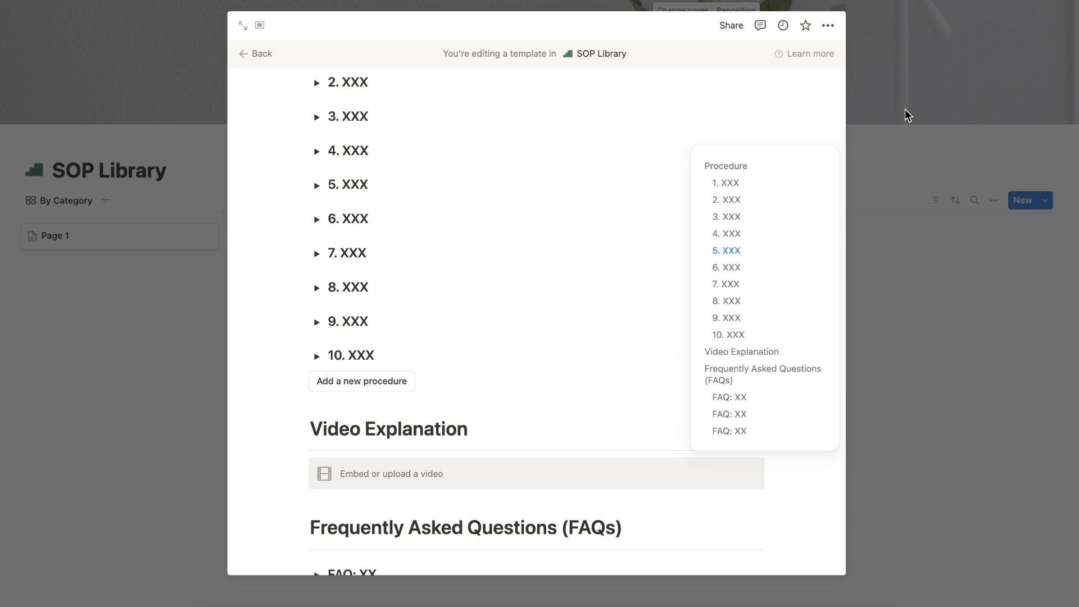
scroll(598, 178, up, 5)
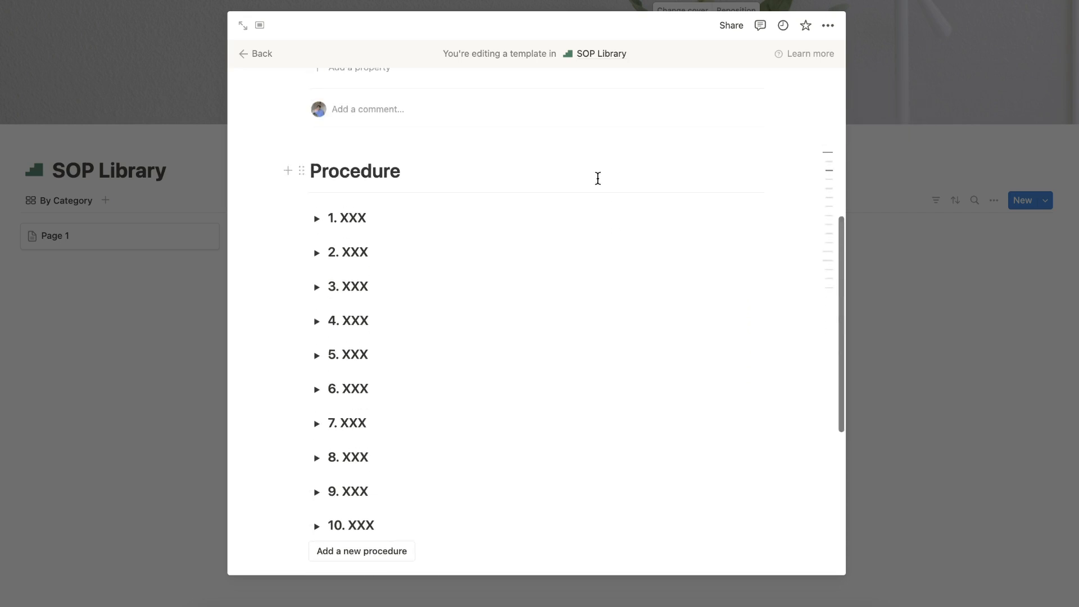
scroll(498, 119, up, 4)
click(194, 104)
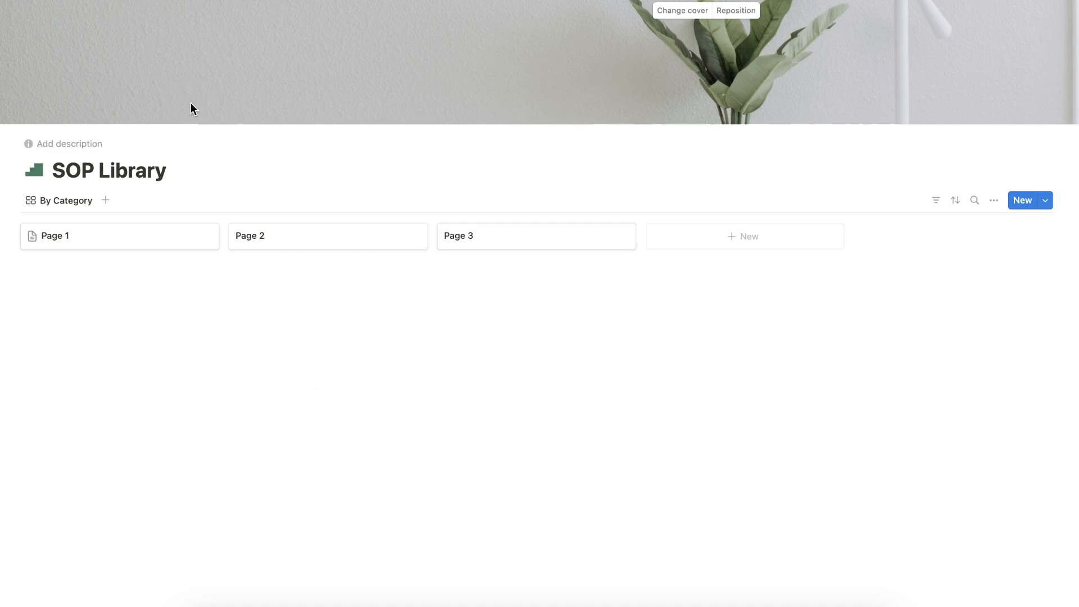
- Delete the placeholder entries Page 1, Page 2 and Page 3 from the SOP Library gallery
click(205, 237)
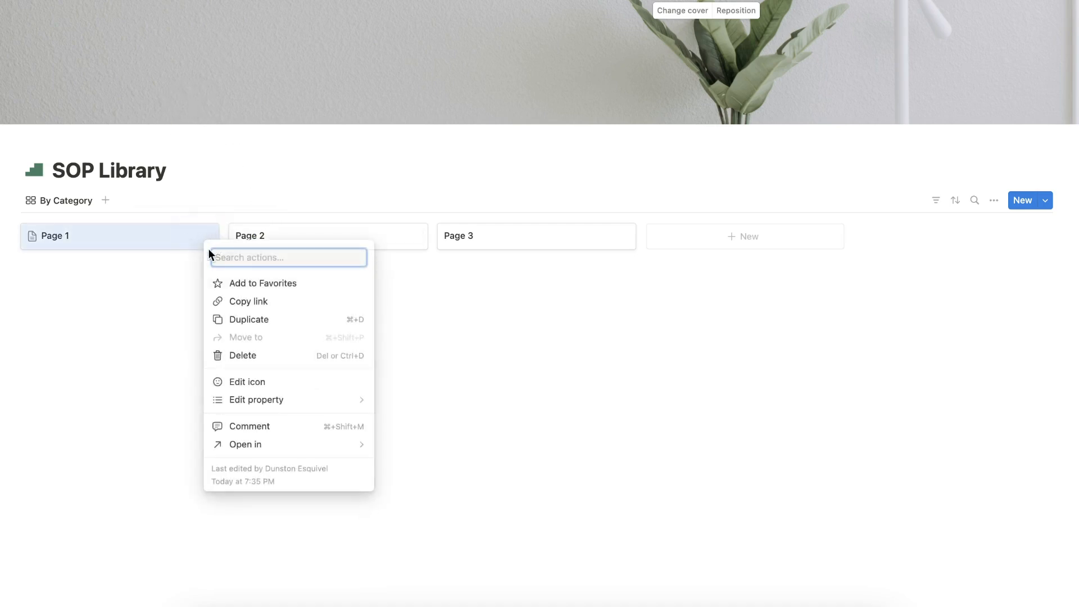
click(247, 356)
click(207, 238)
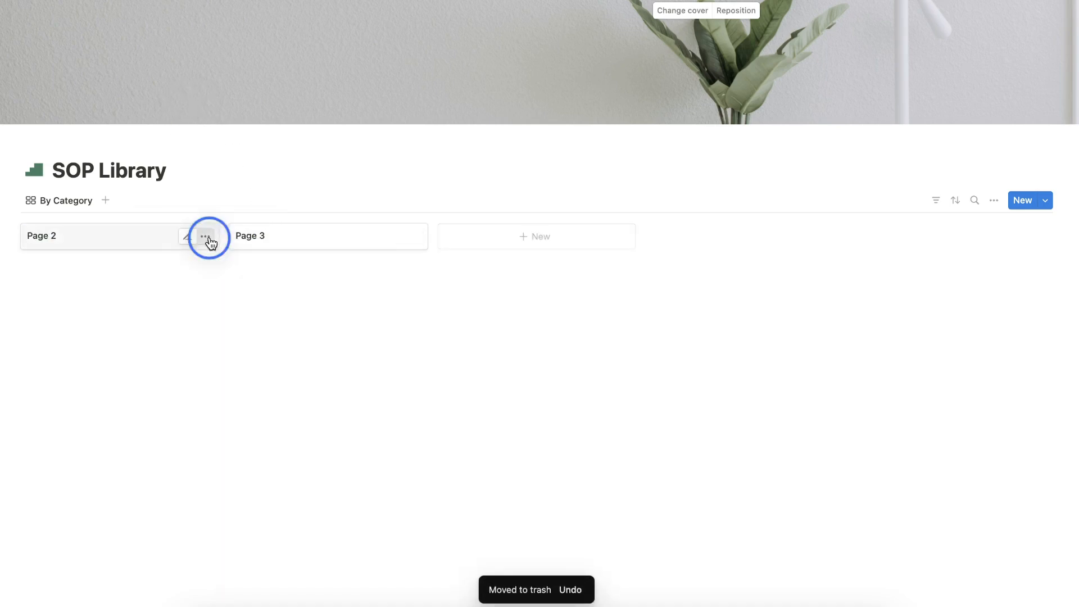
click(248, 358)
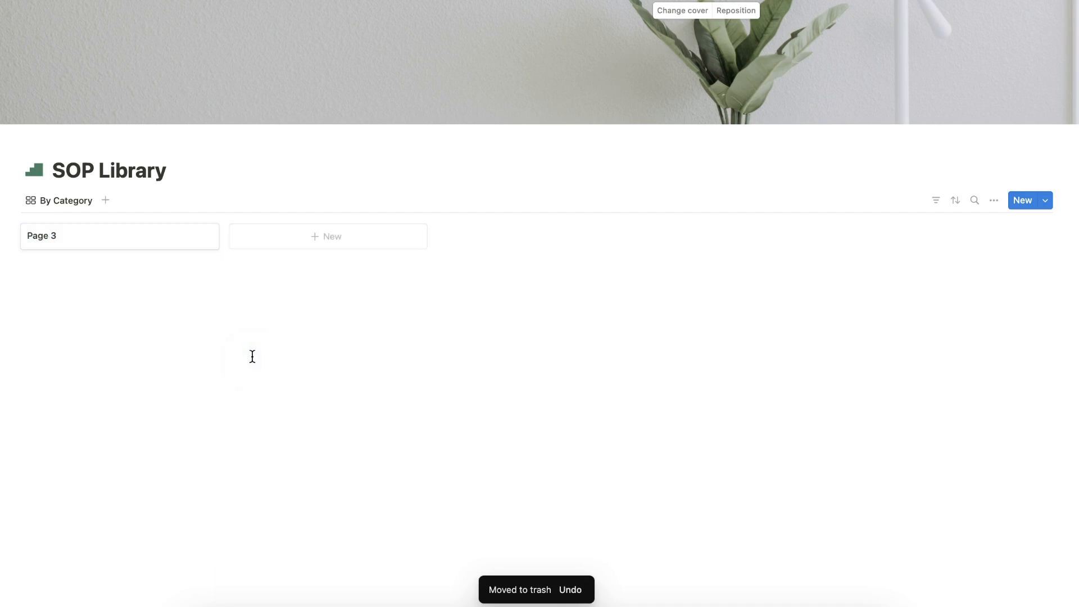
click(207, 237)
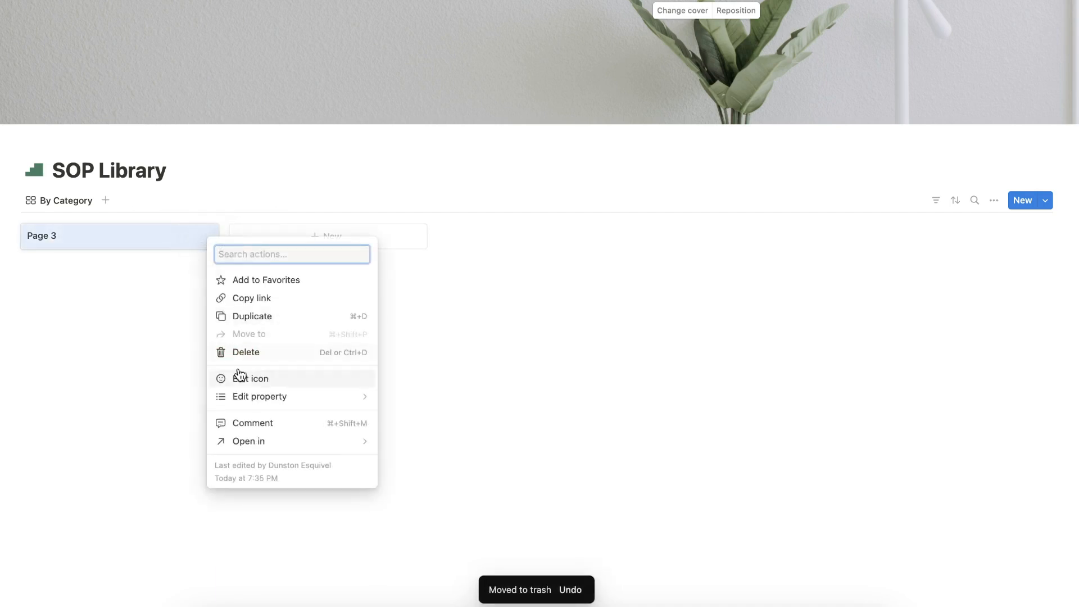
click(246, 360)
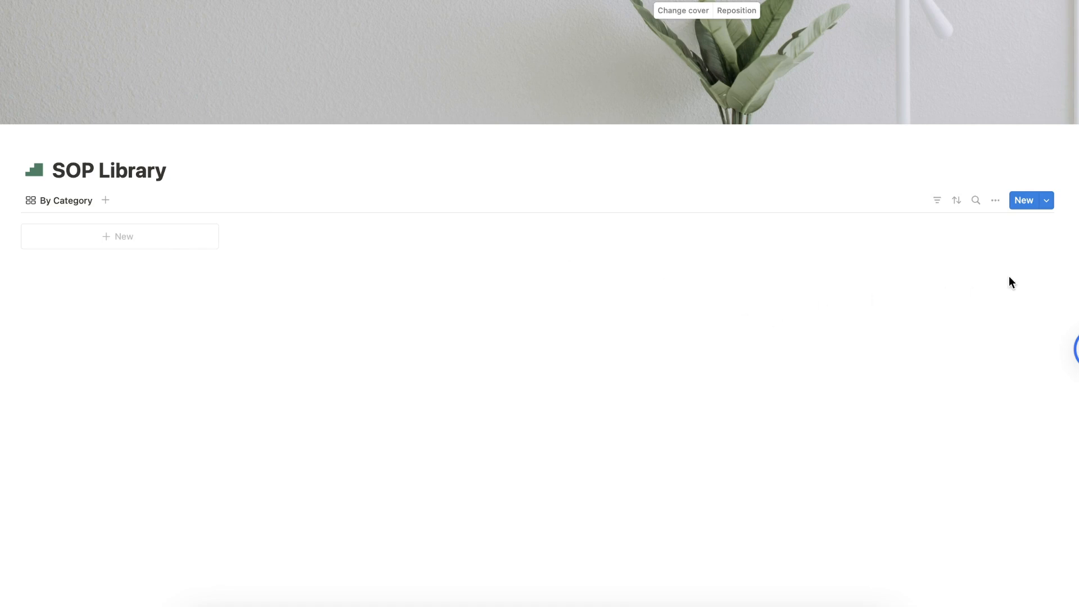
- Set the SOP template as the default template for new pages in the SOP Library
click(1045, 200)
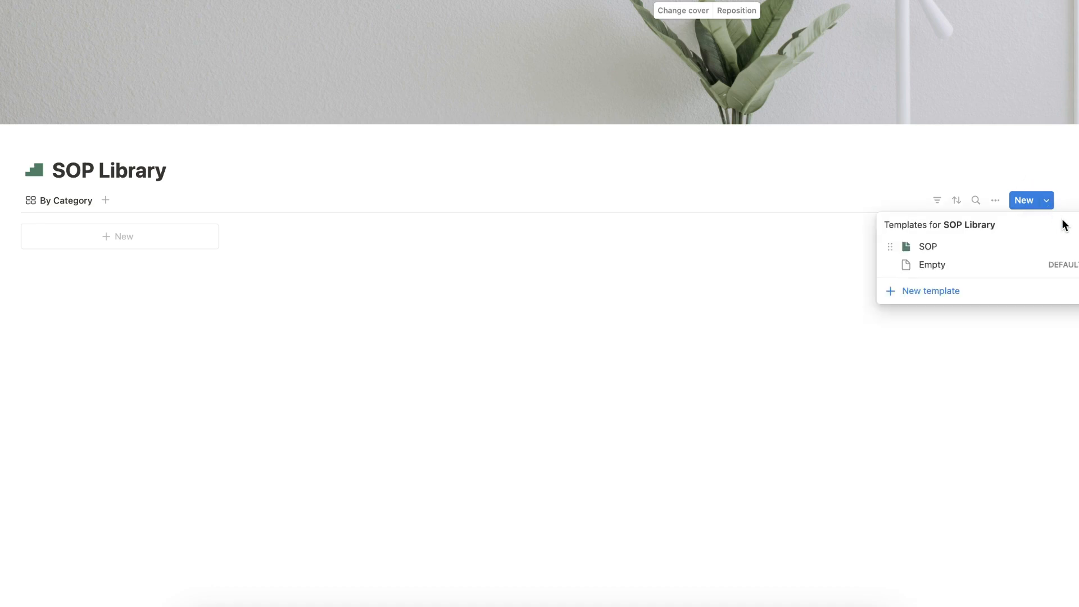
key(super+minus)
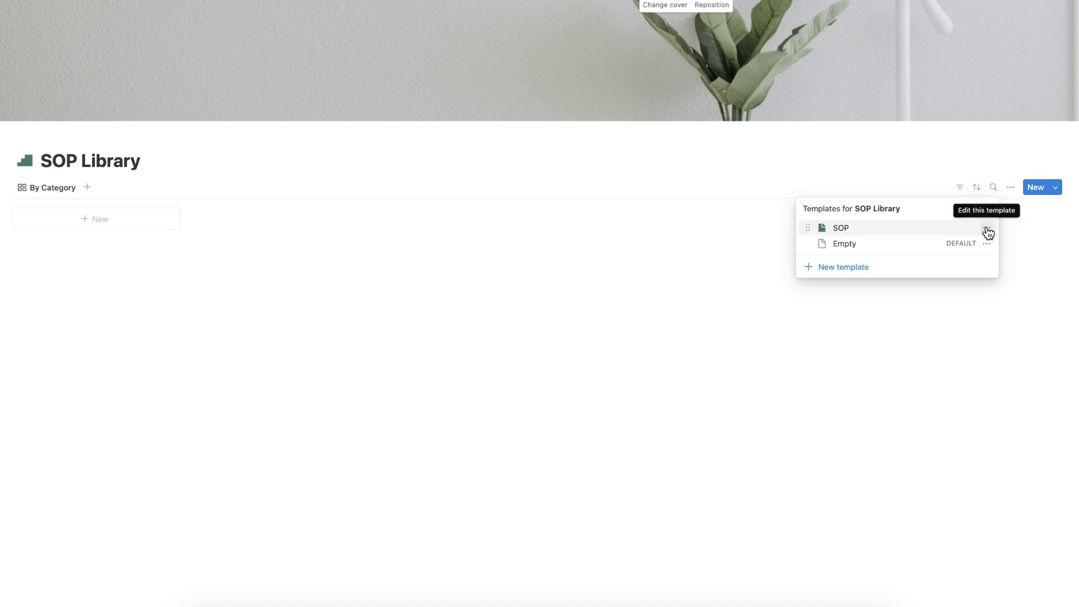
click(987, 231)
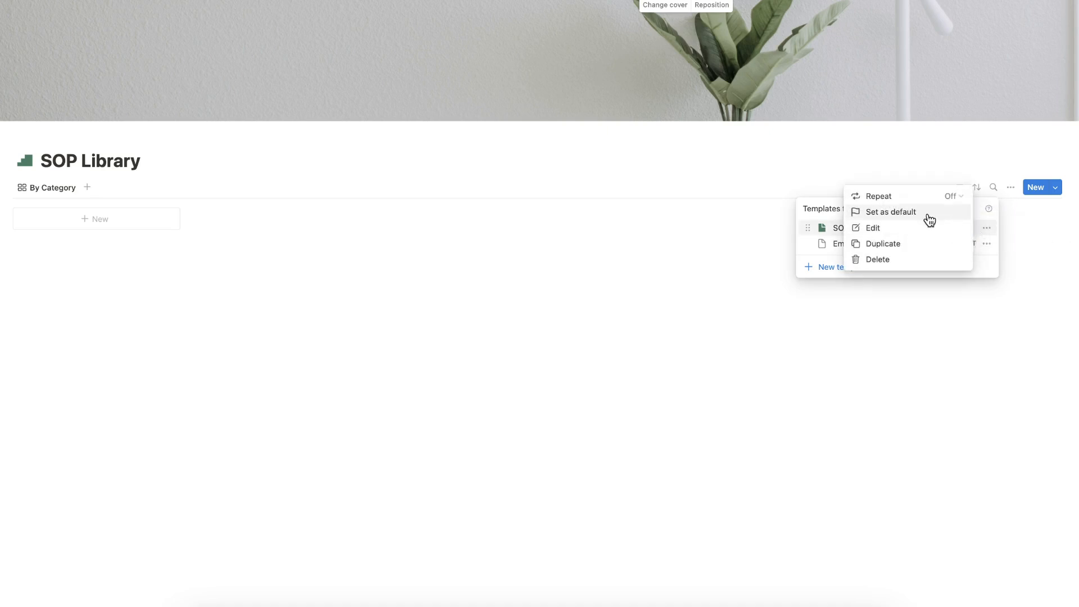
click(929, 219)
click(579, 290)
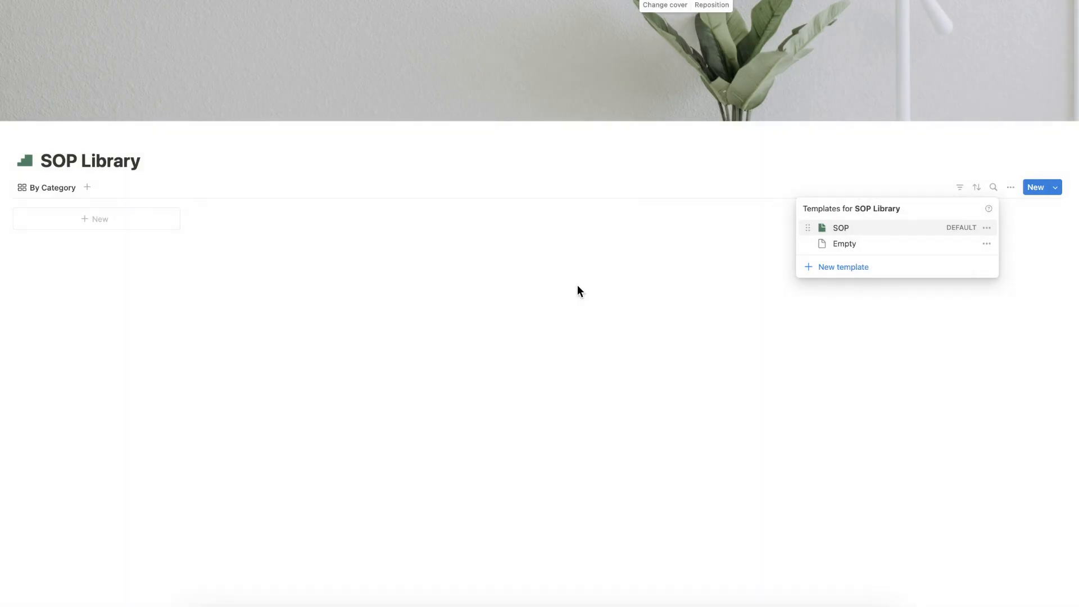
click(578, 286)
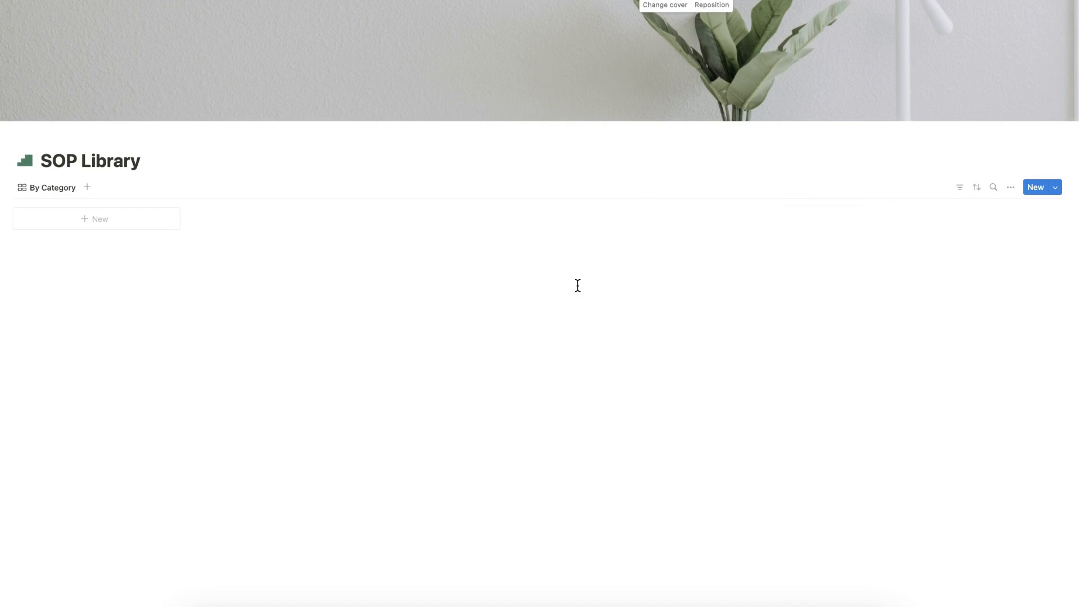
- Add a gallery page named "SOP 1" with the Marketing category and "x" for both Context and Goal
click(100, 226)
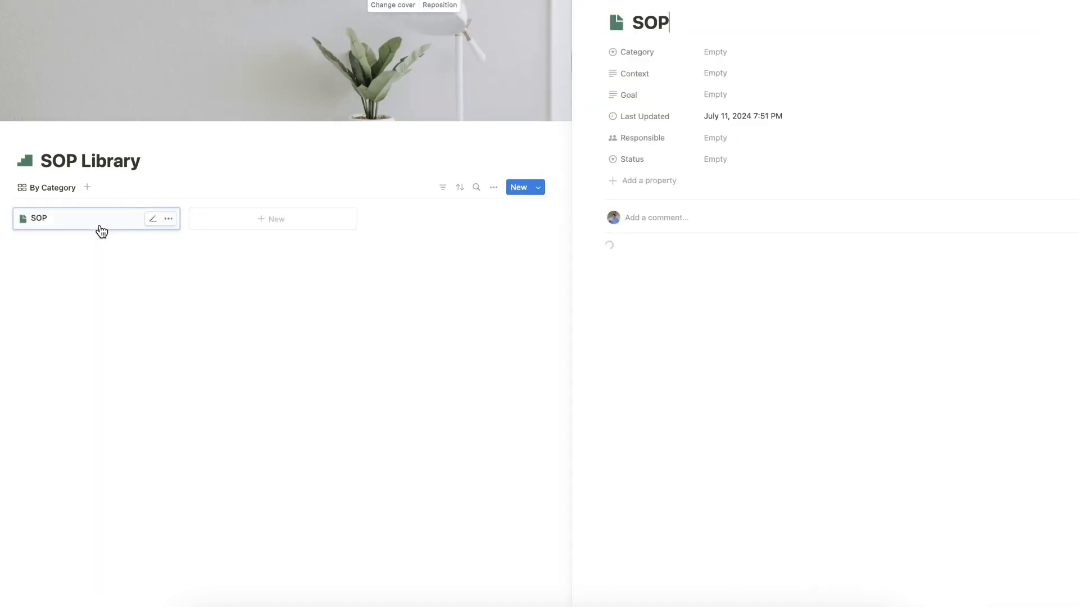
text(1)
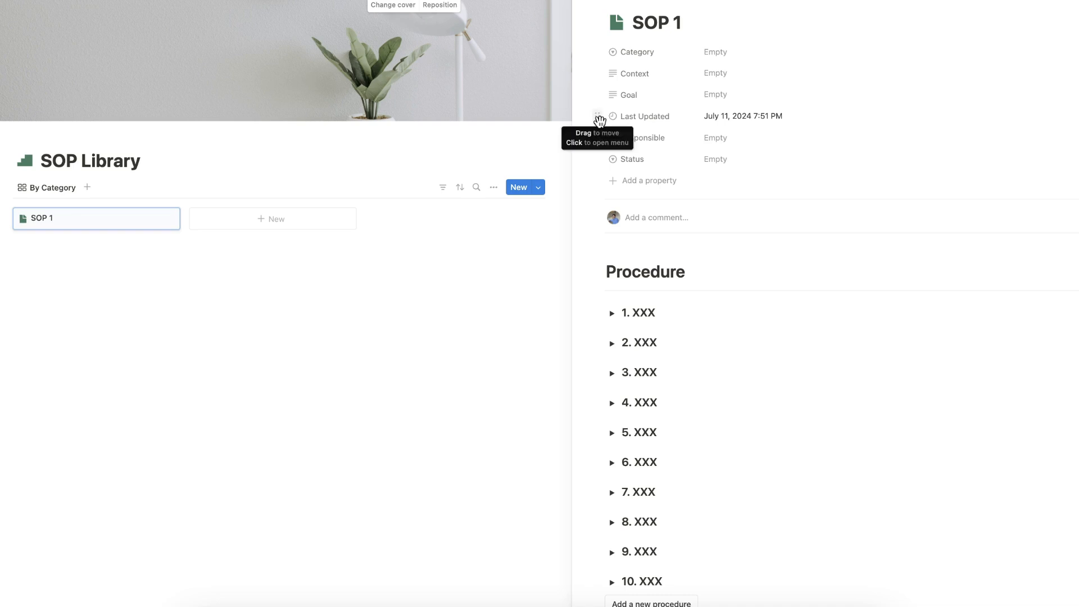
click(740, 59)
click(751, 91)
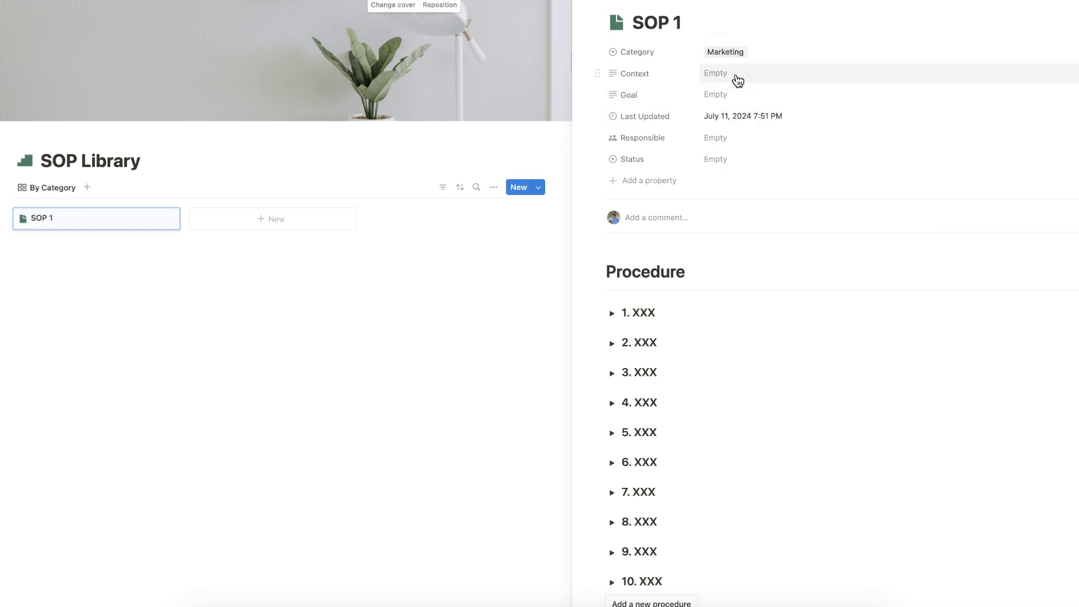
click(736, 77)
click(735, 93)
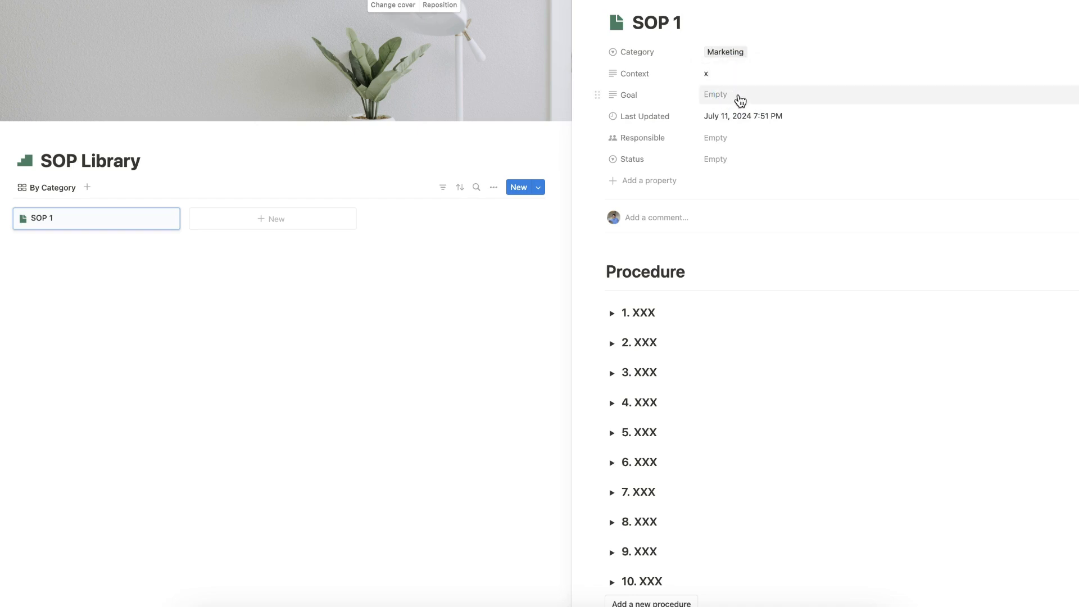
click(739, 94)
- Assign a responsible person to SOP 1, set its Status to Missing and close the page
click(734, 146)
click(746, 145)
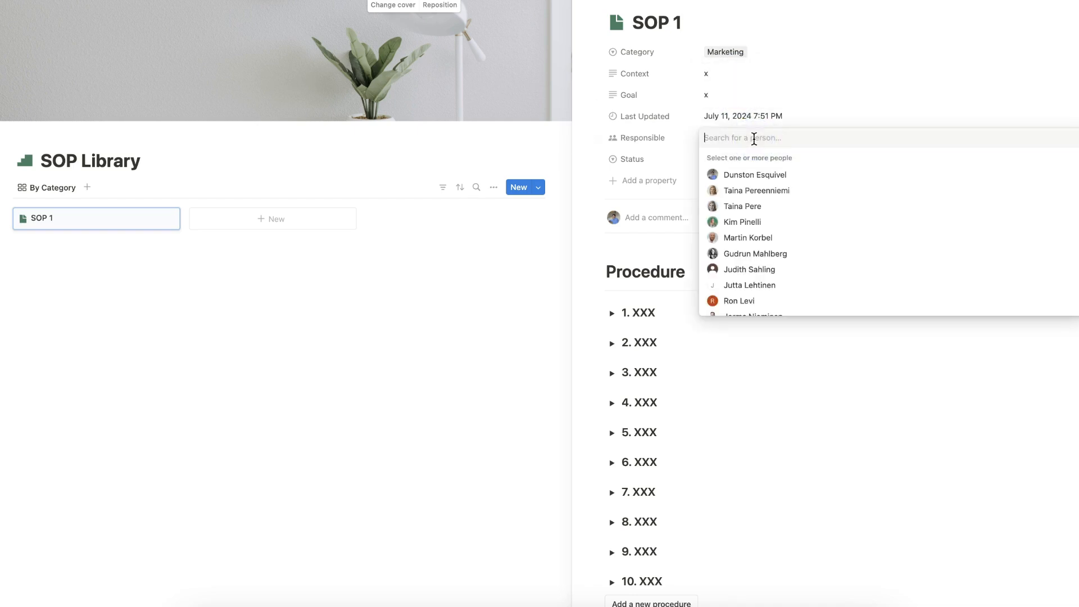
click(731, 174)
click(761, 94)
click(748, 164)
click(751, 197)
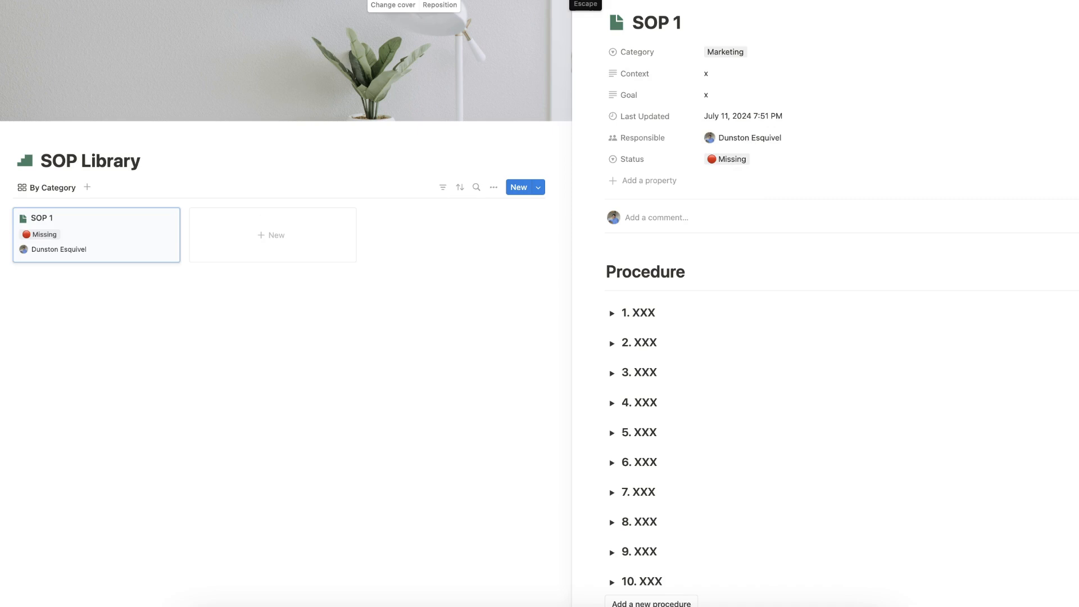
click(580, 8)
- Add a gallery page named "SOP 2" with the Sales category and "x" for both Context and Goal
click(291, 260)
text(SOP 2)
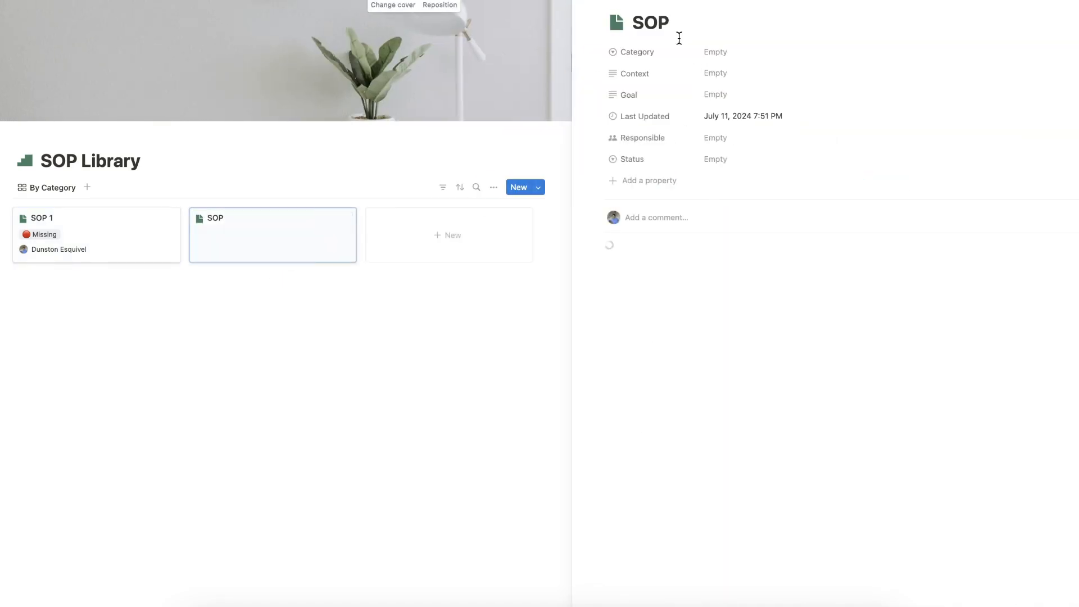
click(717, 57)
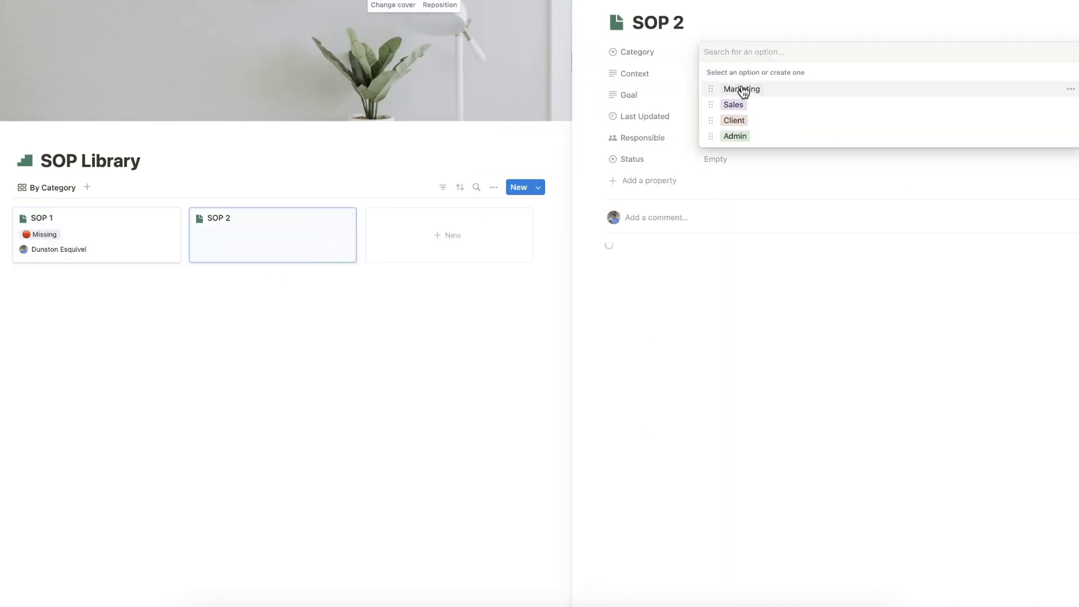
click(744, 106)
click(730, 74)
text(x)
click(747, 96)
text(x)
- Assign the same responsible person to SOP 2 and set its Status to Needs Updating
click(747, 145)
click(759, 174)
click(663, 159)
click(727, 159)
click(737, 212)
- Add a gallery page named "SOP 3" with the Client category and "x" for both Context and Goal
click(523, 226)
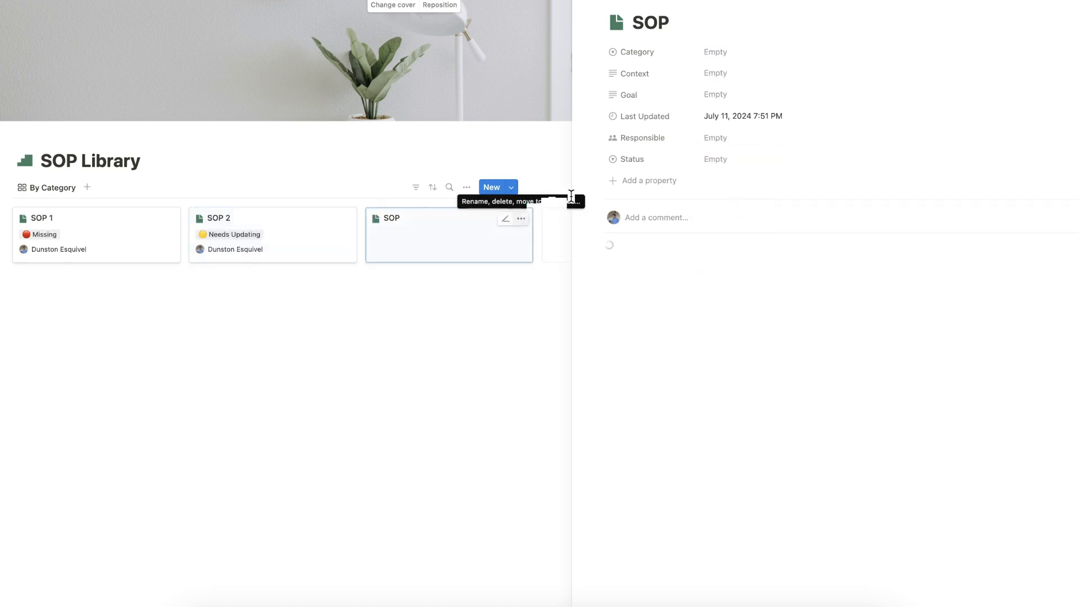
click(772, 52)
click(744, 32)
text(3)
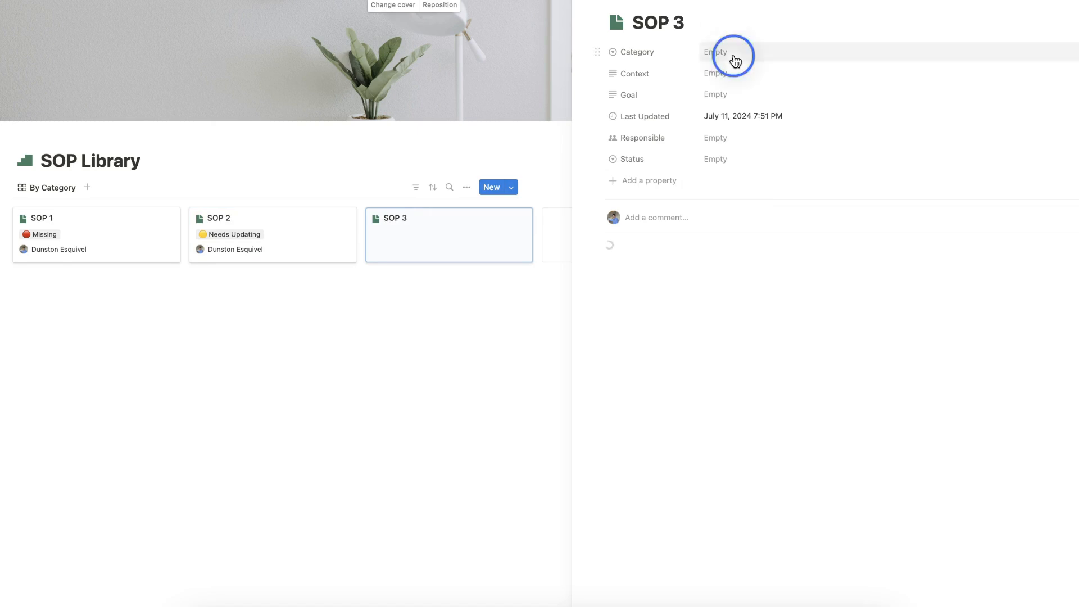
click(734, 53)
click(753, 121)
click(730, 75)
text(x)
click(740, 96)
text(x)
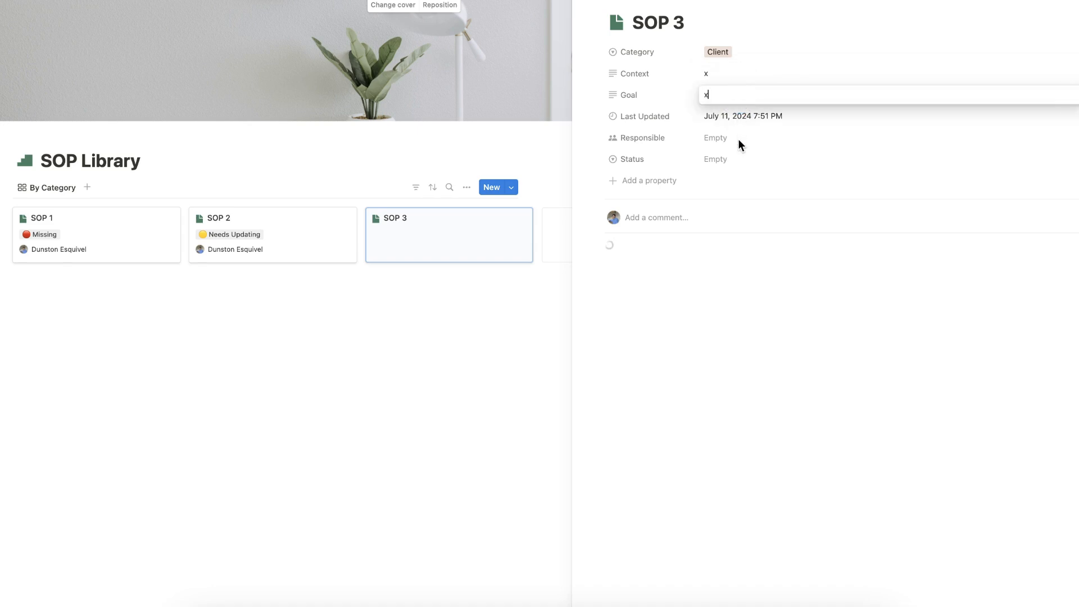
- Assign the same responsible person to SOP 3, set its Status to Up To Date and close the page
click(739, 140)
click(745, 142)
click(759, 174)
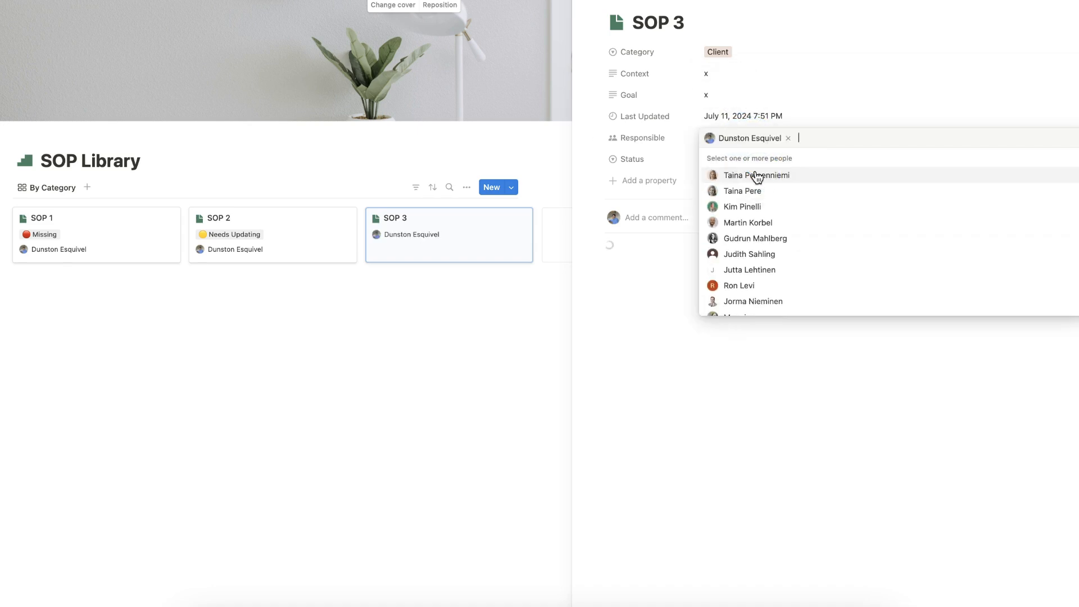
click(687, 153)
click(728, 163)
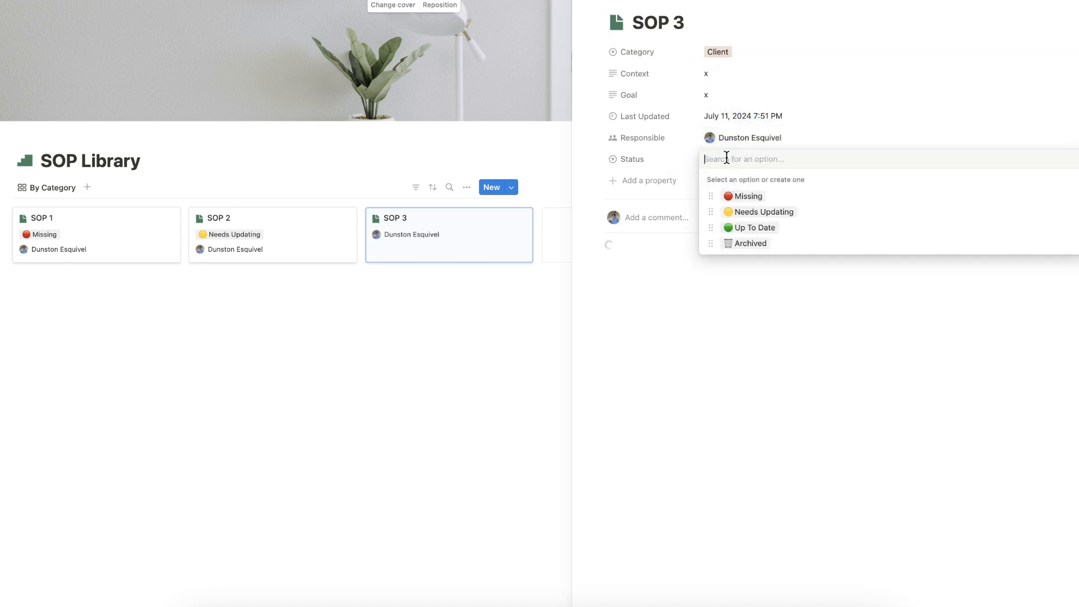
click(761, 231)
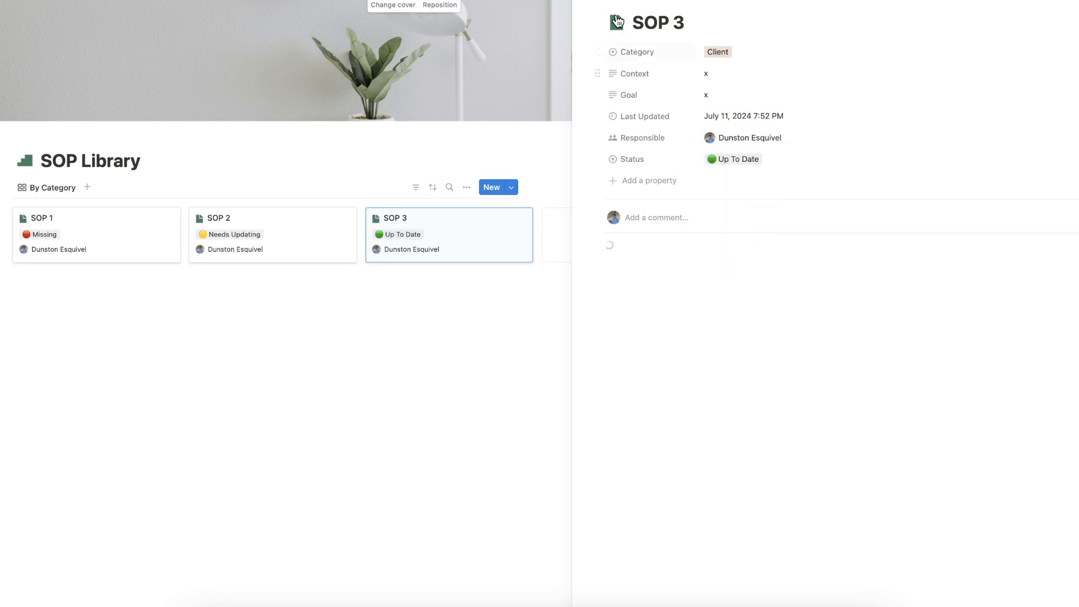
click(586, 0)
- Add a gallery page named "SOP 4" with the Admin category and "x" for both Context and Goal
click(607, 234)
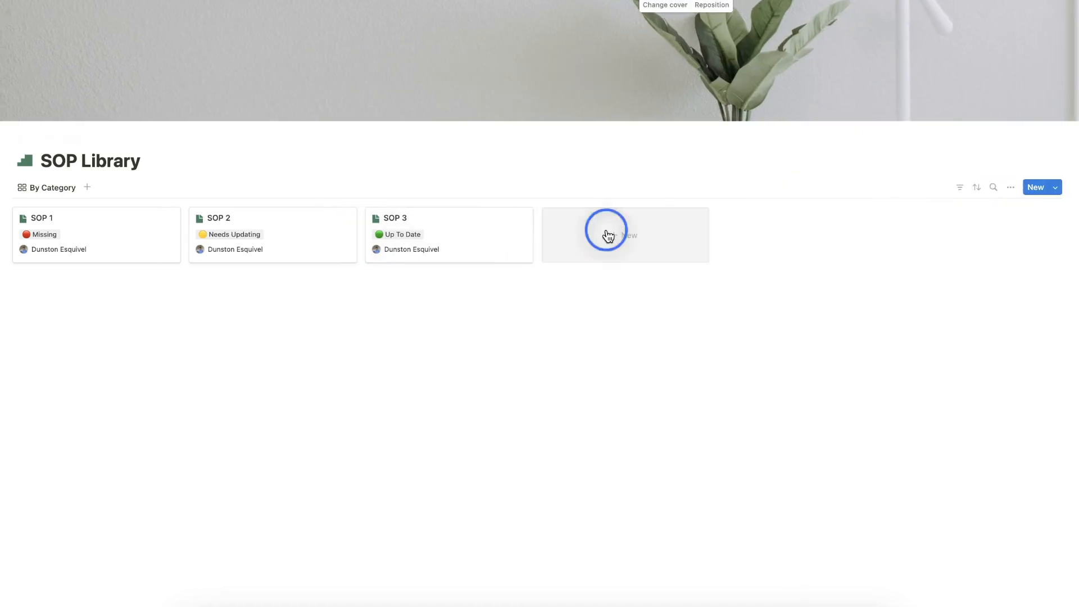
text(SOP 4)
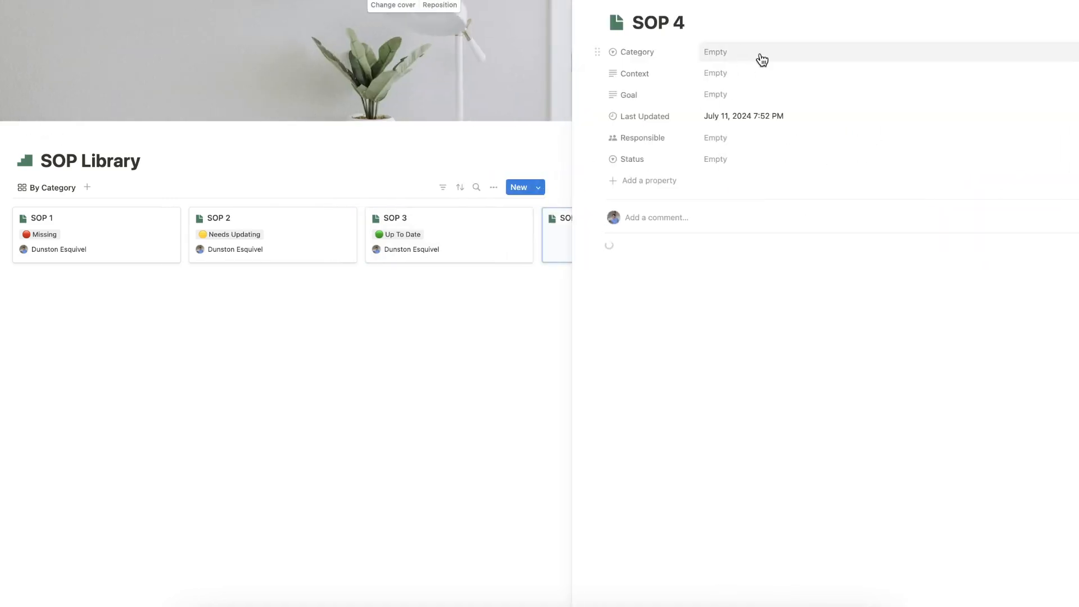
click(759, 59)
click(763, 144)
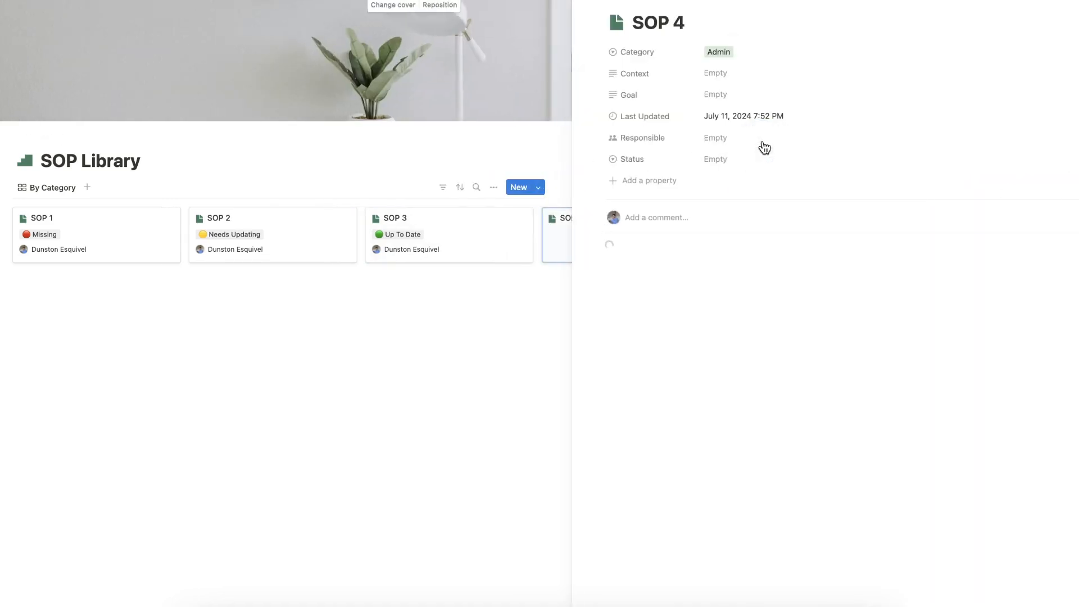
click(747, 73)
text(x)
click(771, 96)
click(770, 96)
text(x)
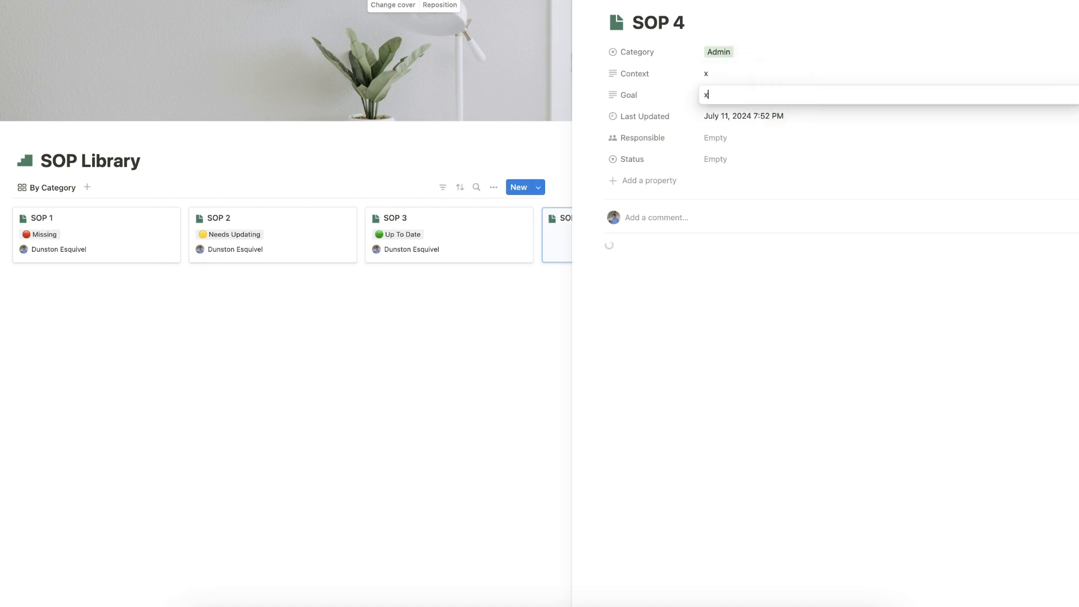
- Assign the same responsible person to SOP 4, set its Status to Archived and close the page
click(785, 127)
click(769, 137)
click(769, 174)
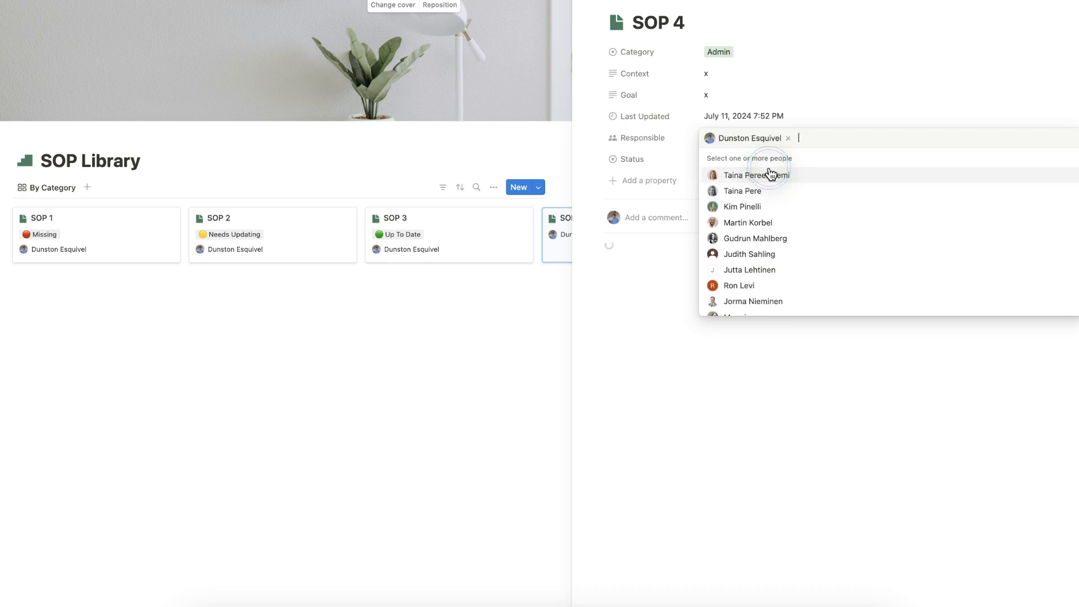
click(683, 158)
click(715, 160)
click(744, 241)
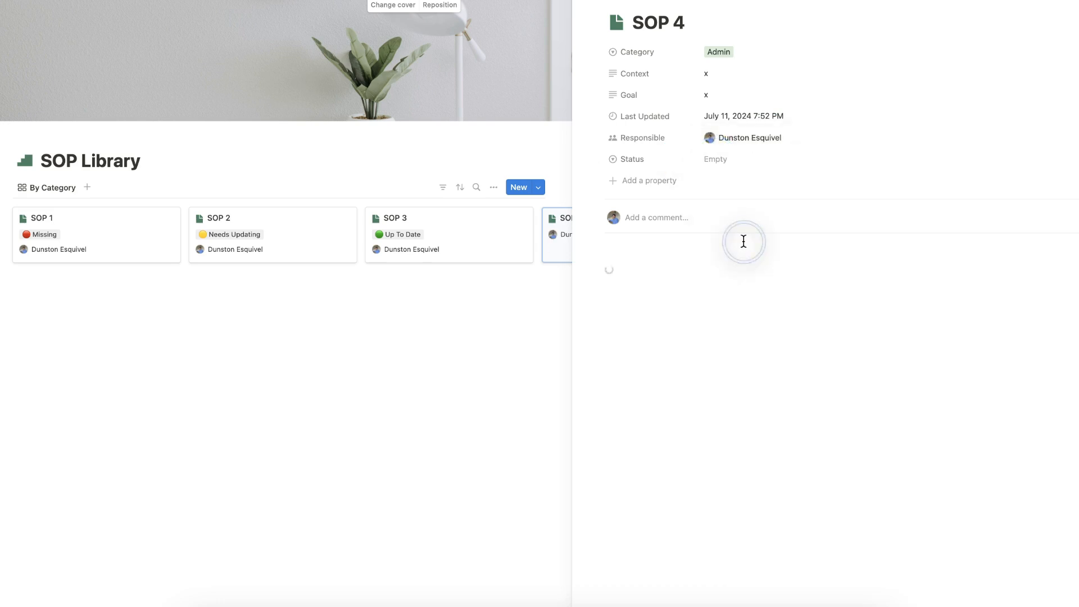
key(Escape)
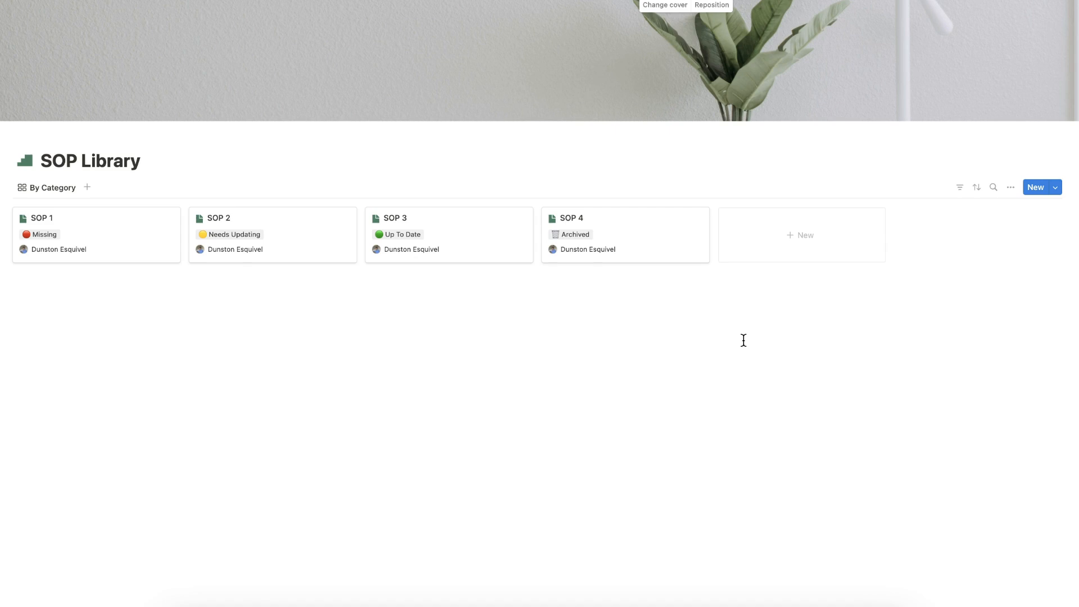
- Group the By Category gallery view by the Category property and close the view options
click(1026, 322)
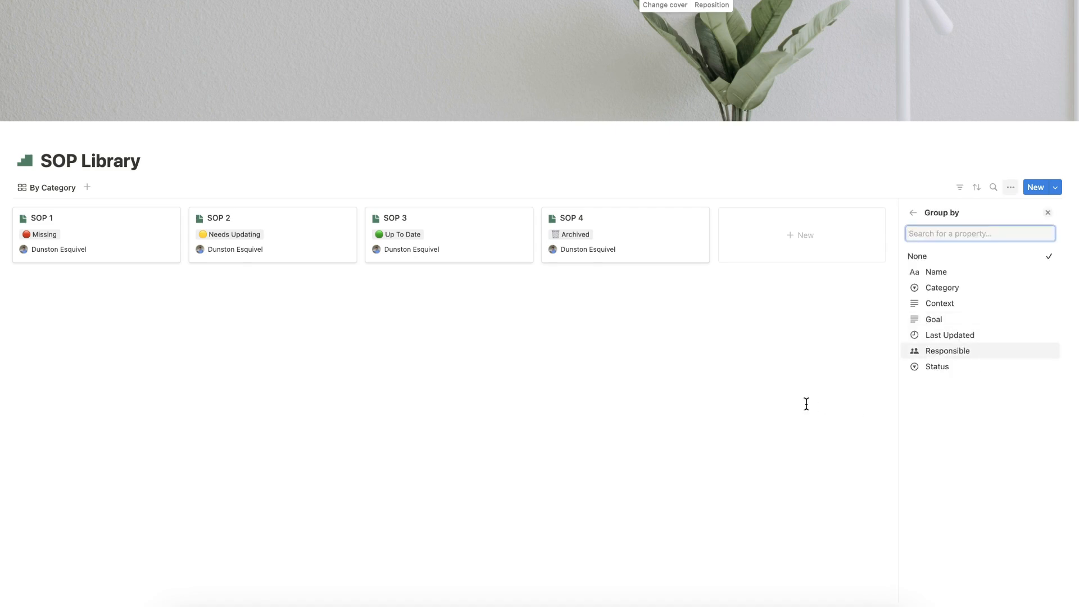
click(989, 294)
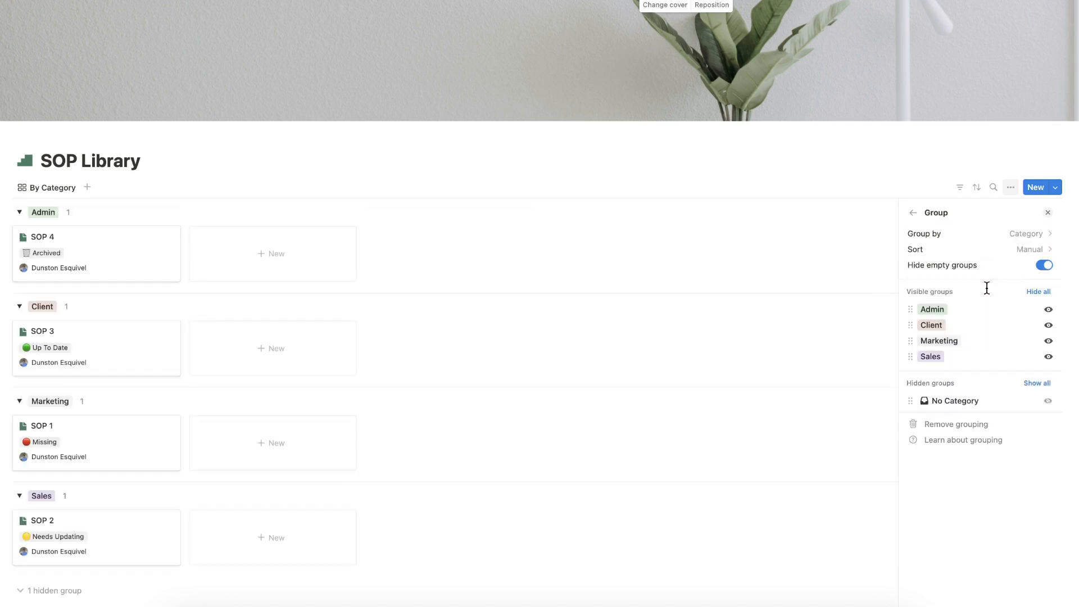
click(842, 213)
- Filter the By Category view to Status is not Archived, save the filter for everyone and collapse the filter bar
click(960, 187)
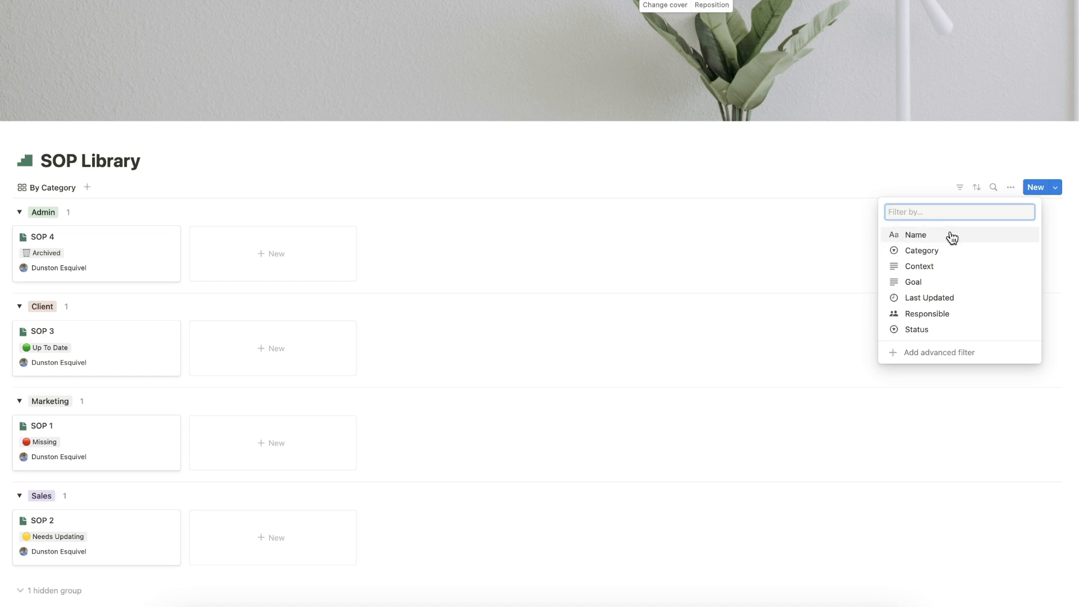
click(926, 330)
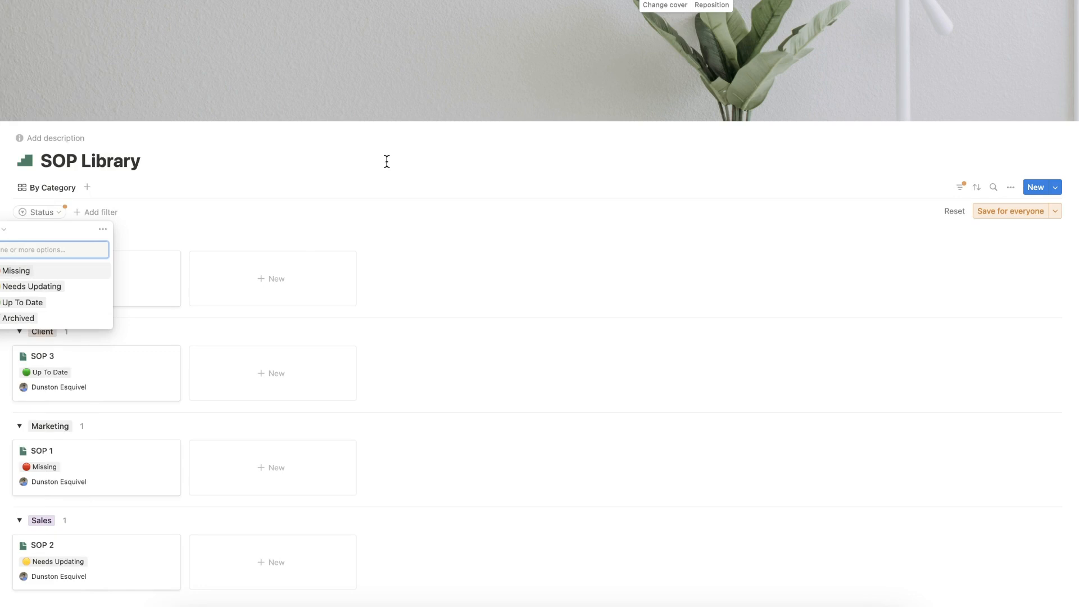
click(3, 232)
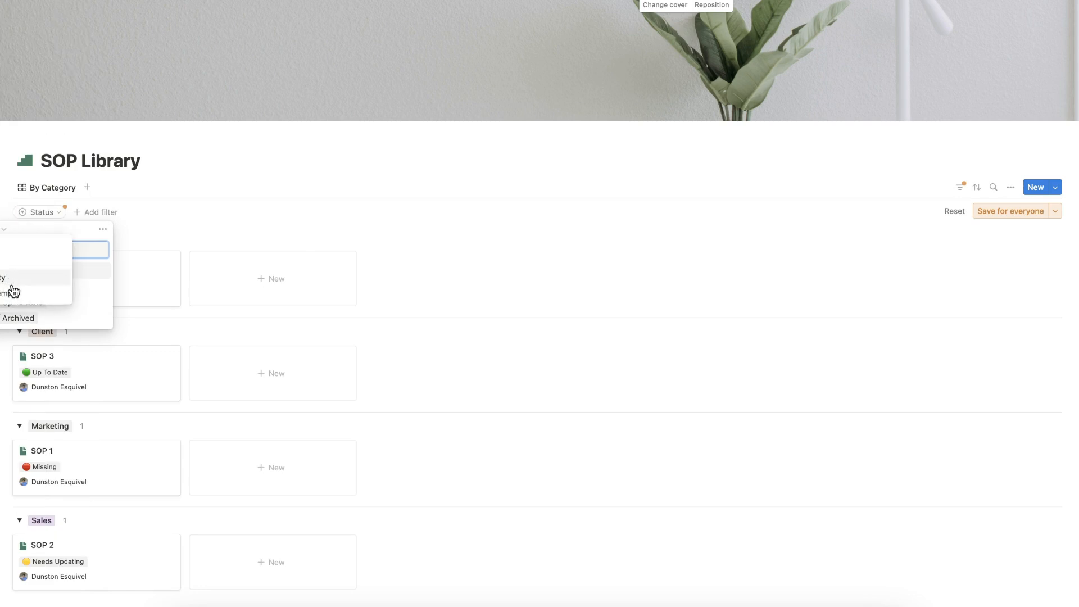
click(7, 265)
click(8, 318)
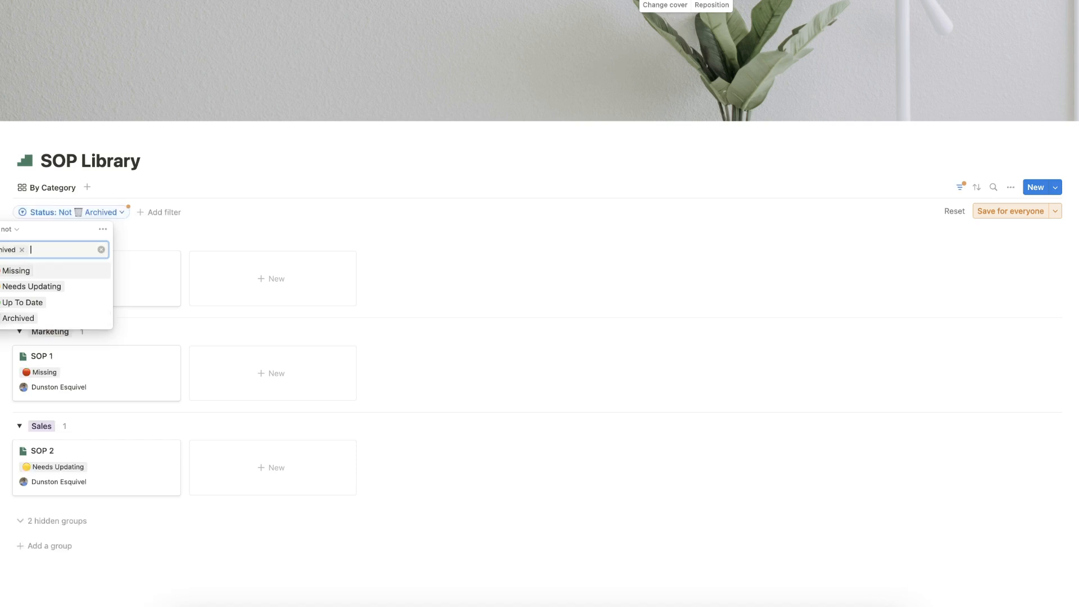
click(246, 198)
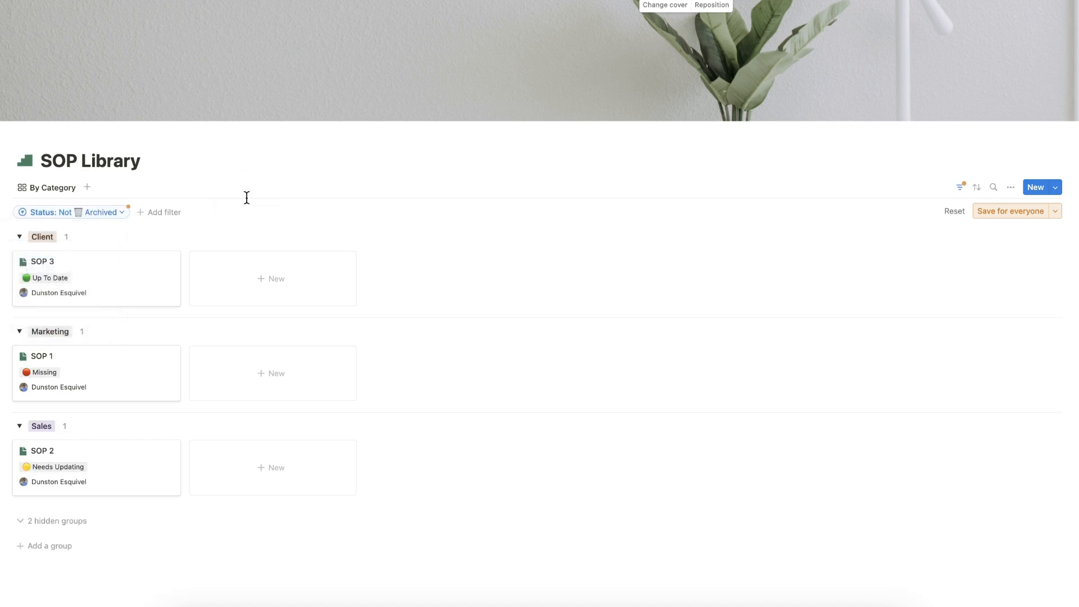
click(1010, 212)
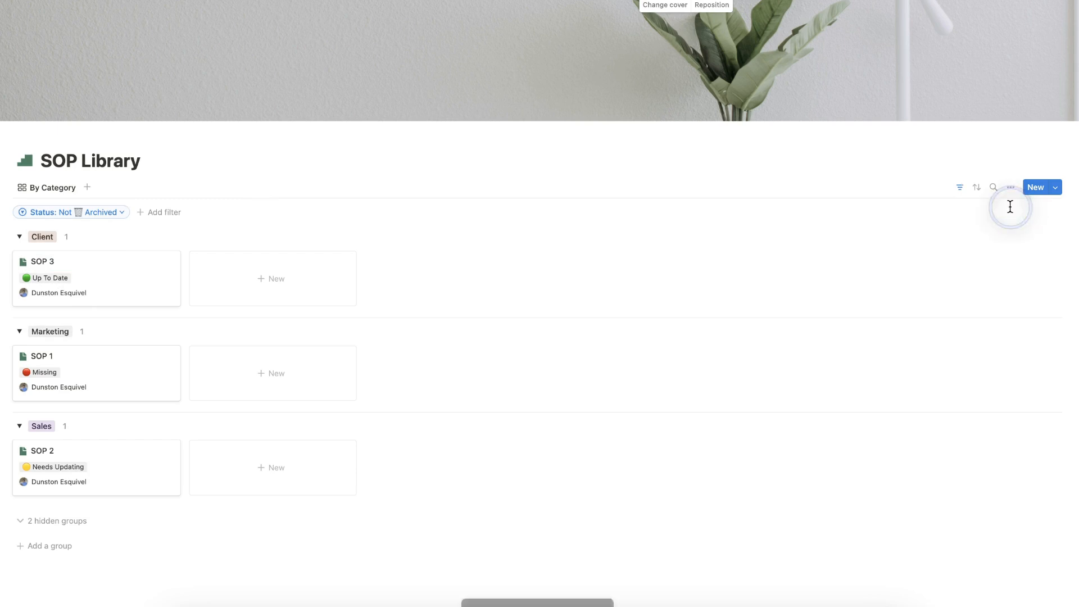
click(960, 191)
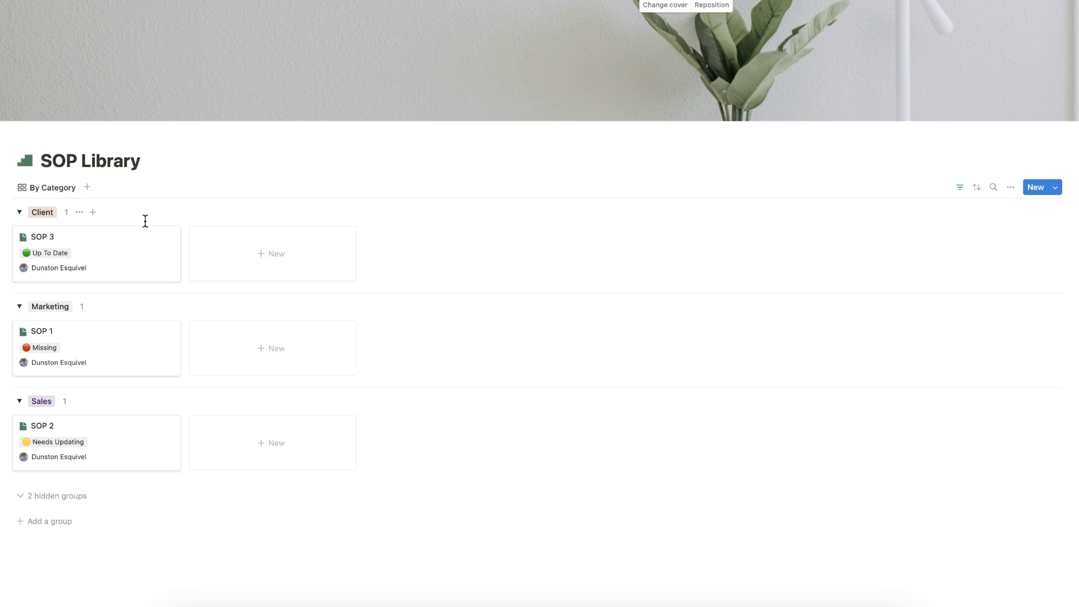
- Duplicate the By Category view, name the copy "By Status" and group it by the Status property
click(60, 191)
click(66, 272)
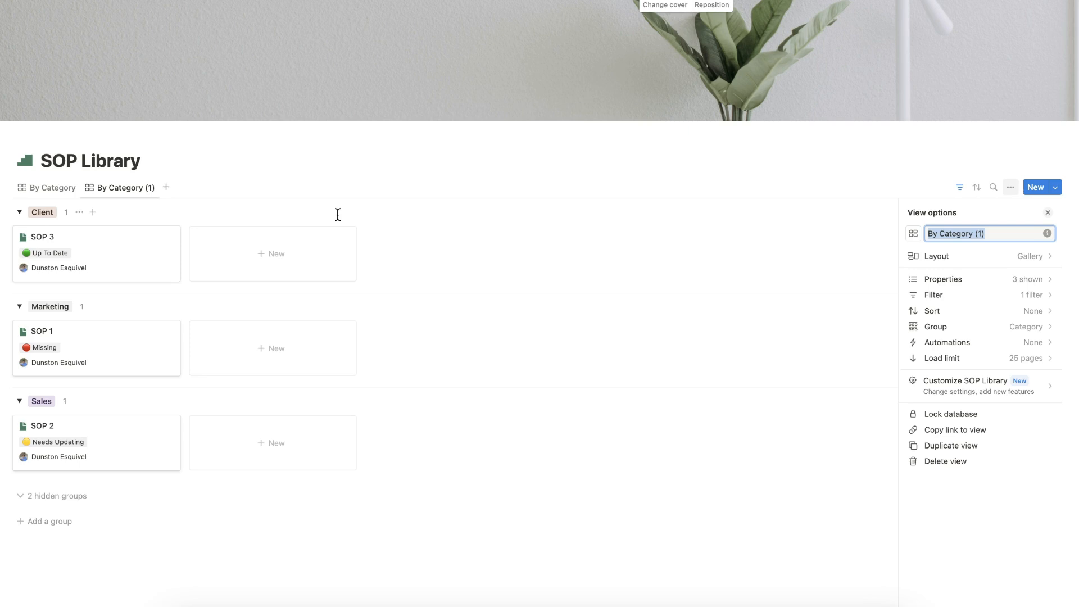
text(By Status)
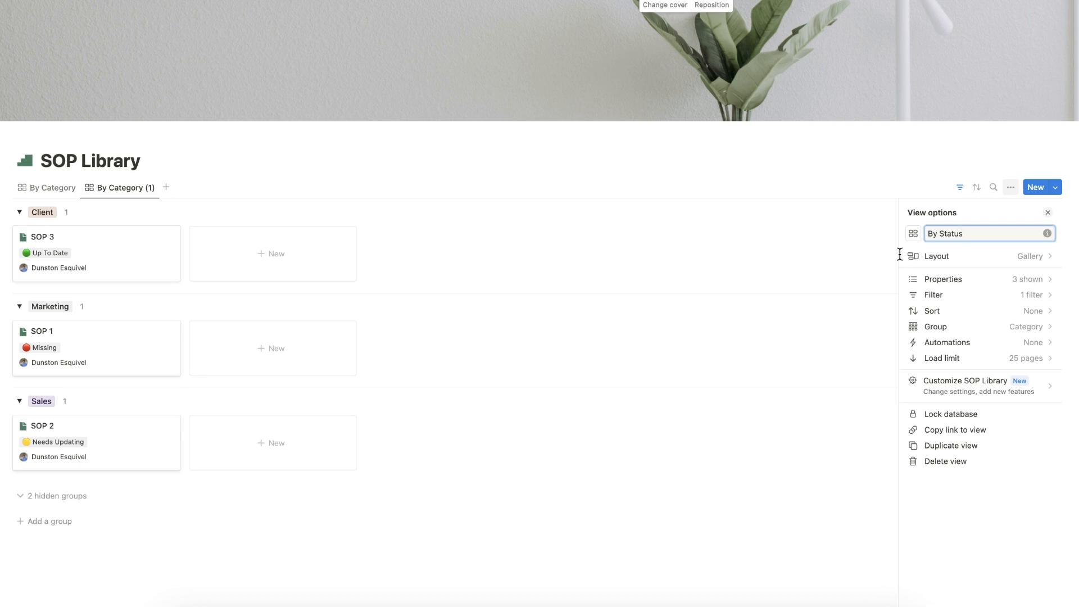
click(1036, 328)
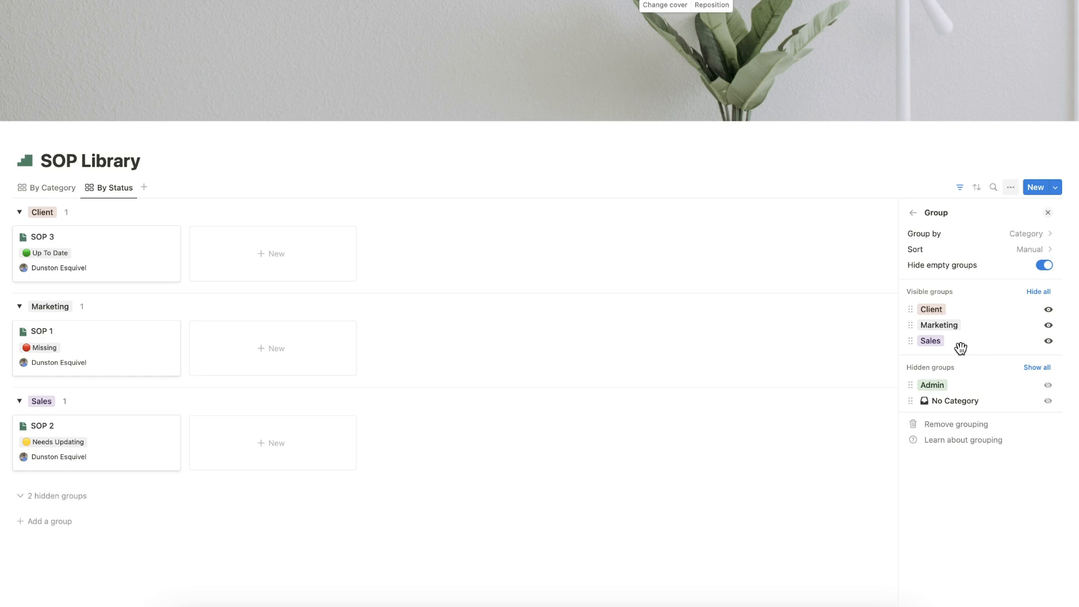
click(1039, 234)
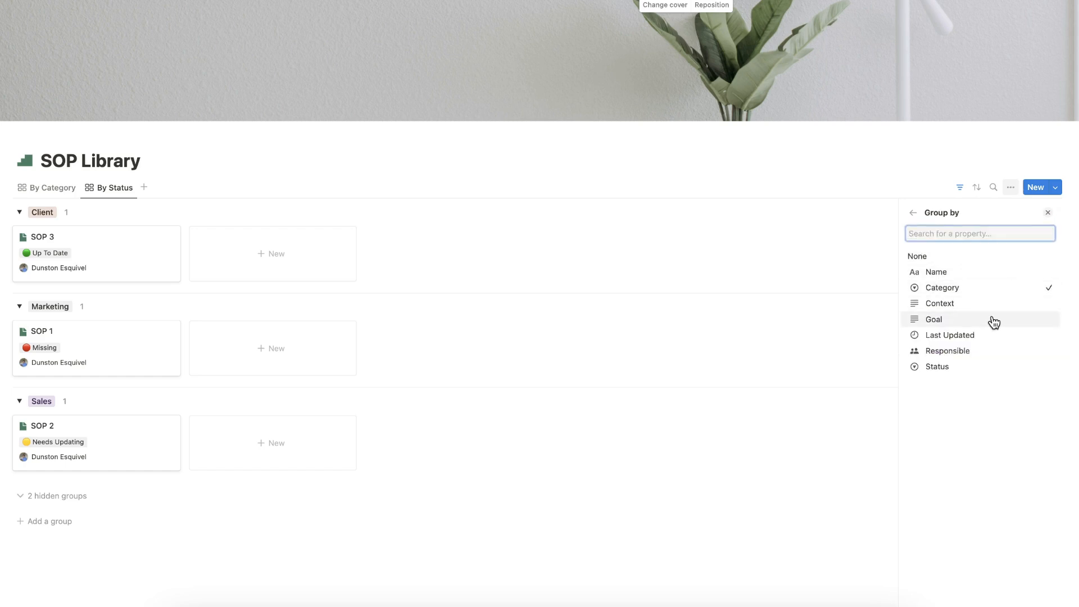
click(961, 366)
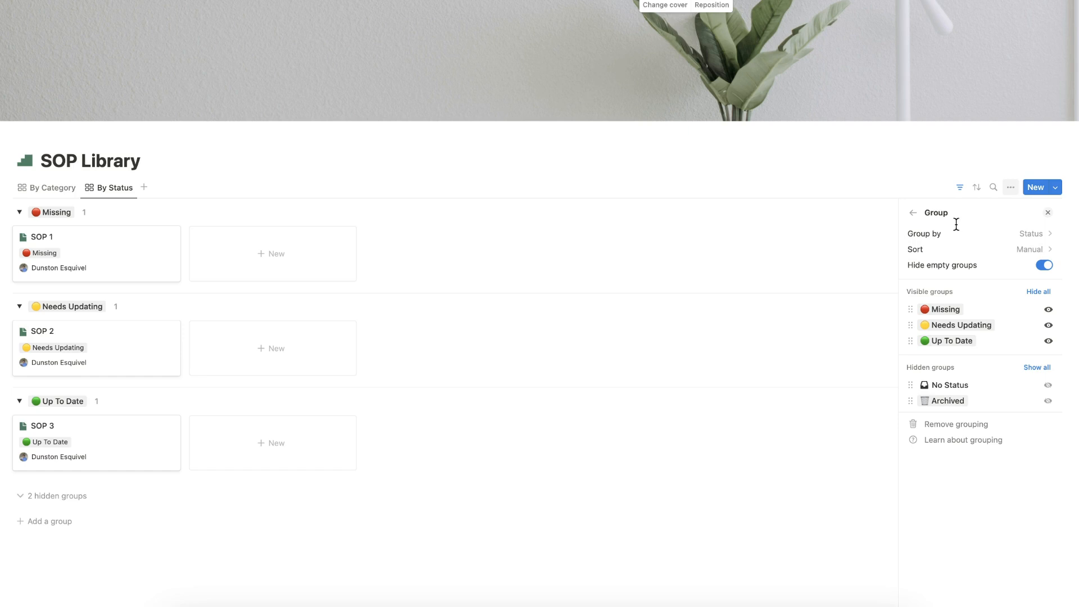
- Show Category and hide Status on the By Status cards, placing Category above Responsible
click(914, 212)
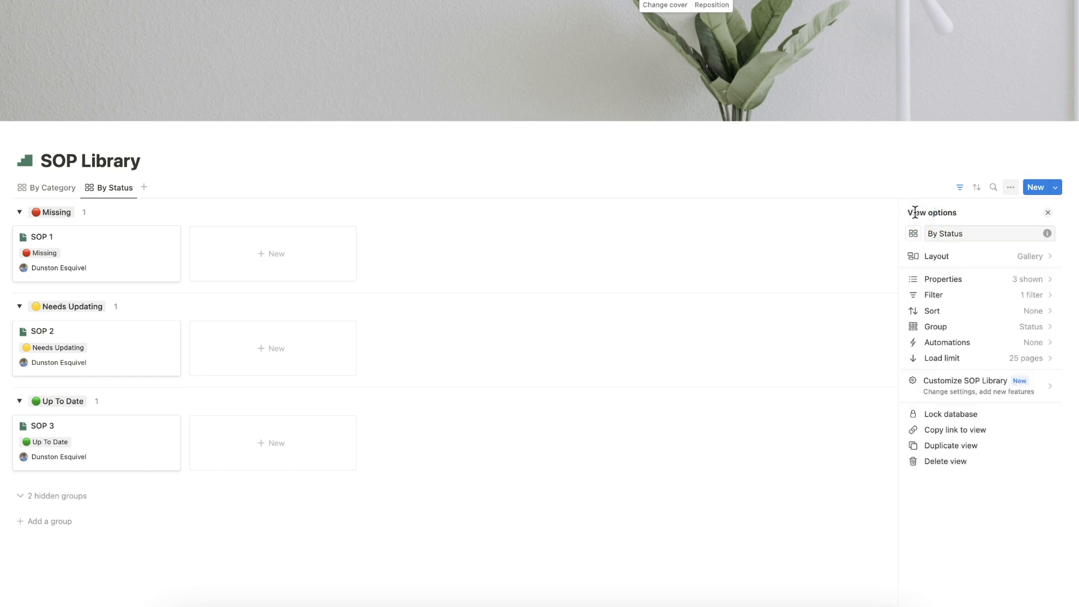
click(1043, 280)
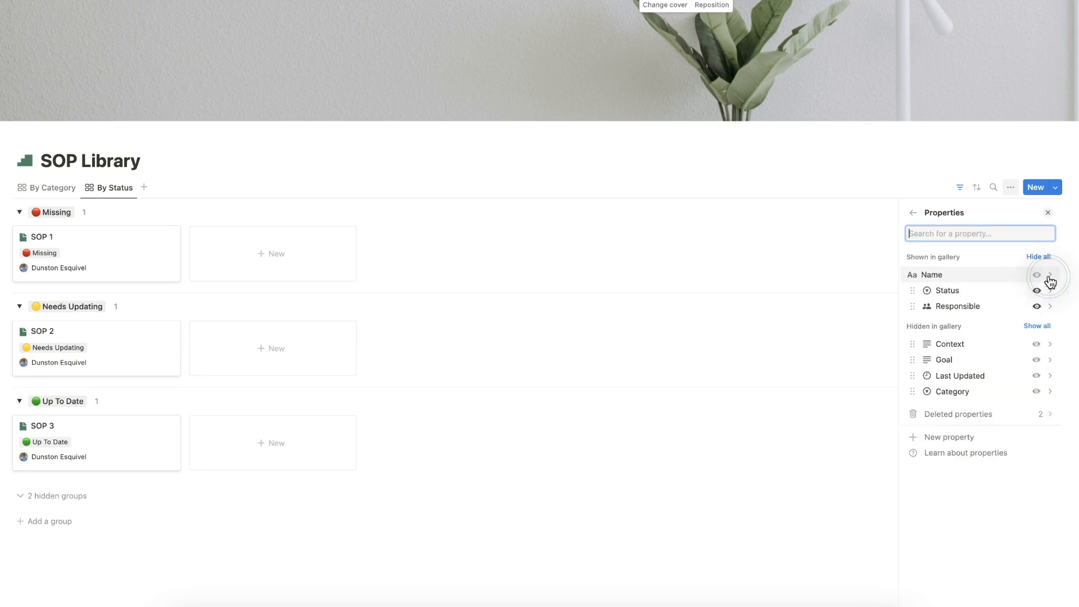
click(1037, 392)
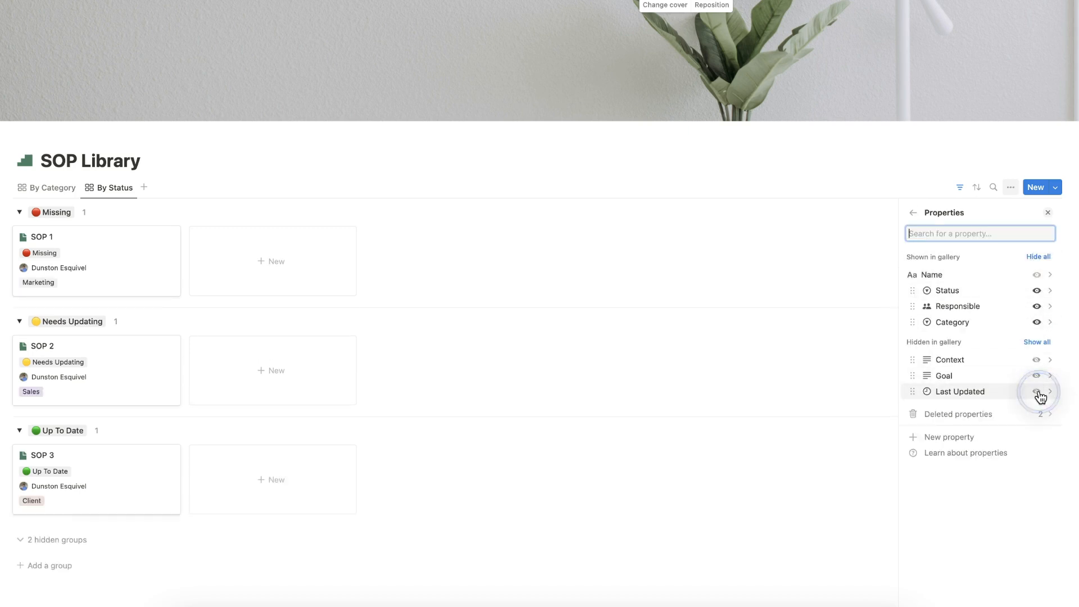
click(1037, 290)
mouse_move(992, 308)
mouse_down()
mouse_move(988, 284)
mouse_move(988, 294)
mouse_up()
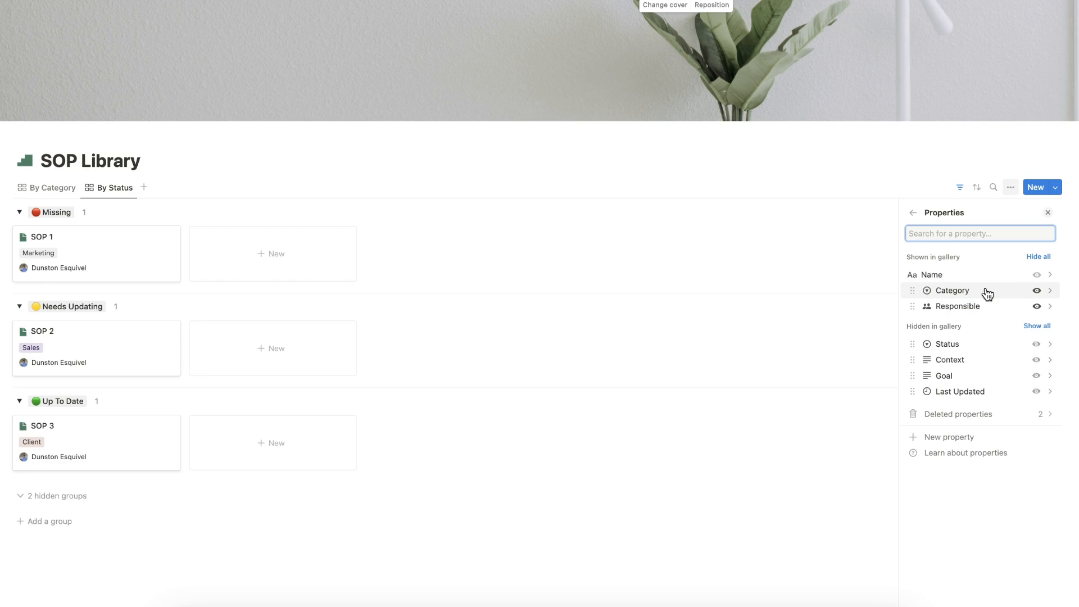
click(696, 164)
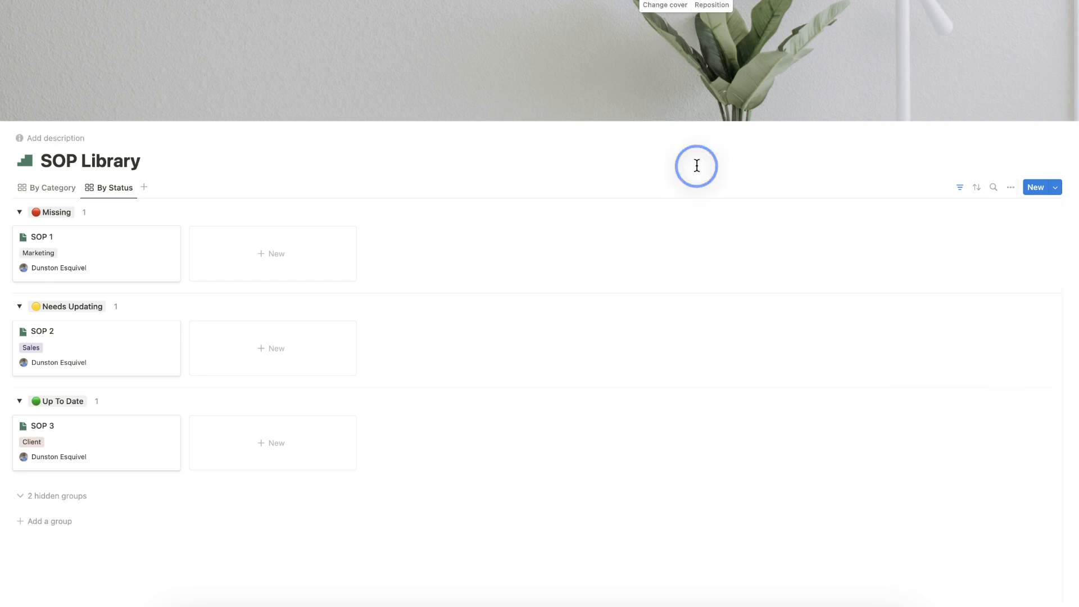
- Duplicate the By Category view, name the copy "Archived" and give it the trash can icon
click(55, 192)
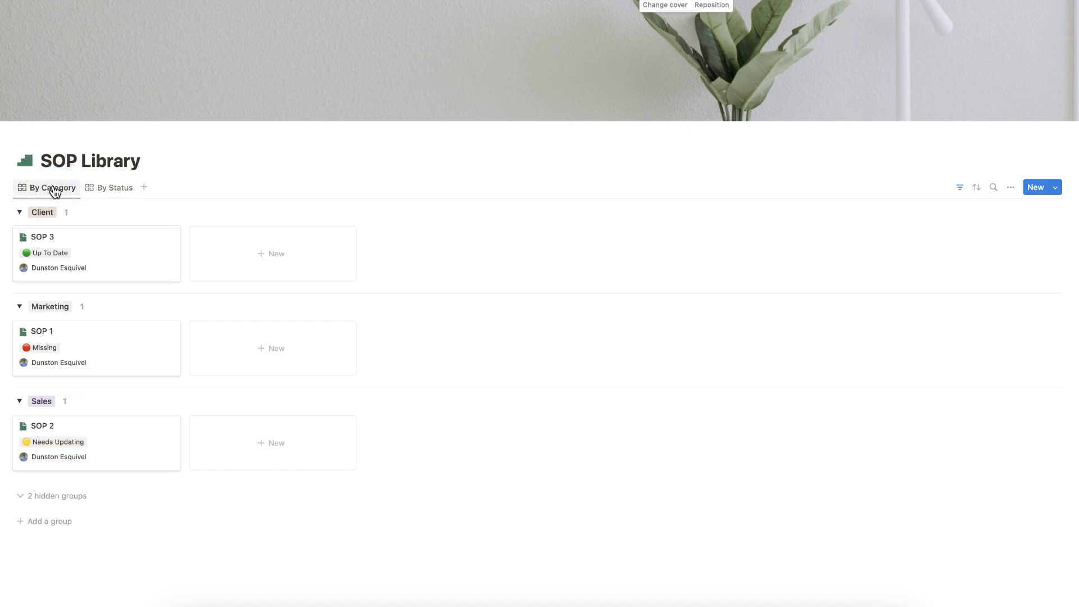
click(54, 189)
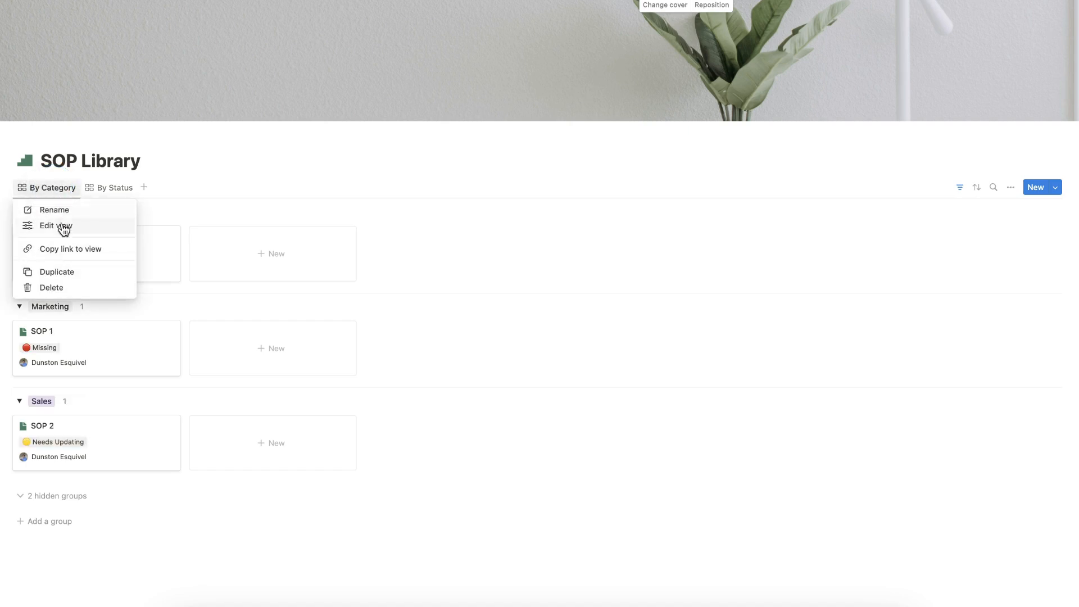
click(62, 272)
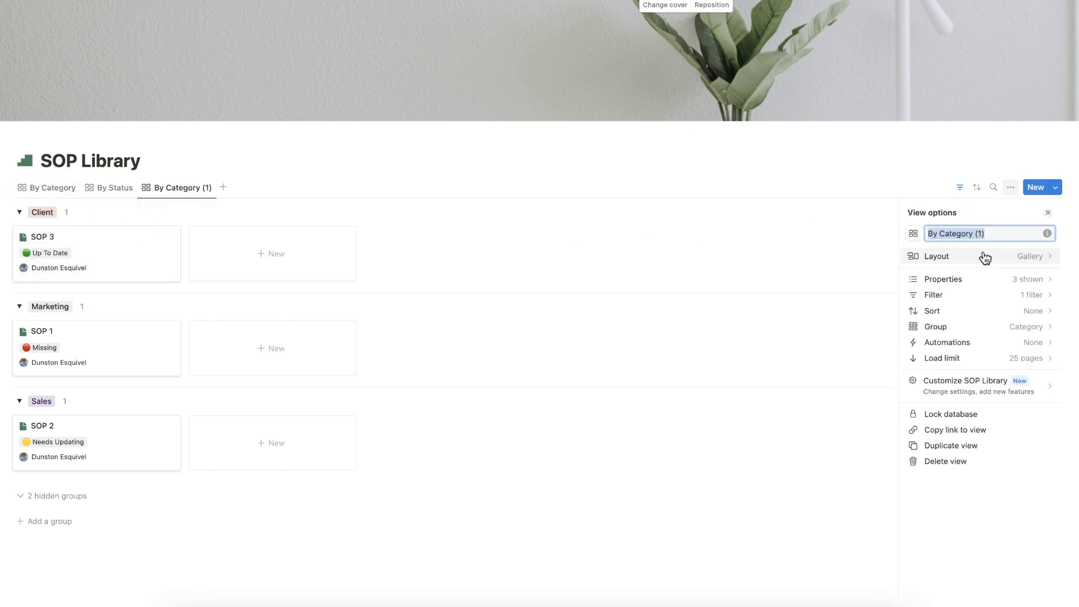
text(Archived)
click(913, 234)
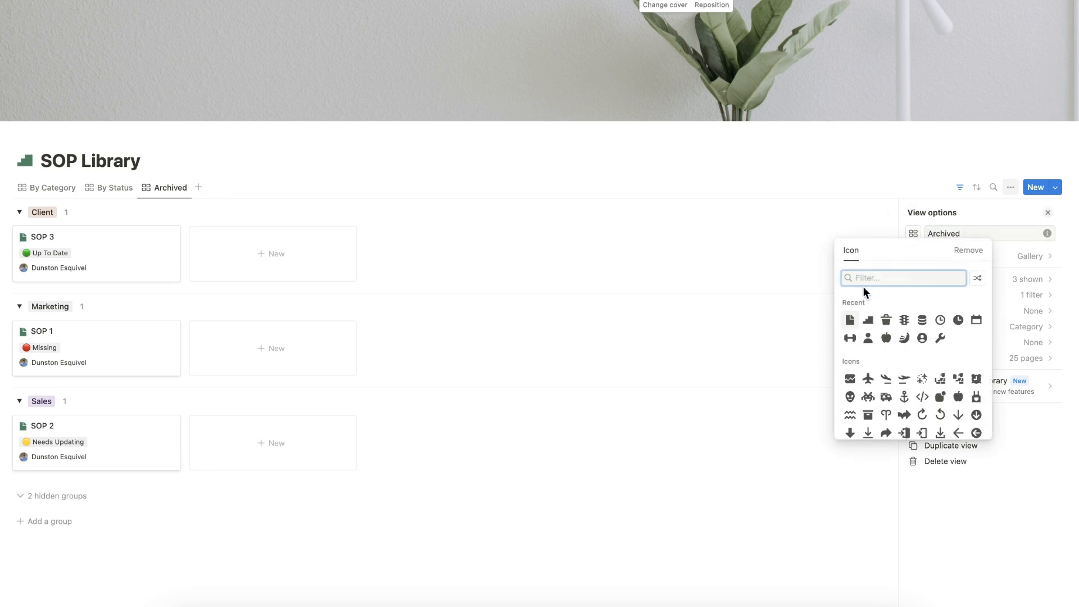
click(886, 320)
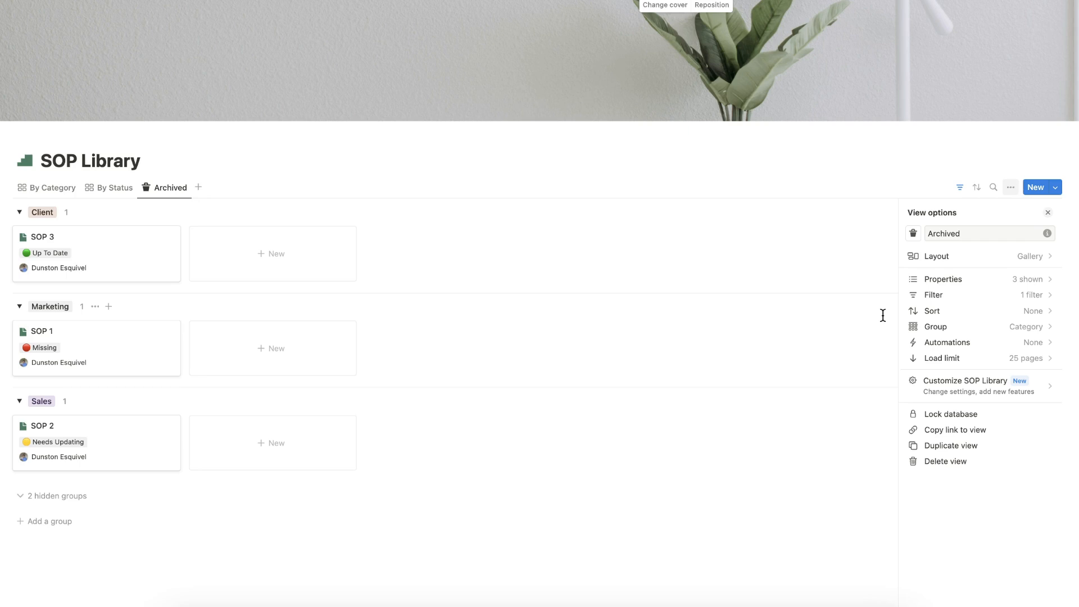
click(904, 184)
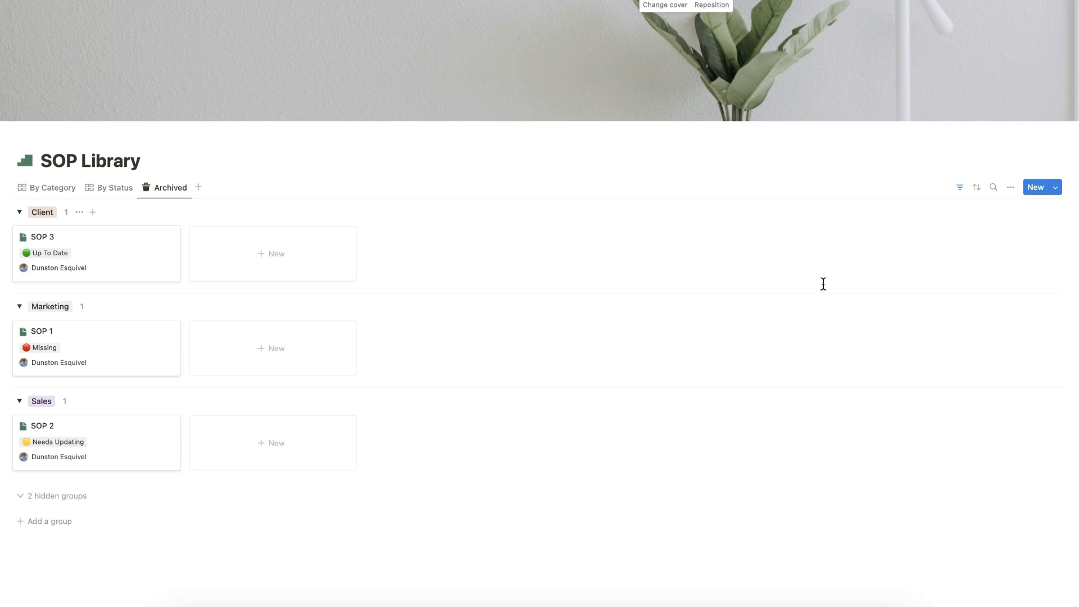
- Change the Archived view's filter to Status is Archived and save it for everyone
click(962, 189)
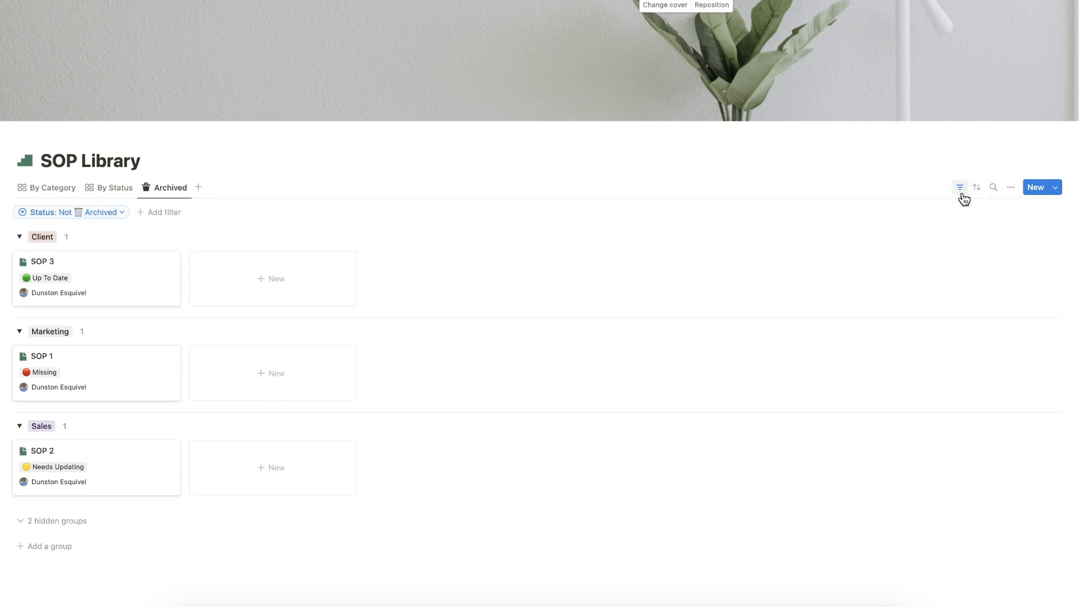
click(115, 215)
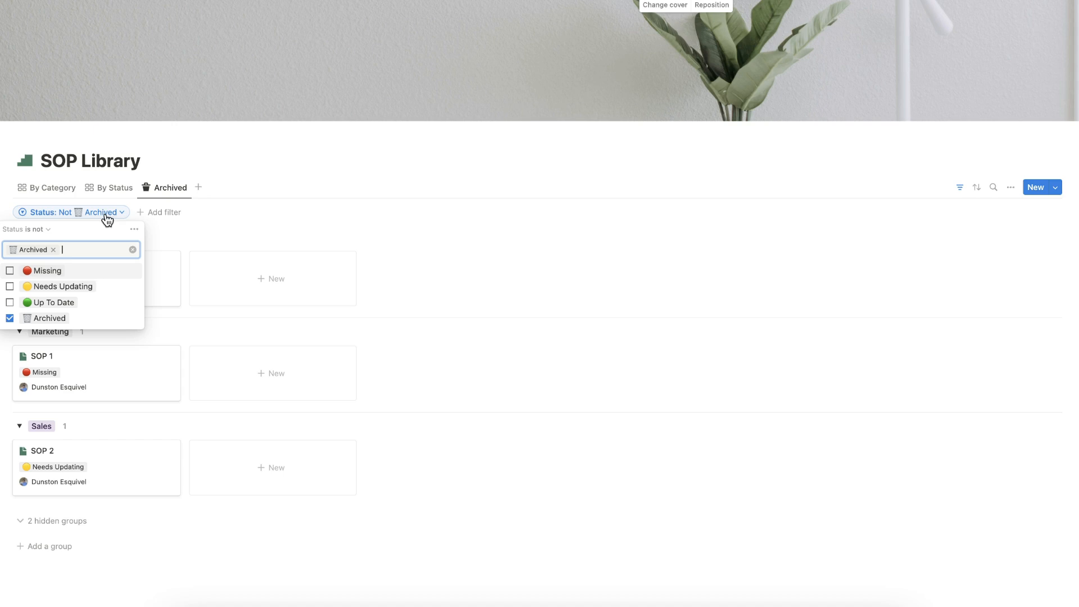
click(40, 229)
click(36, 249)
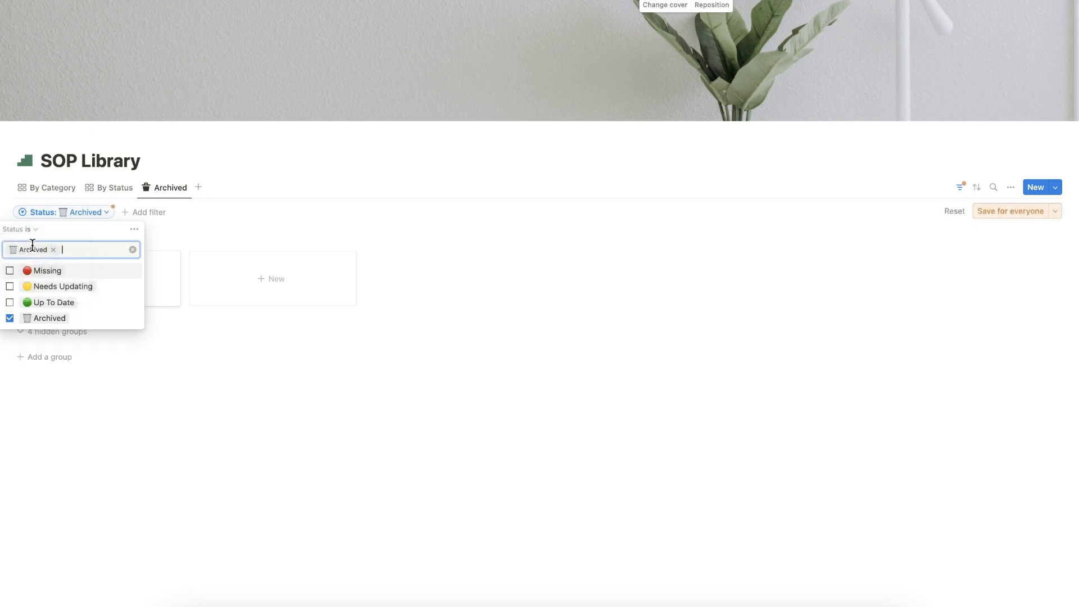
click(746, 195)
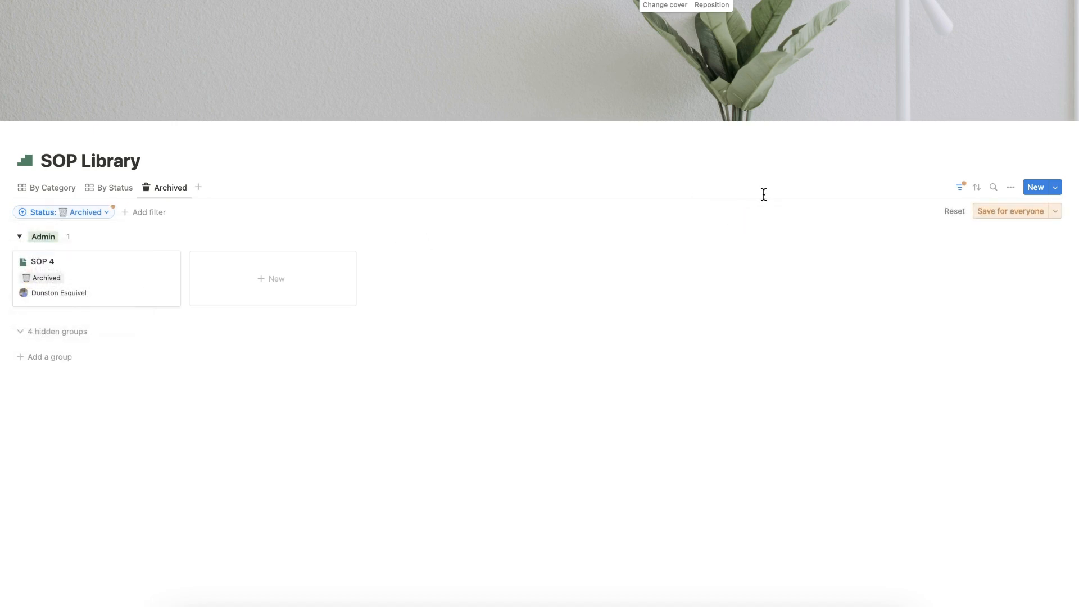
click(1012, 212)
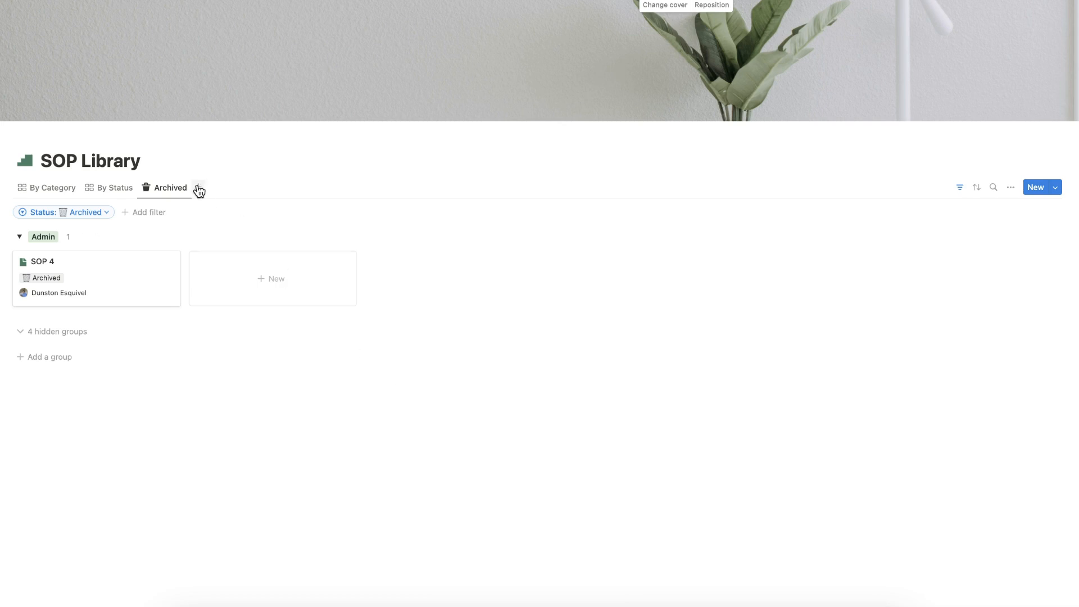
- Collapse the filter bar in the Archived view while checking all three views, ending on the By Category view
click(68, 195)
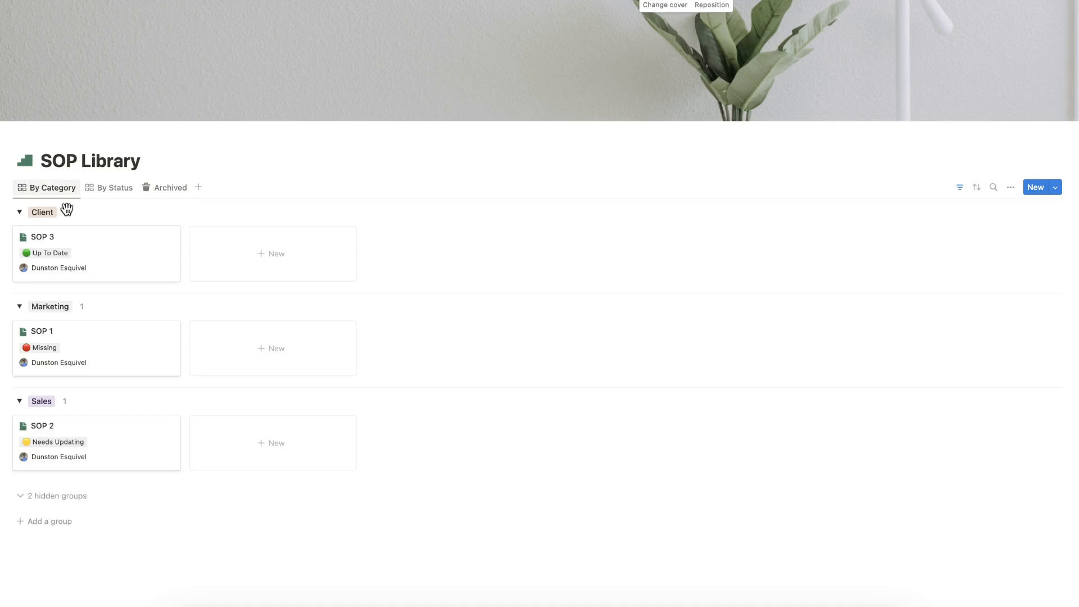
click(110, 194)
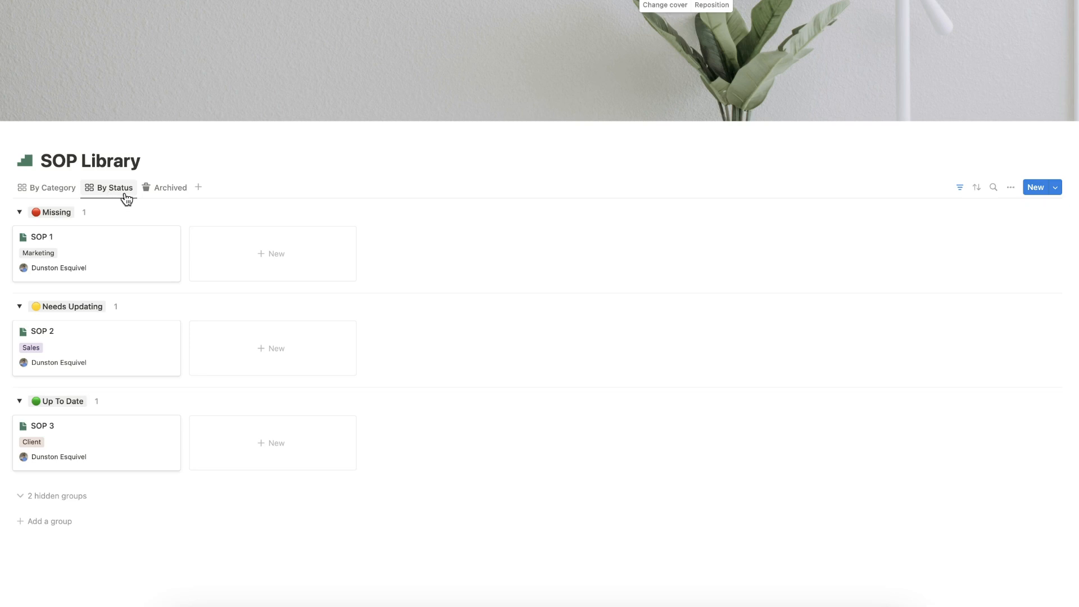
click(168, 193)
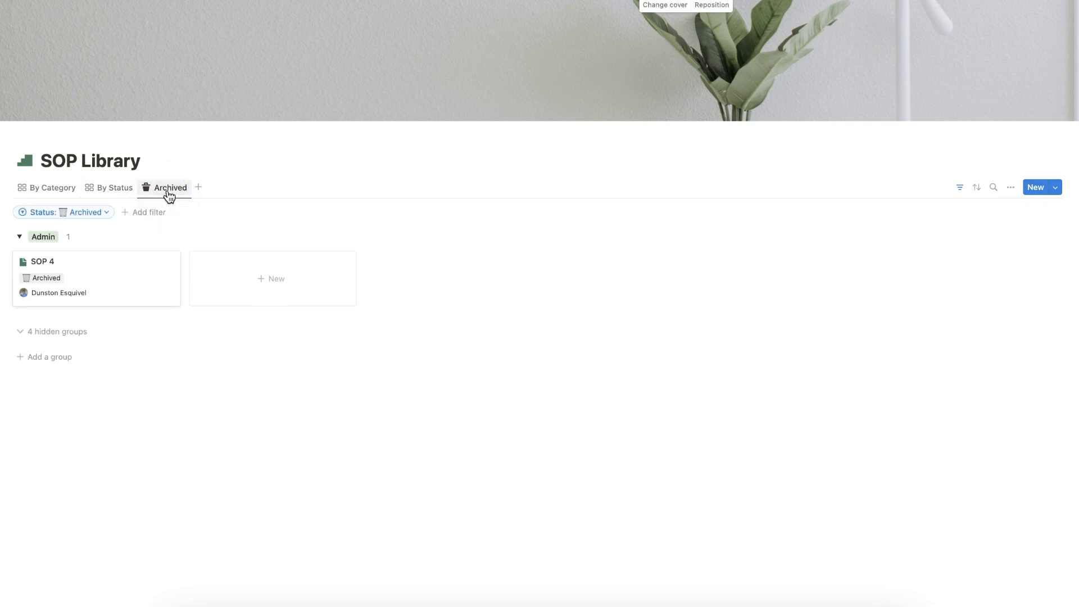
click(958, 189)
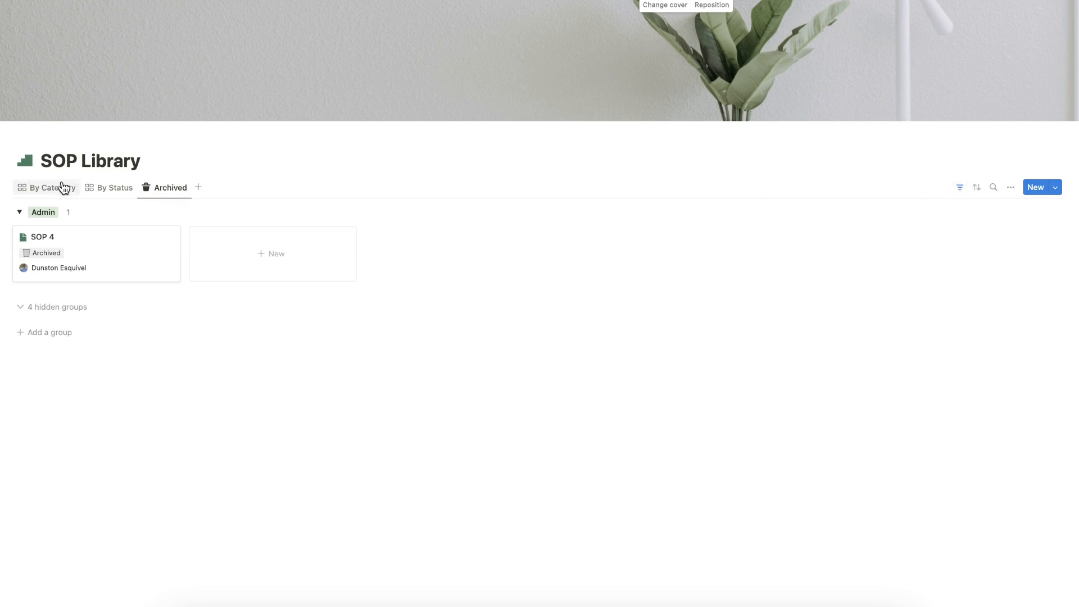
click(100, 189)
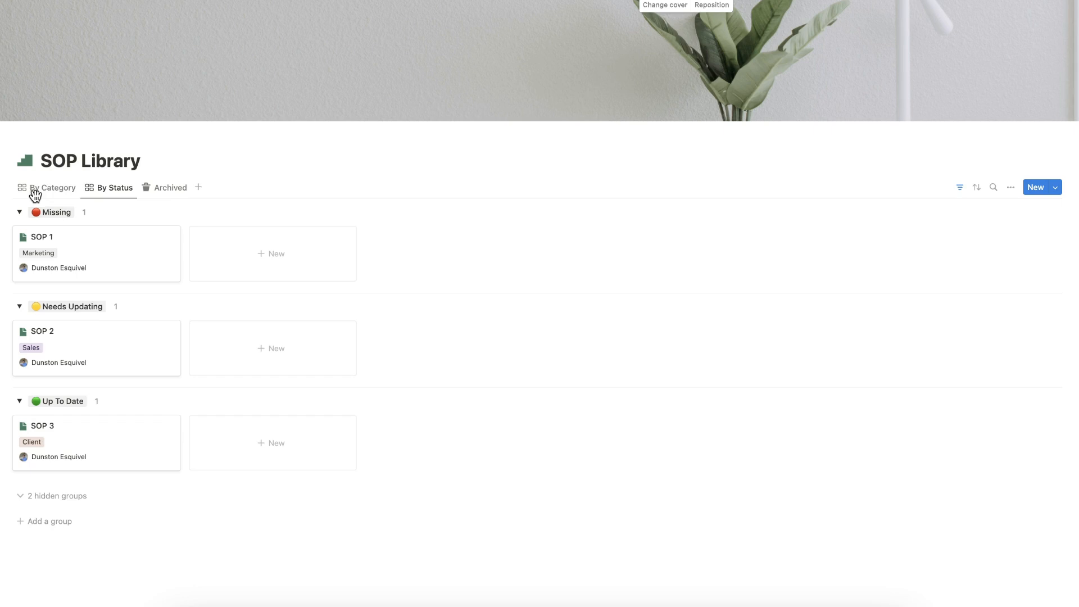
click(52, 194)
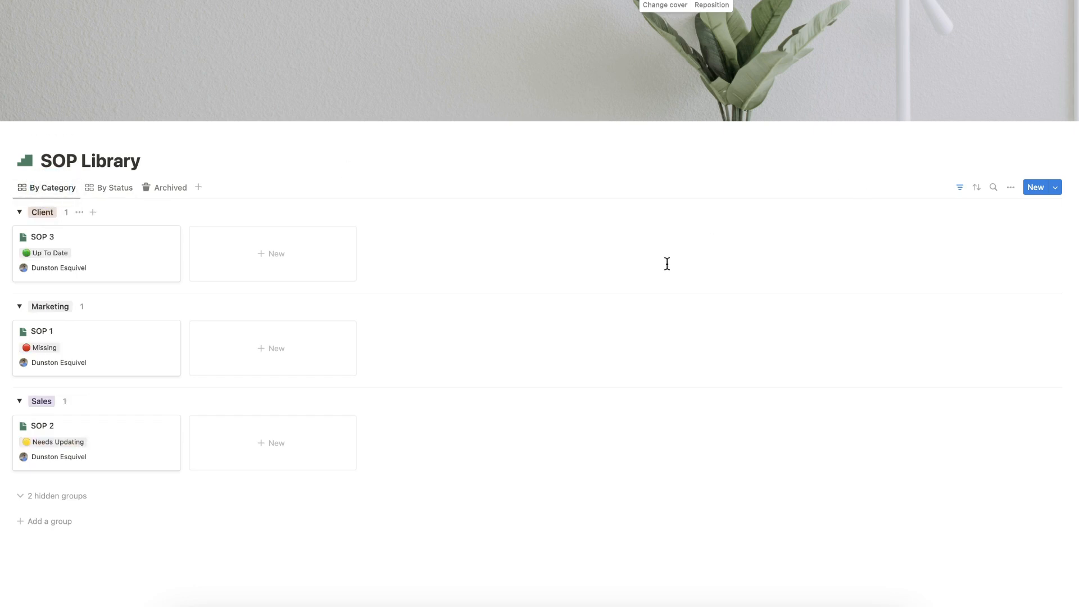